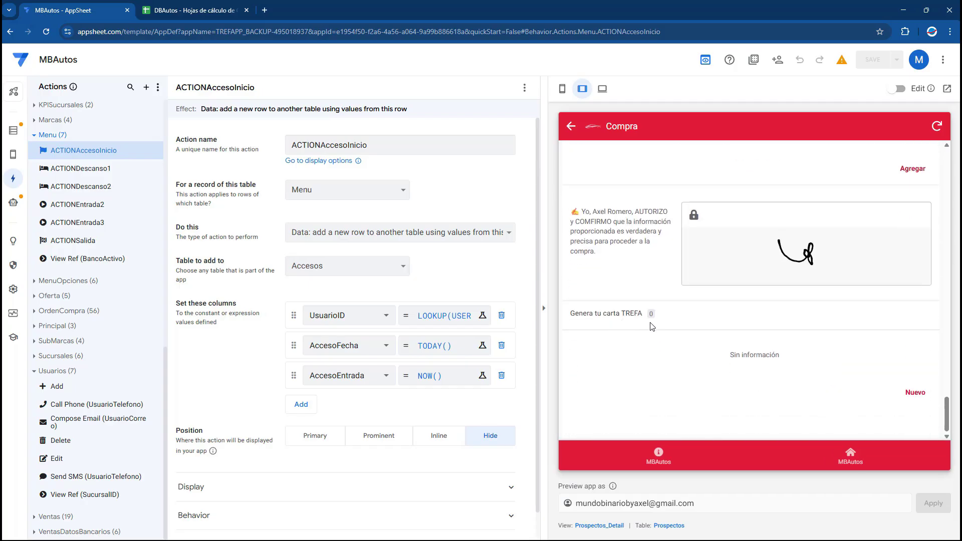
- Start a new TREFA letter for the purchase and choose Carta Compra Factura Liberada as its Documento
click(910, 393)
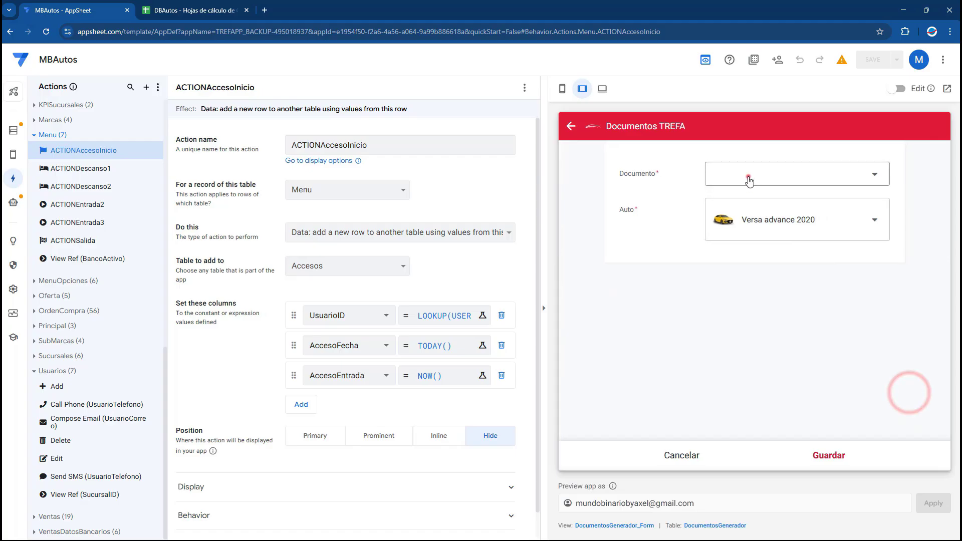
click(749, 180)
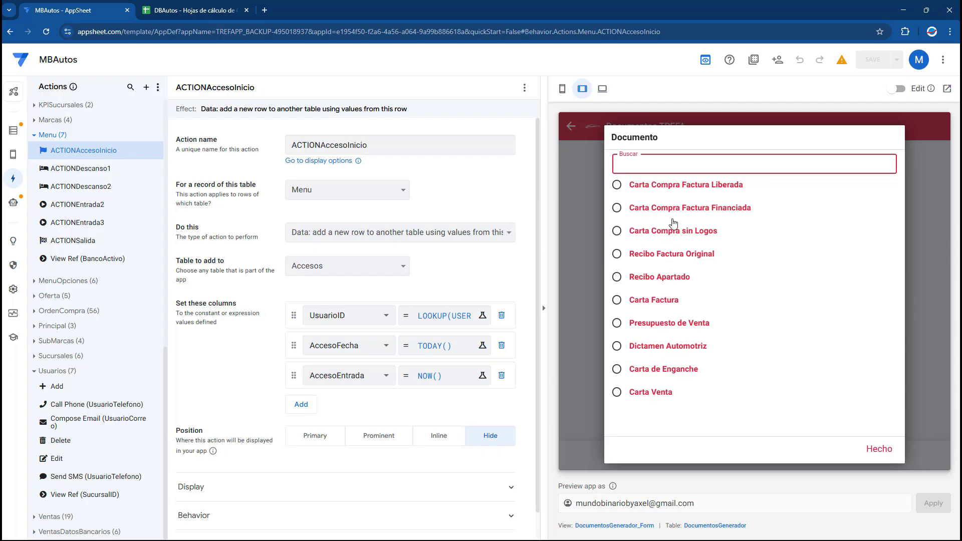
click(674, 191)
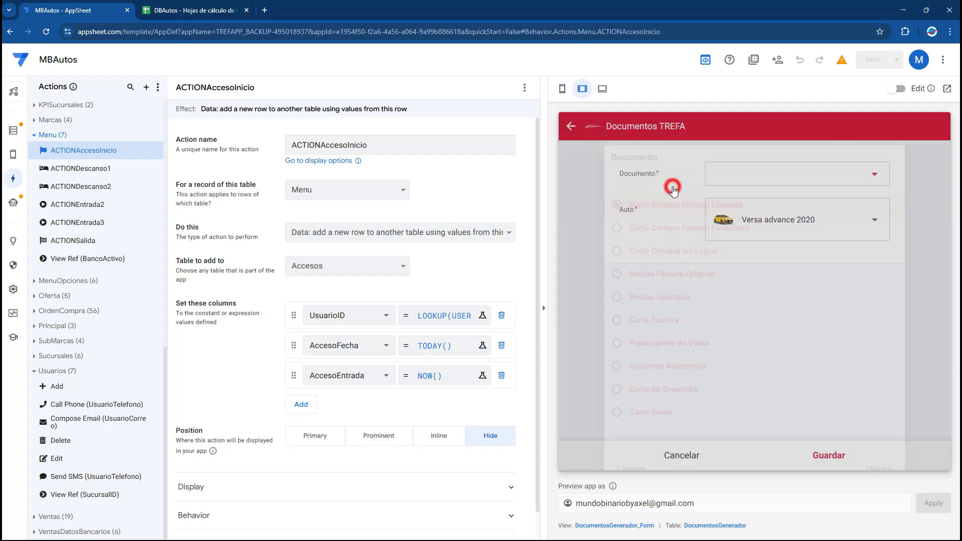
scroll(728, 307, down, 5)
scroll(745, 316, up, 5)
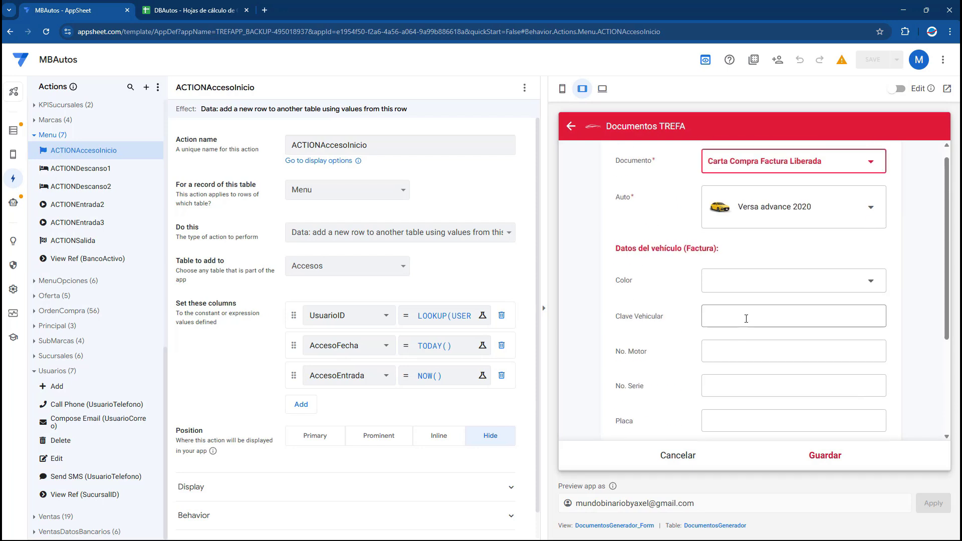
scroll(745, 316, down, 1)
- Switch to the DBAutos spreadsheet, examine the first data row of the DocumentosGenerador sheet, and return to AppSheet
click(215, 12)
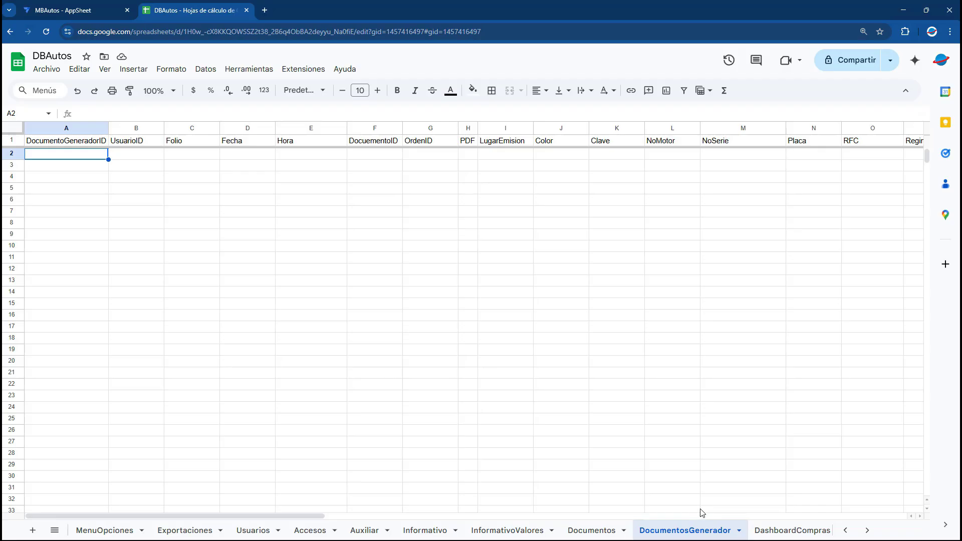
click(11, 153)
click(103, 10)
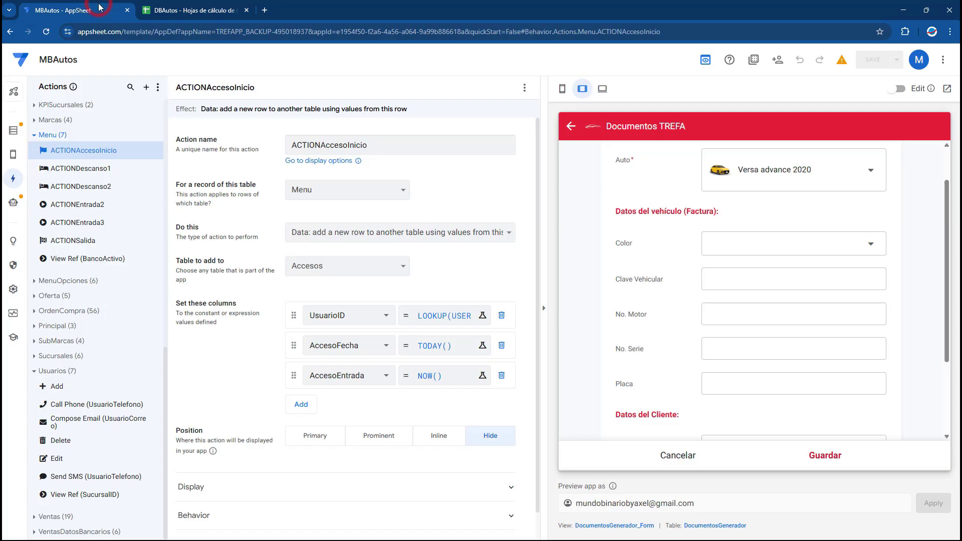
- Fill in the vehicle data with color NEGRO, Clave Vehicular CVXXX01, No. Motor 123456, No. Serie 123 and Placa MB0005
click(731, 244)
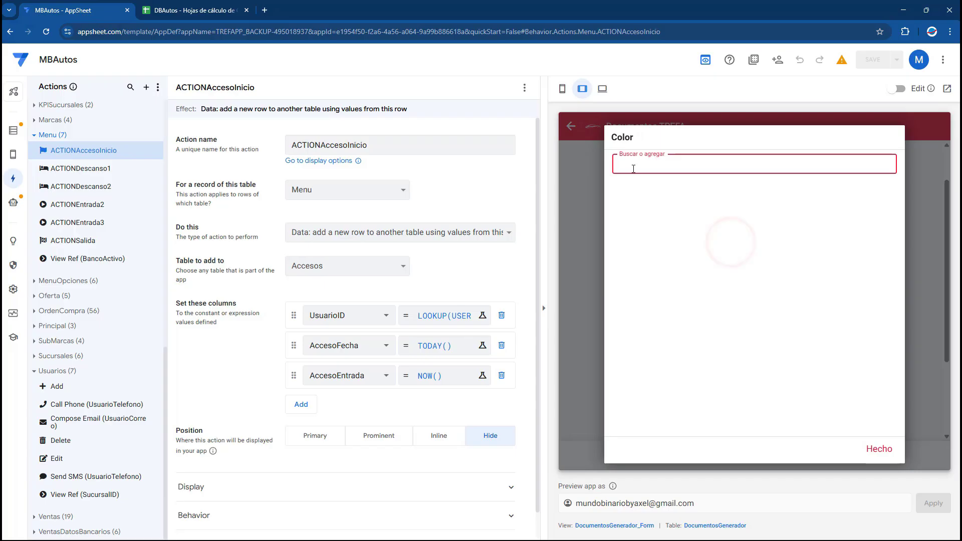
text(NEGRO)
click(634, 187)
click(745, 277)
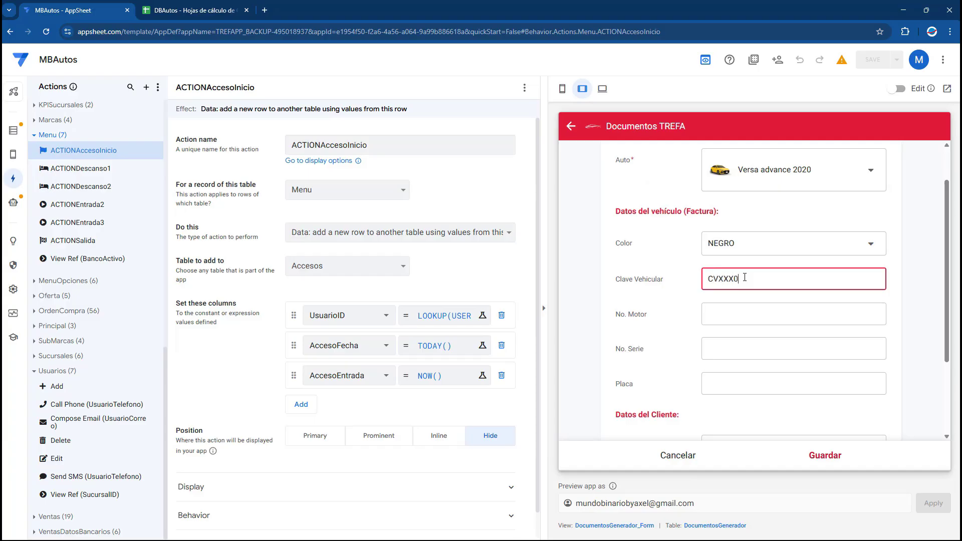
click(742, 314)
text(123456)
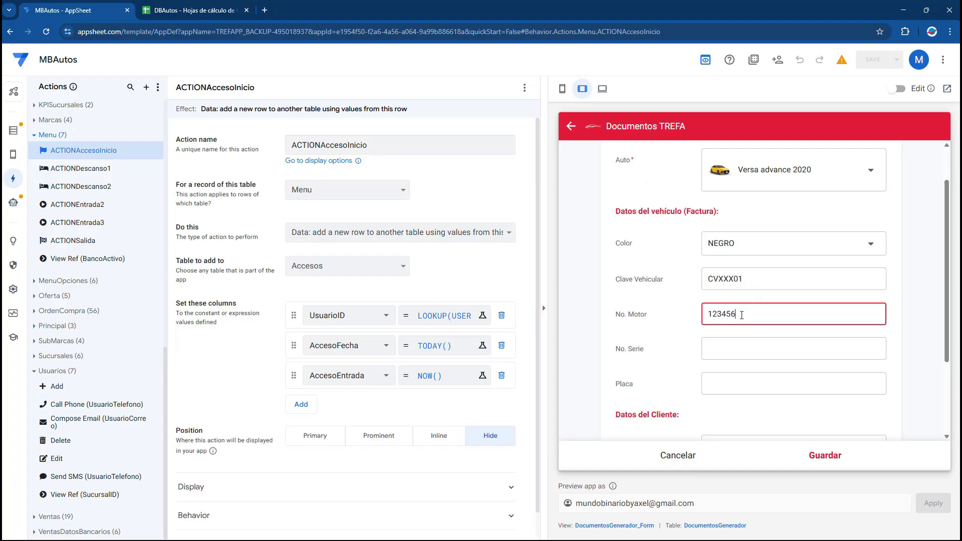
click(707, 349)
text(123)
click(723, 375)
text(XC)
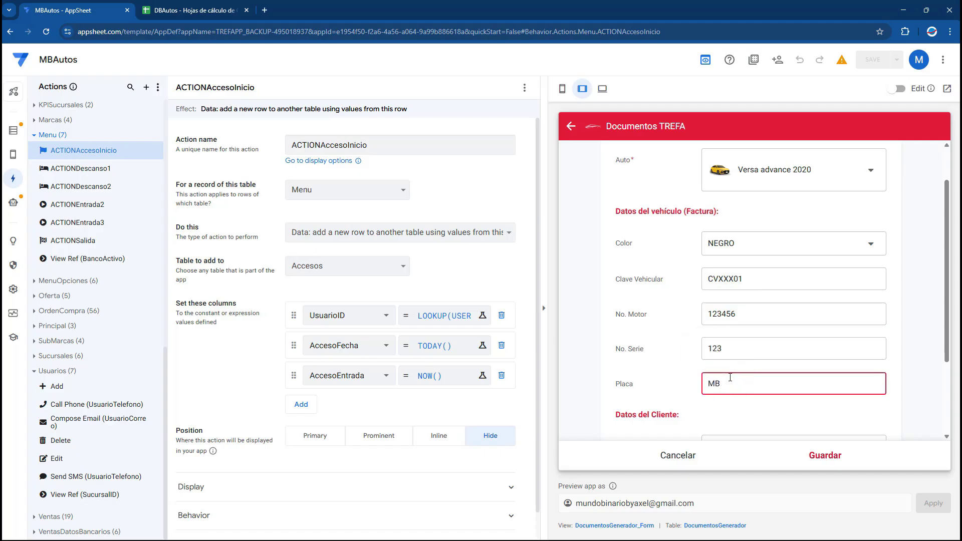
- Set the client's Régimen Fiscal to Régimen Simplificado de Confianza and fill in the RFC field
scroll(733, 381, down, 3)
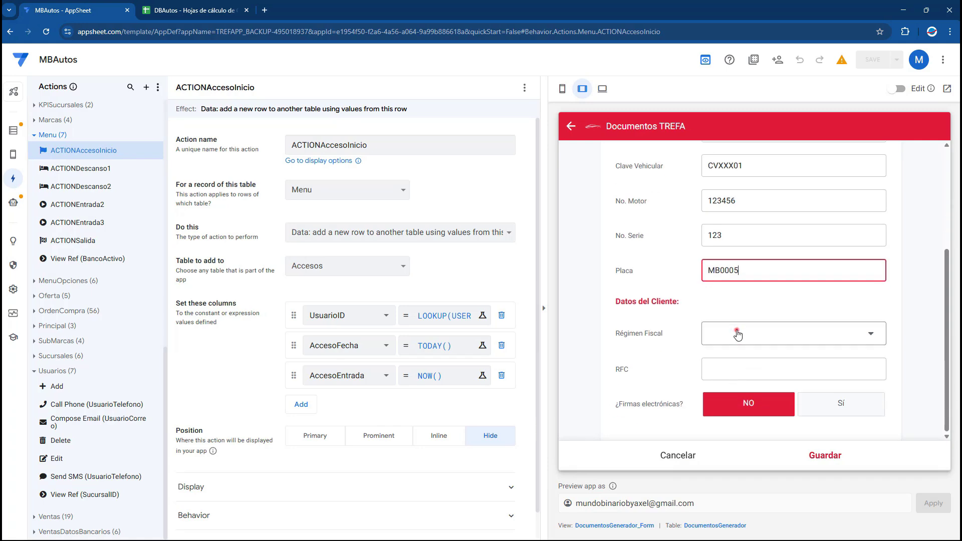
click(737, 332)
click(668, 183)
click(750, 377)
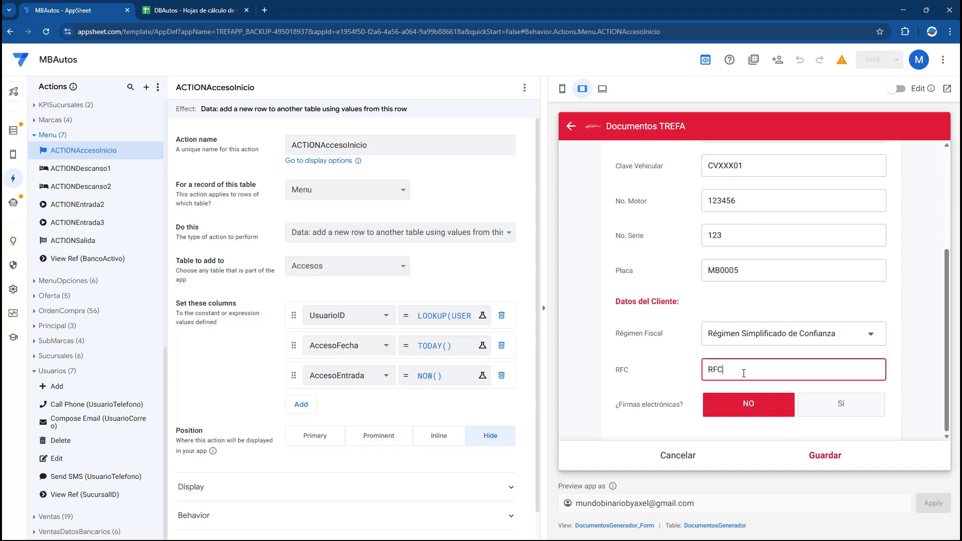
- Turn electronic signatures on to view the seller and buyer signature fields, and set the option back to NO
click(842, 404)
scroll(827, 393, down, 3)
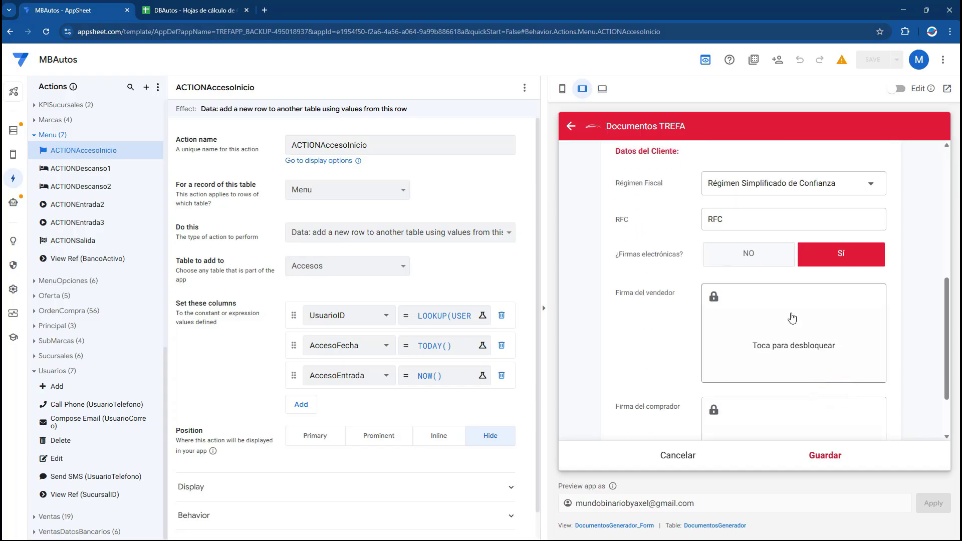
click(750, 254)
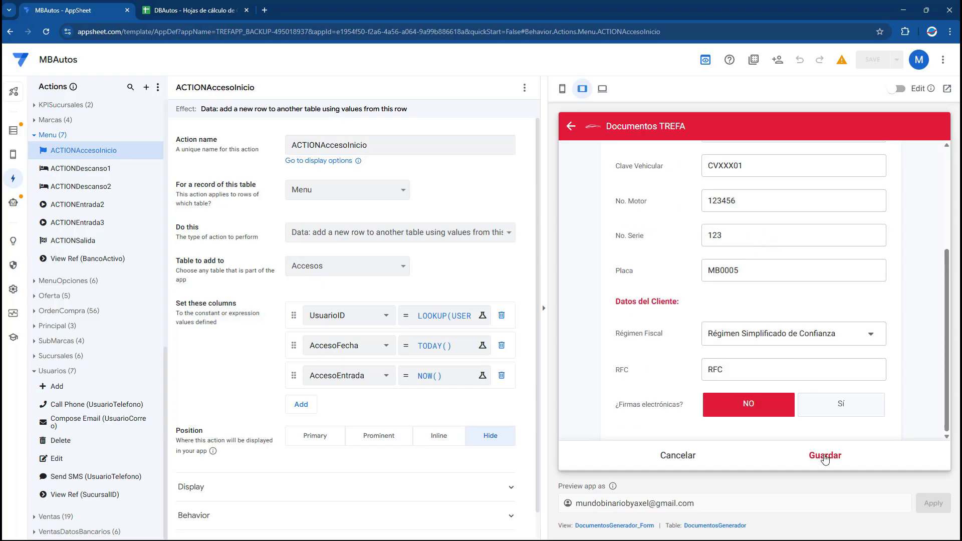
- Review the completed form from its beginning and save the document record
scroll(782, 326, up, 3)
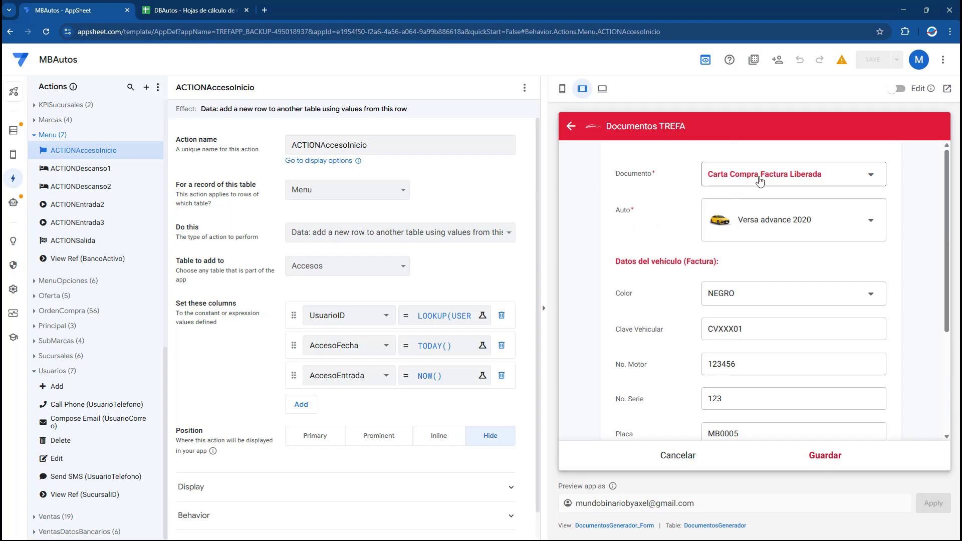
click(832, 464)
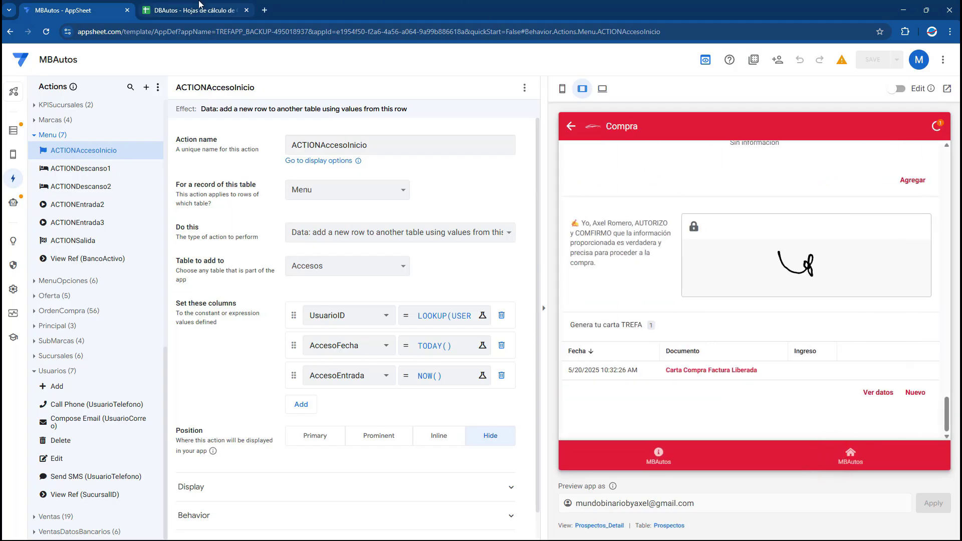
- Switch to the DBAutos spreadsheet and examine the saved record in row 2, especially its vehicle and client columns
click(198, 5)
click(91, 155)
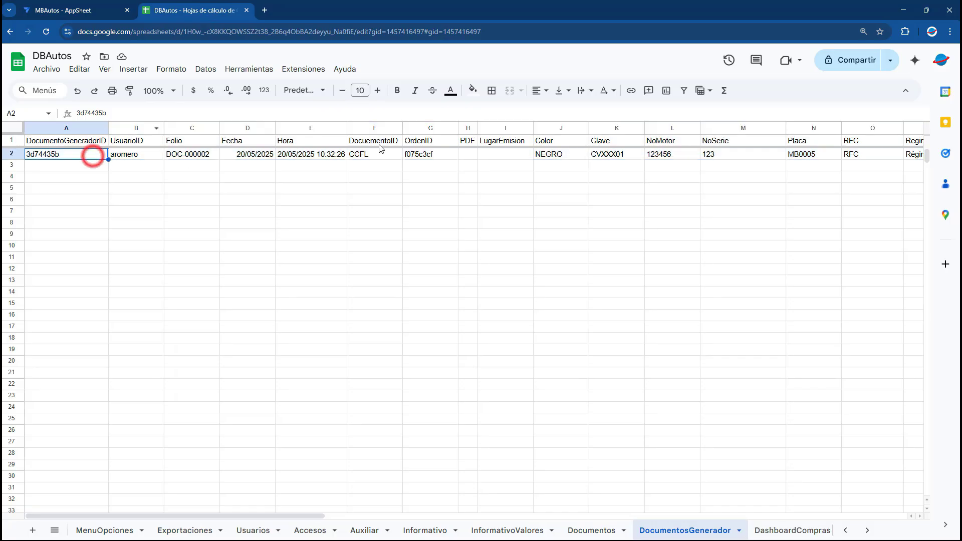
drag(540, 155, 925, 161)
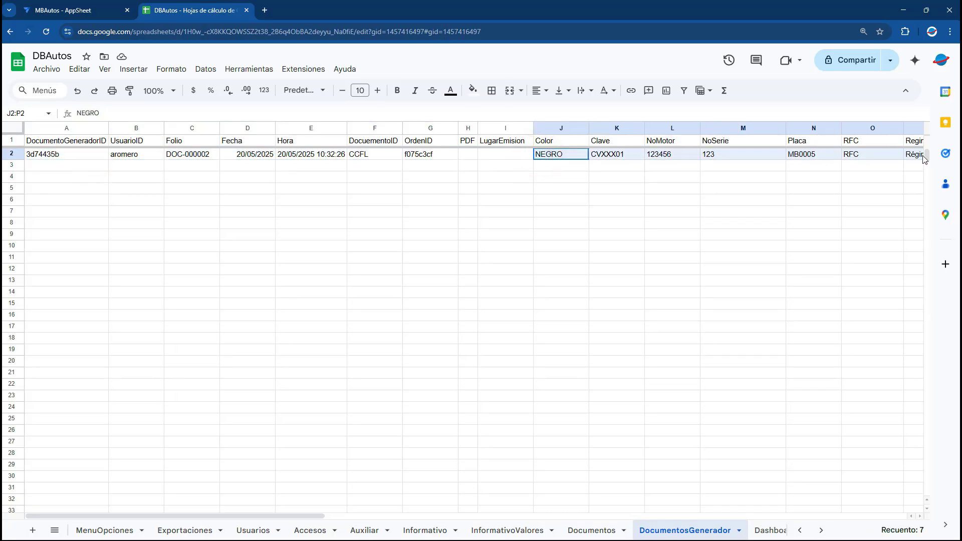
click(776, 165)
click(106, 5)
click(177, 9)
click(710, 151)
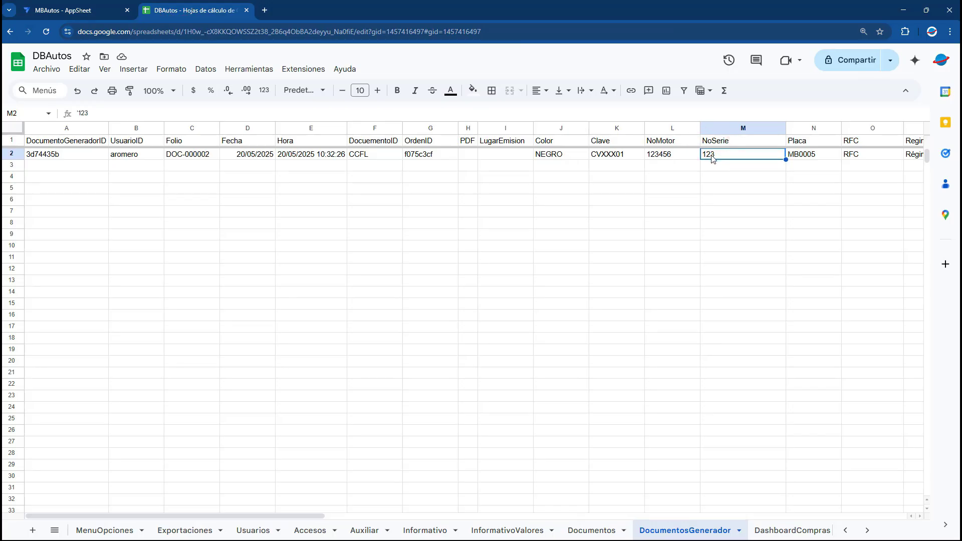
- Return to AppSheet, start another TREFA document and choose Carta Compra Factura Liberada as its Documento
click(103, 5)
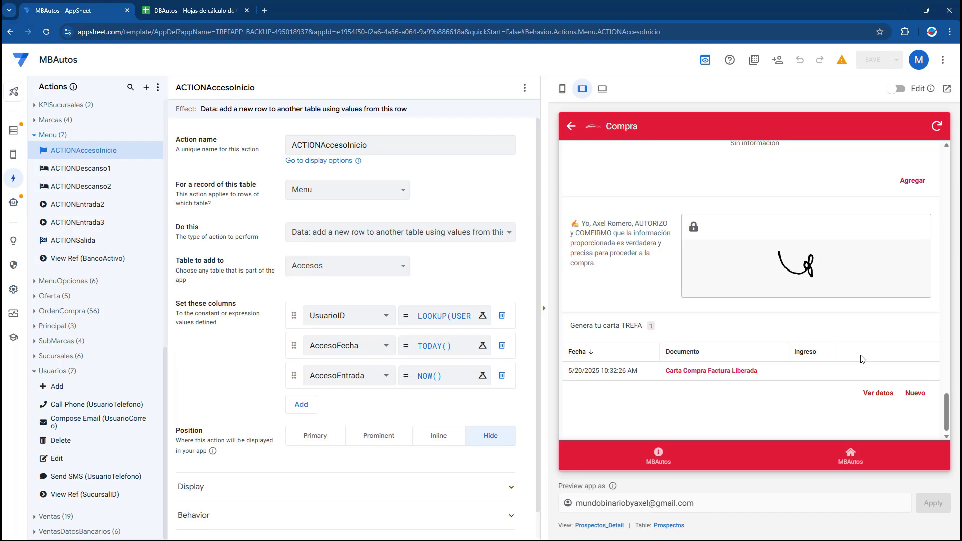
click(917, 394)
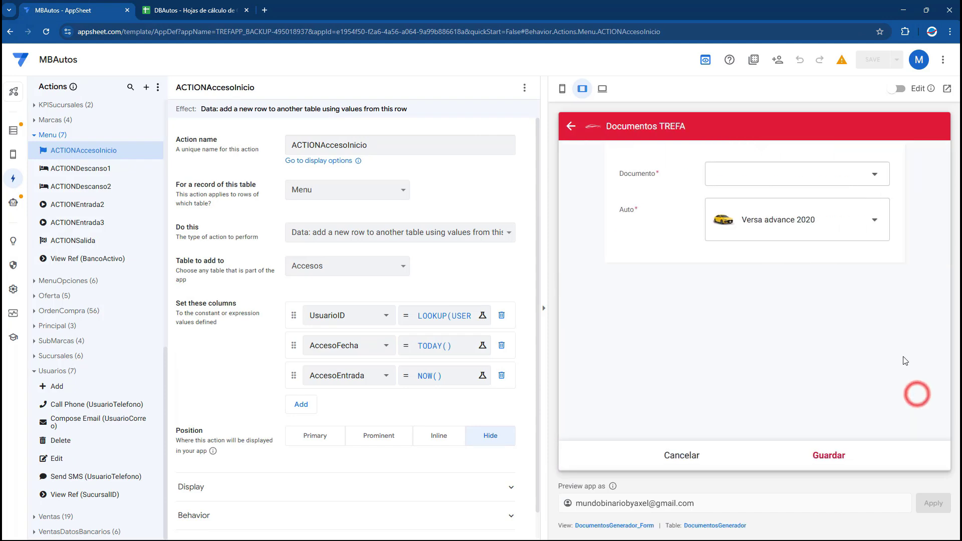
click(739, 176)
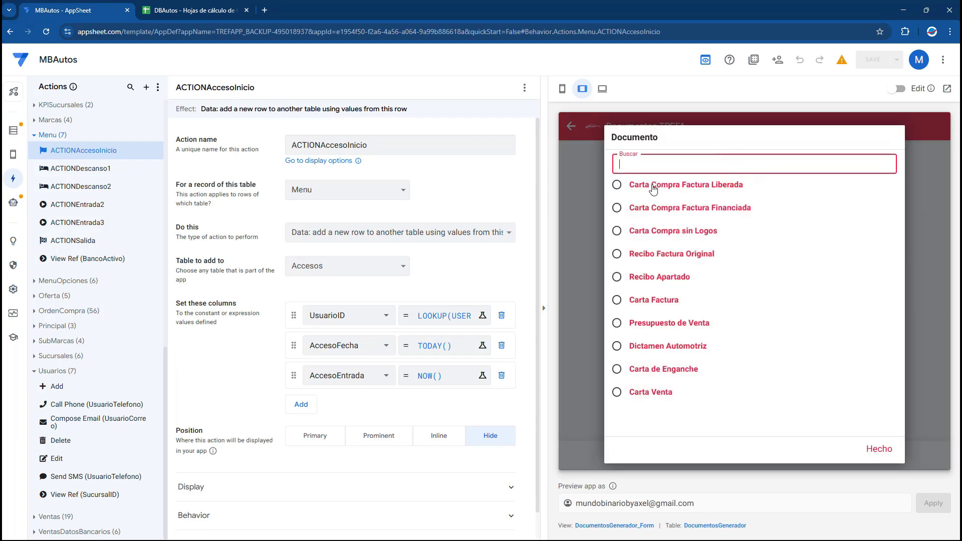
click(652, 187)
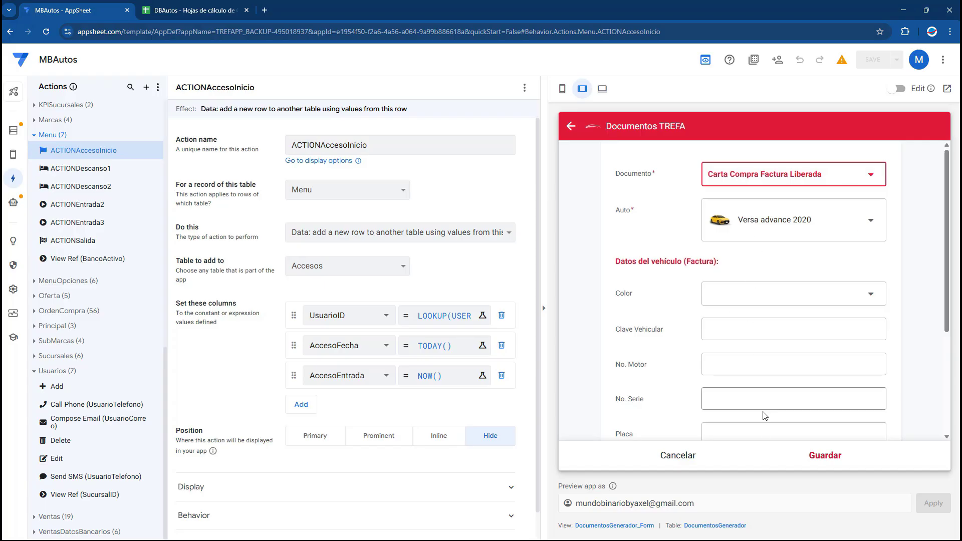
- Switch to the DBAutos spreadsheet, check the Color value of the saved record, and return to AppSheet
click(155, 7)
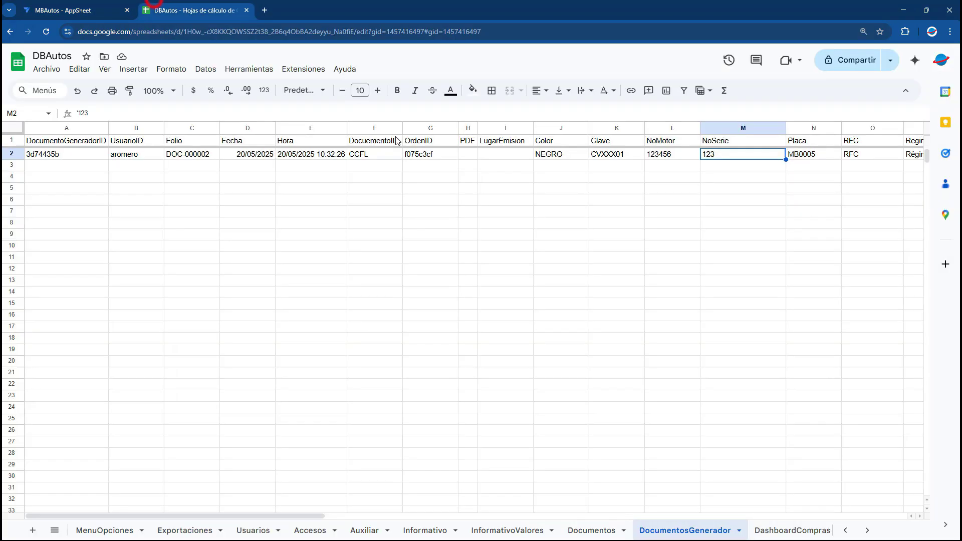
click(542, 157)
click(75, 9)
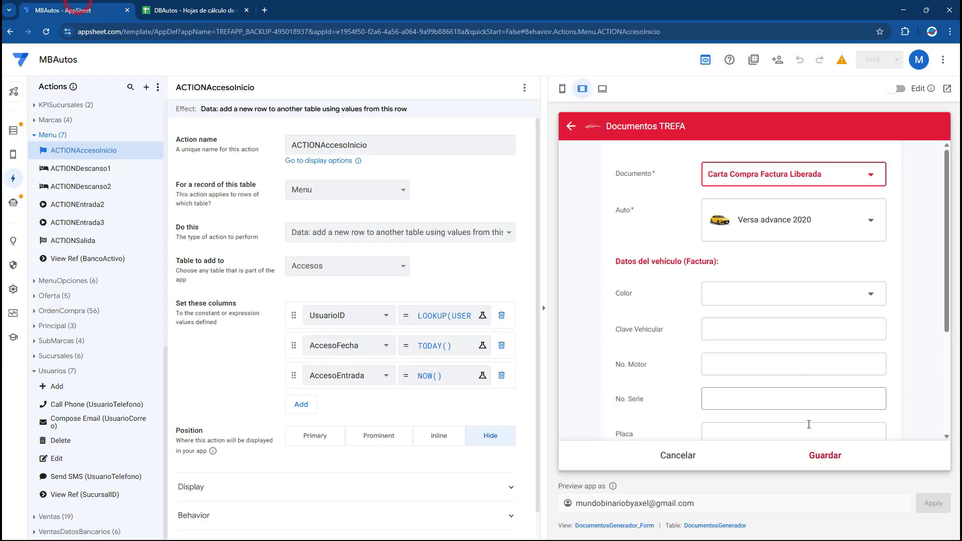
- Set the app preview to phone size and discard the unsaved document form
click(562, 88)
click(835, 420)
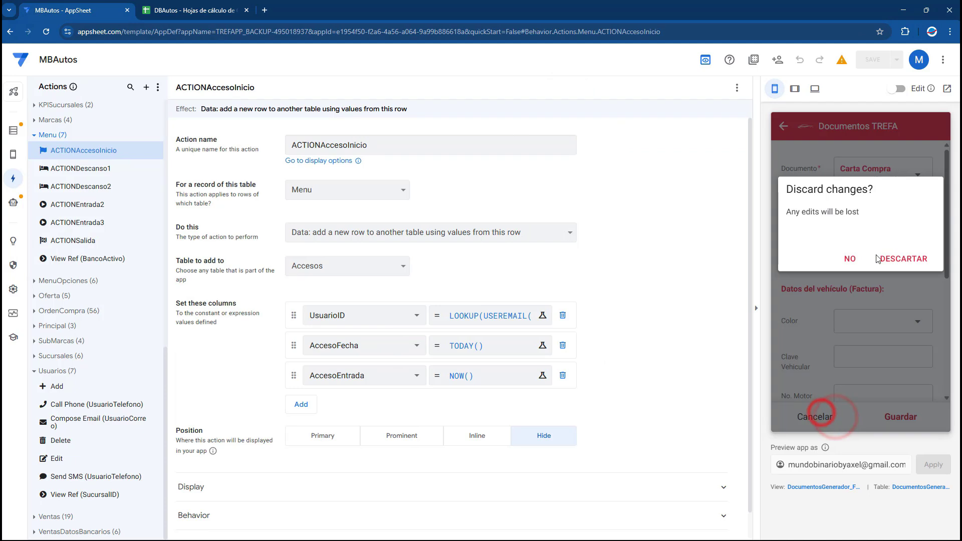
click(905, 258)
- Open a blank TREFA document form, go to its DocumentosGenerador table definition and review the table's columns
scroll(852, 286, down, 3)
click(915, 356)
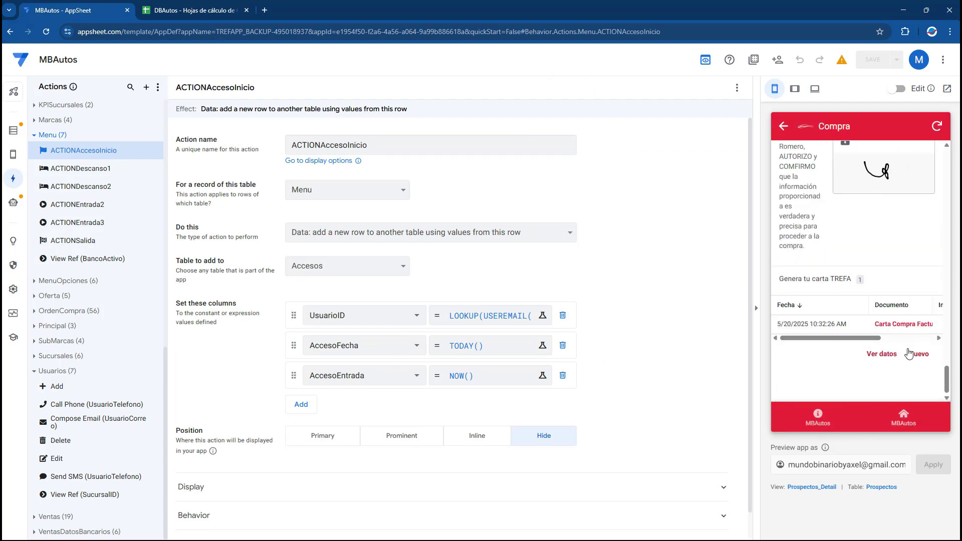
click(908, 488)
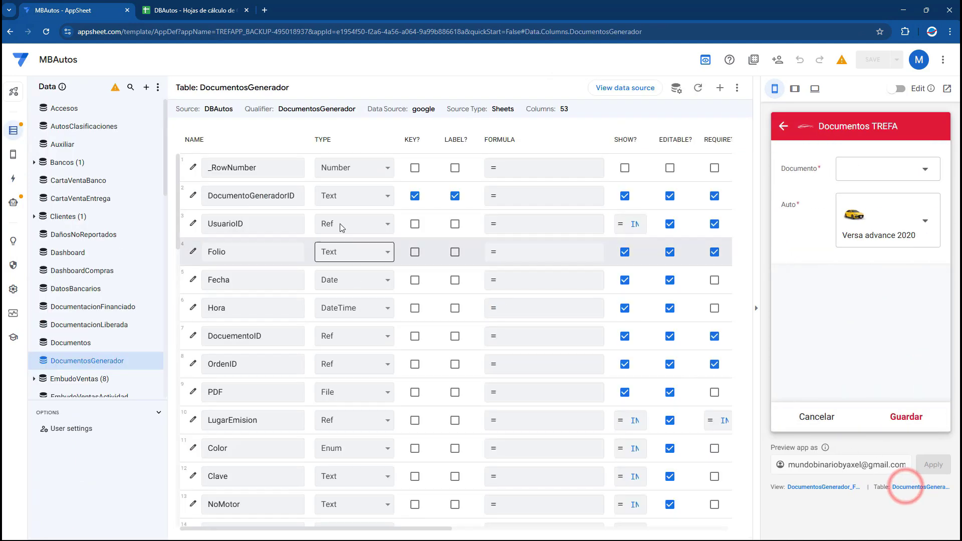
drag(220, 88, 303, 92)
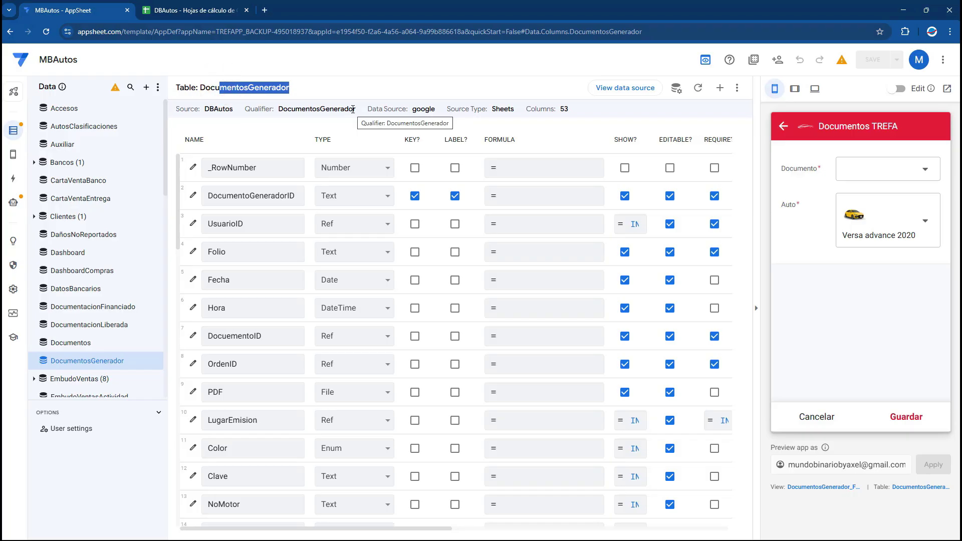
scroll(373, 326, down, 10)
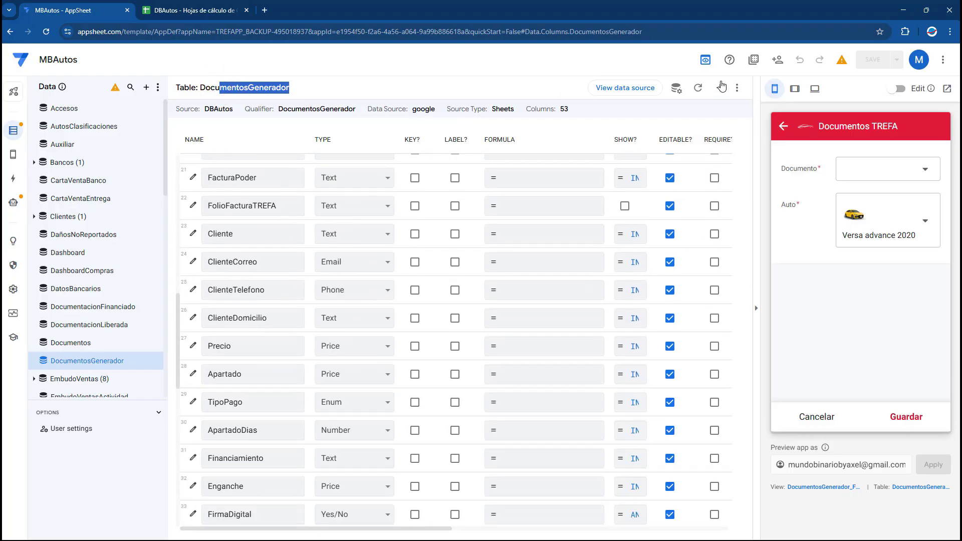
- Add a virtual column named UltimoID to the DocumentosGenerador table
click(721, 87)
triple_click(506, 139)
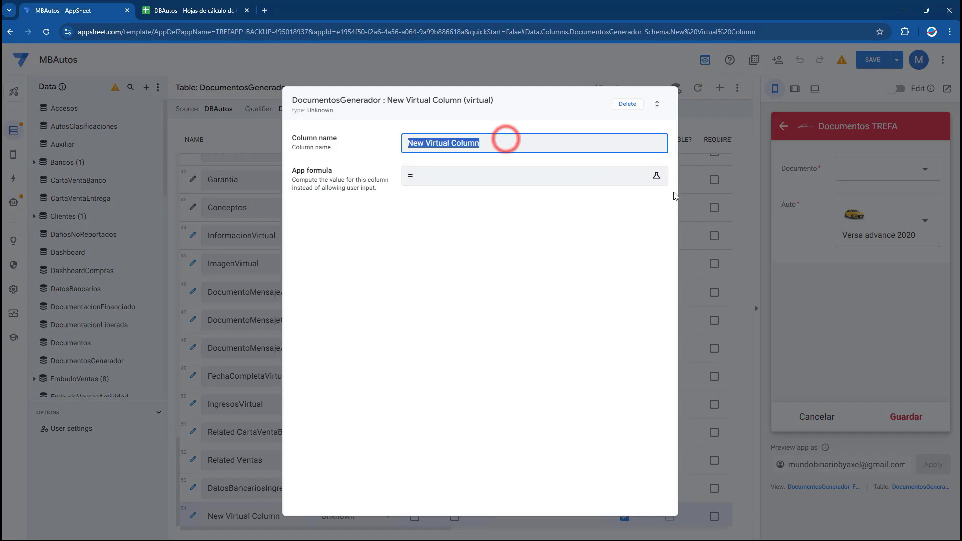
text(UltimoID)
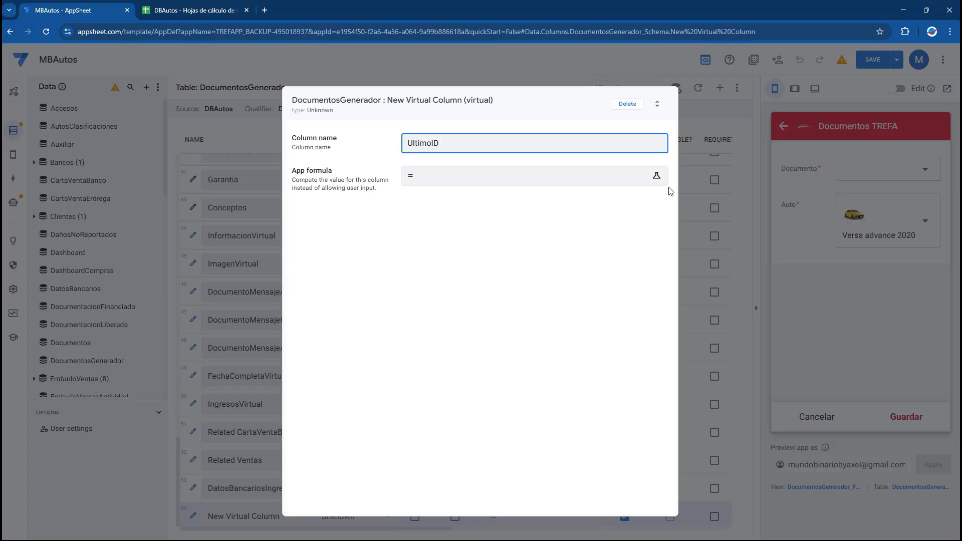
- Open the app formula of the UltimoID column and start a MAXROW expression laid out over several lines
click(527, 171)
click(416, 136)
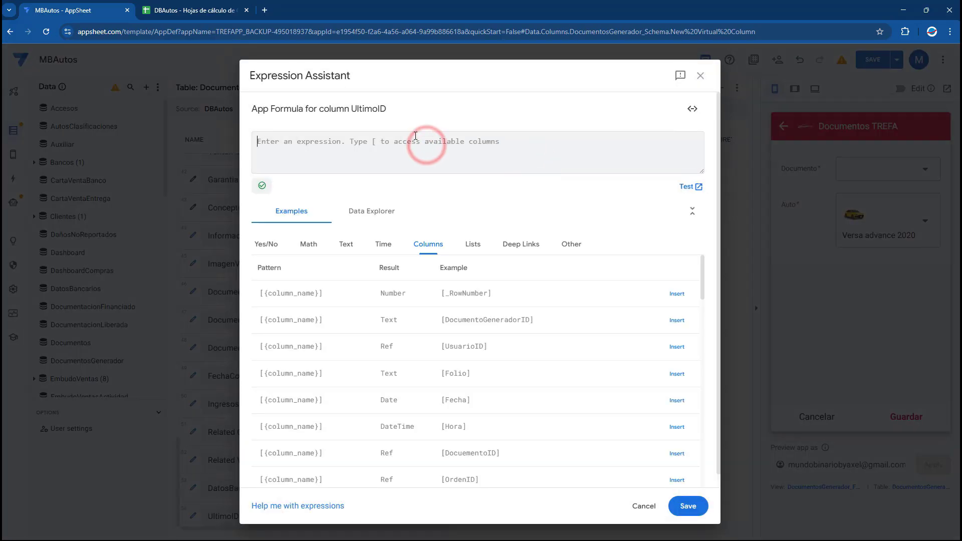
text(MAXROW)
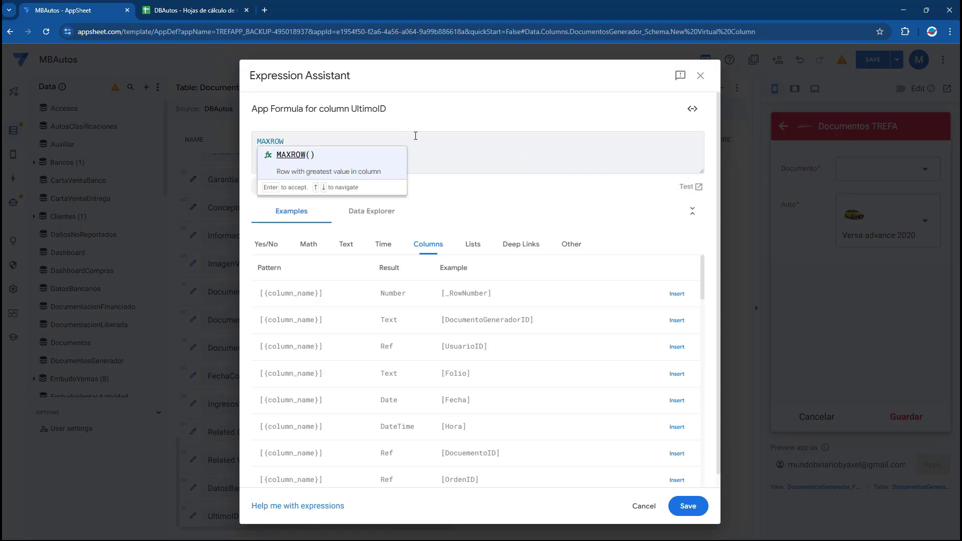
key(Return)
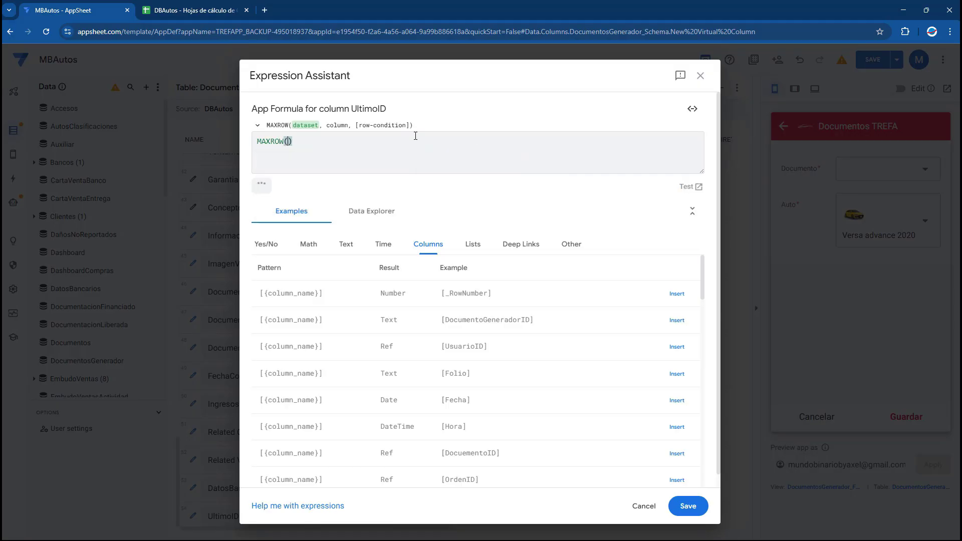
key(Return)
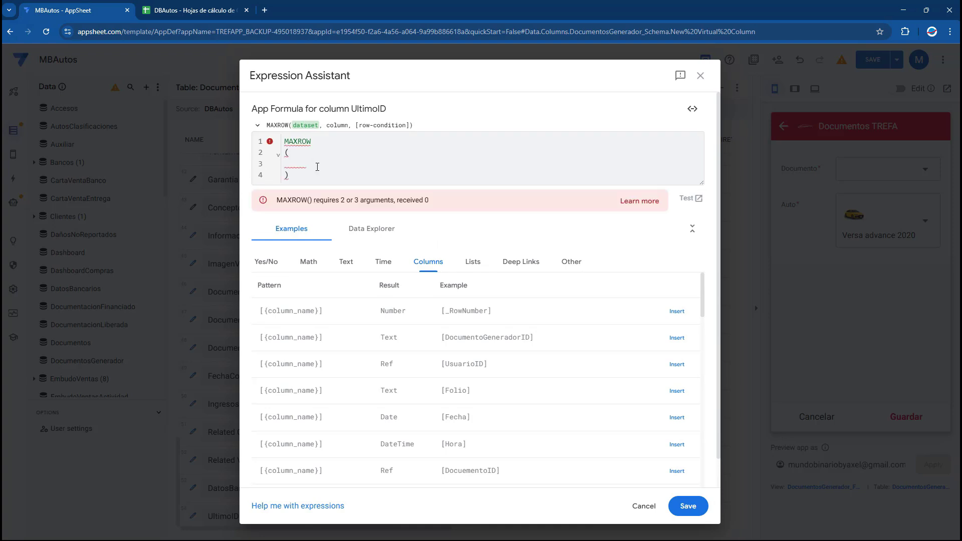
- Enter "DocumentosGenerador" as the MAXROW dataset, followed by a comma on a new line
text(")
text(Docuemtn)
key(BackSpace)
key(BackSpace)
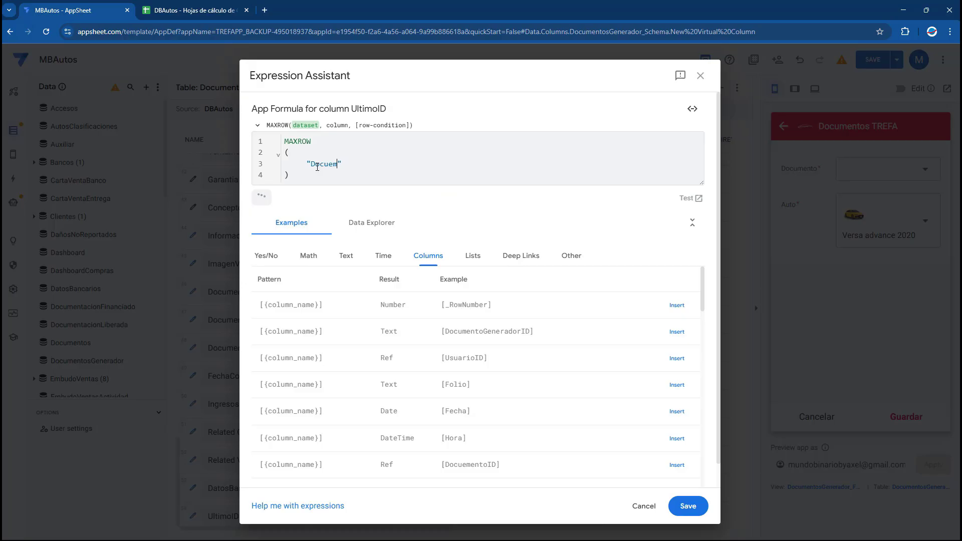
key(BackSpace)
text(mentosGe)
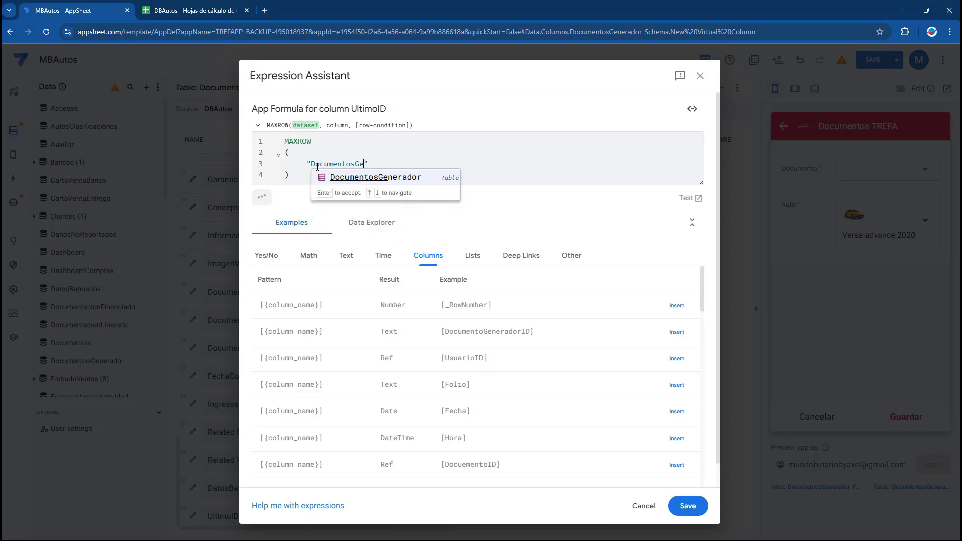
key(Return)
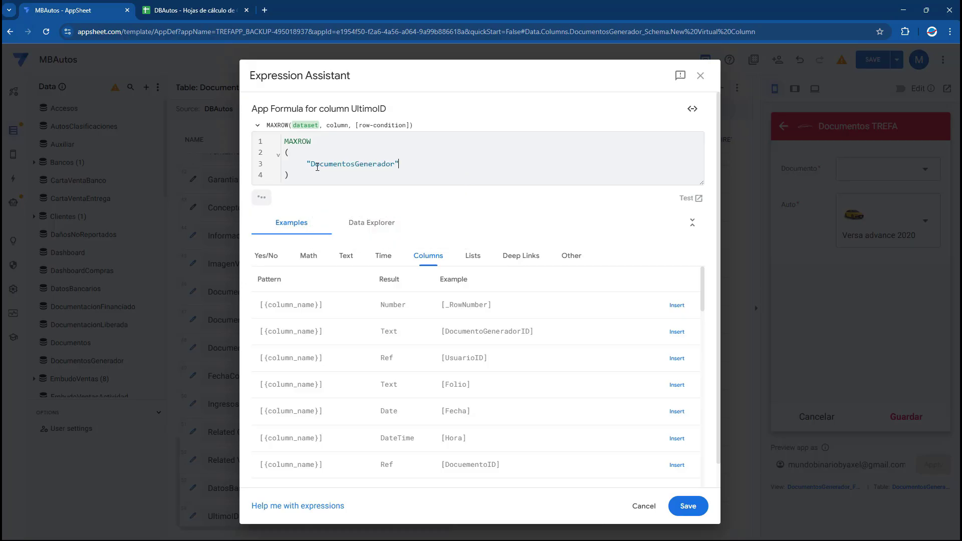
key(Return)
text(,)
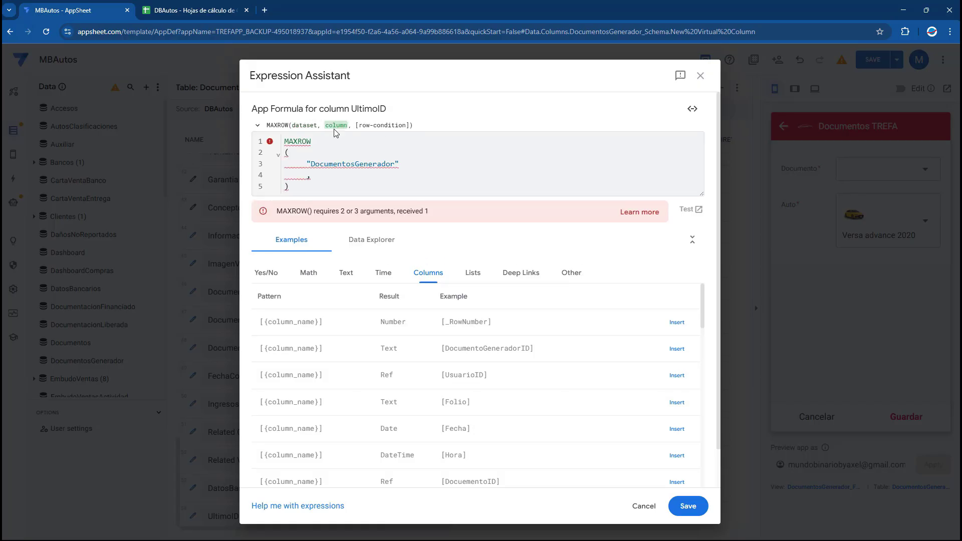
- Add an empty pair of quotes as the MAXROW column argument
drag(328, 125, 345, 124)
click(315, 175)
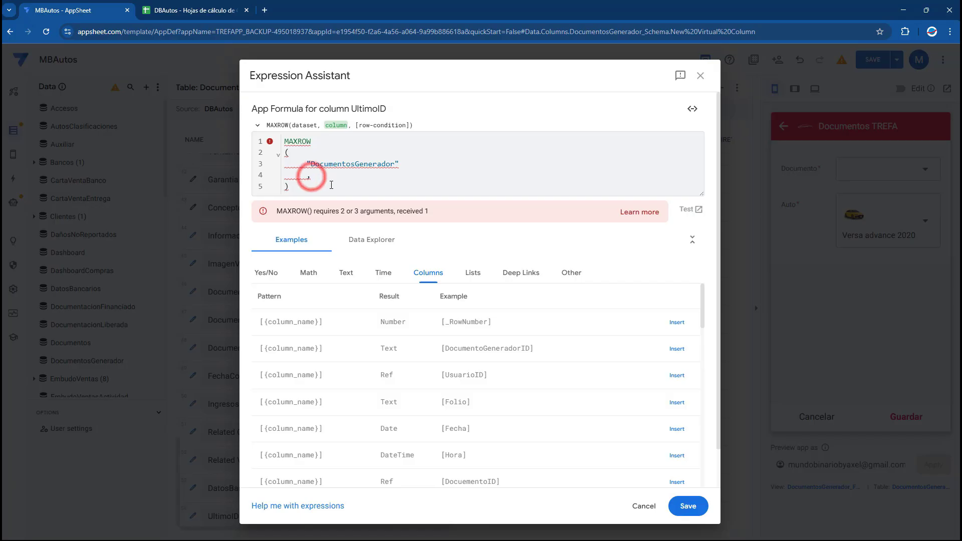
text(")
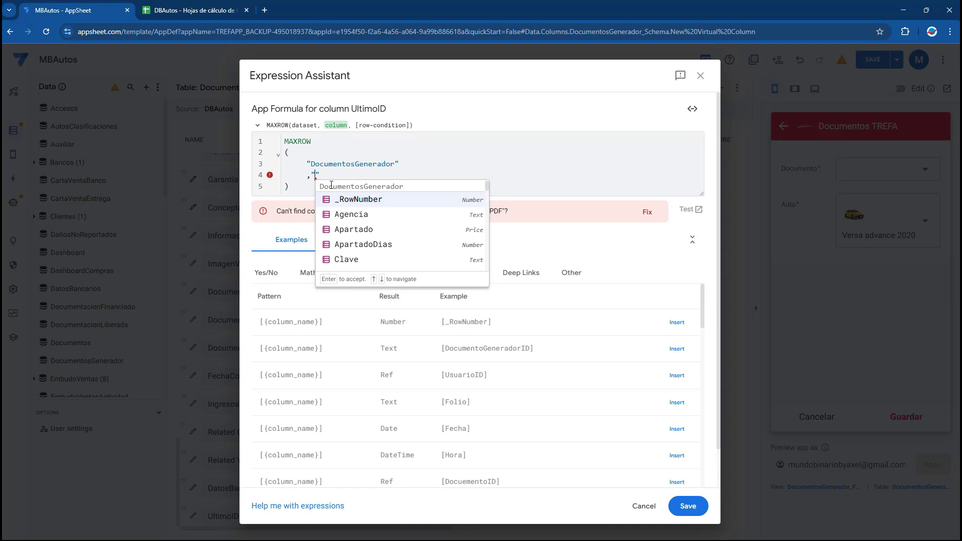
click(283, 143)
key(ctrl+a)
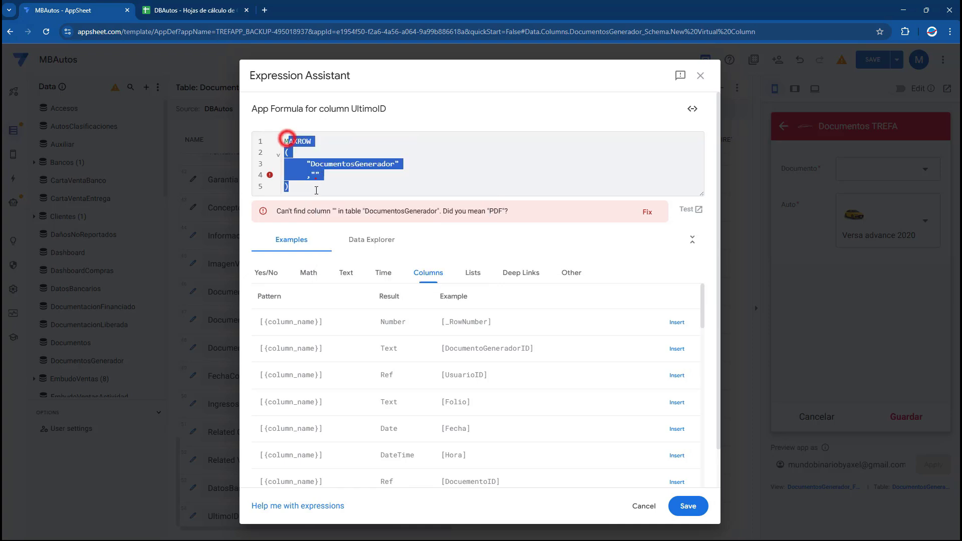
- Switch to the DBAutos spreadsheet, examine the Fecha and Hora values of the saved record, and return to AppSheet
click(217, 8)
drag(84, 154, 246, 159)
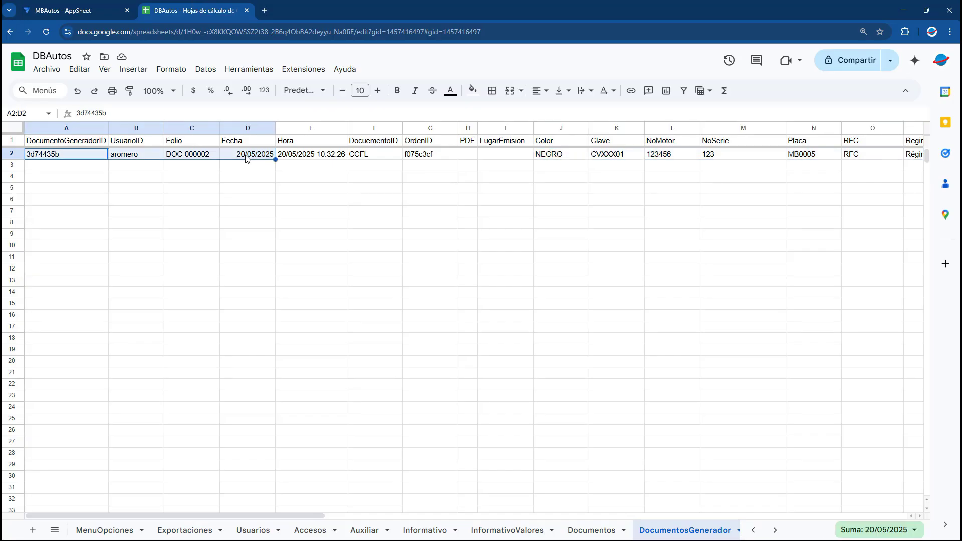
click(245, 159)
drag(288, 141, 290, 155)
double_click(347, 127)
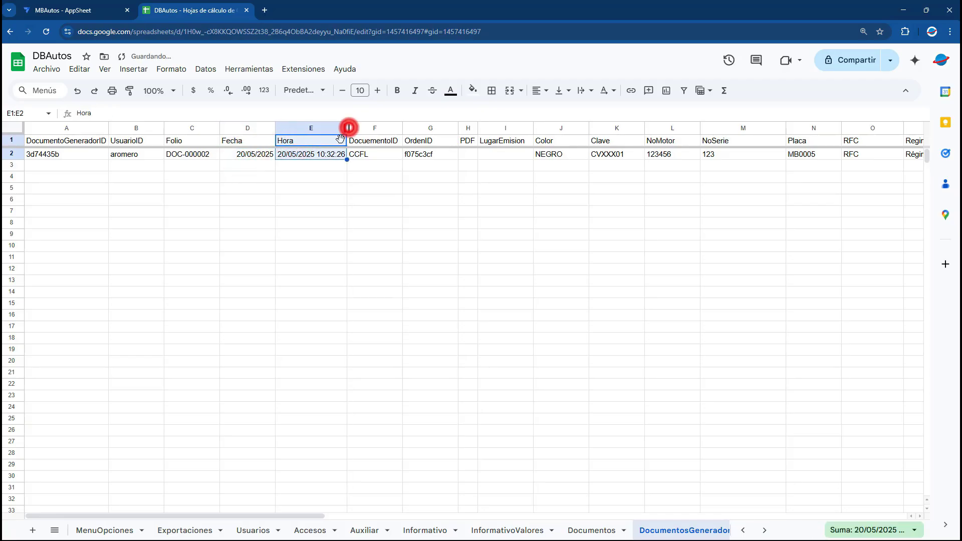
click(299, 154)
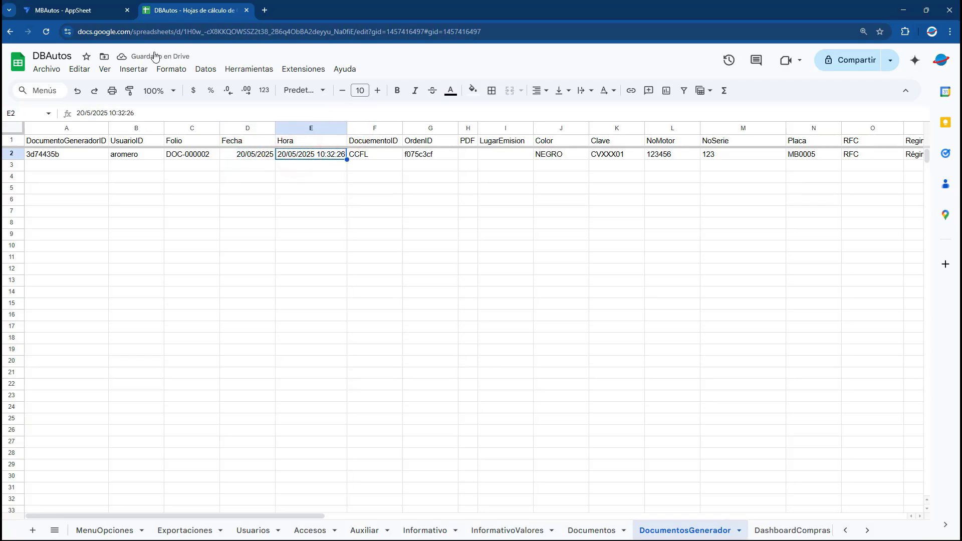
click(72, 9)
click(316, 176)
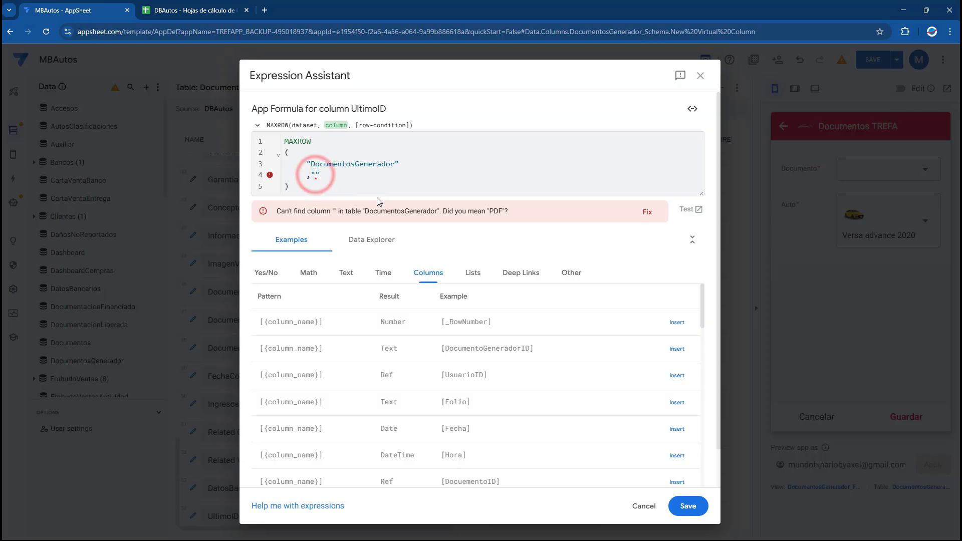
text(Horsa)
key(BackSpace)
key(BackSpace)
key(BackSpace)
key(BackSpace)
key(BackSpace)
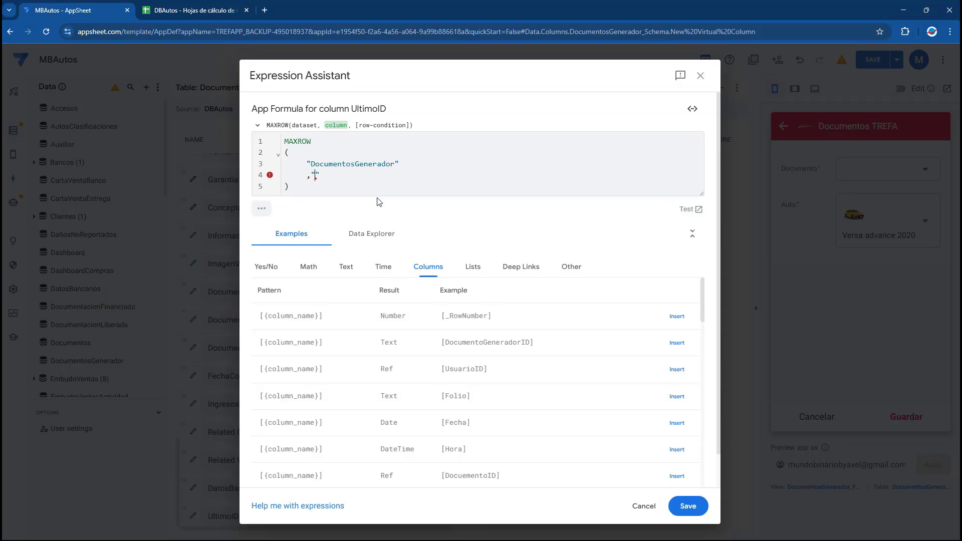
- Copy the DocumentoGeneradorID header from the DBAutos spreadsheet and try it as the MAXROW column argument
click(190, 9)
click(51, 146)
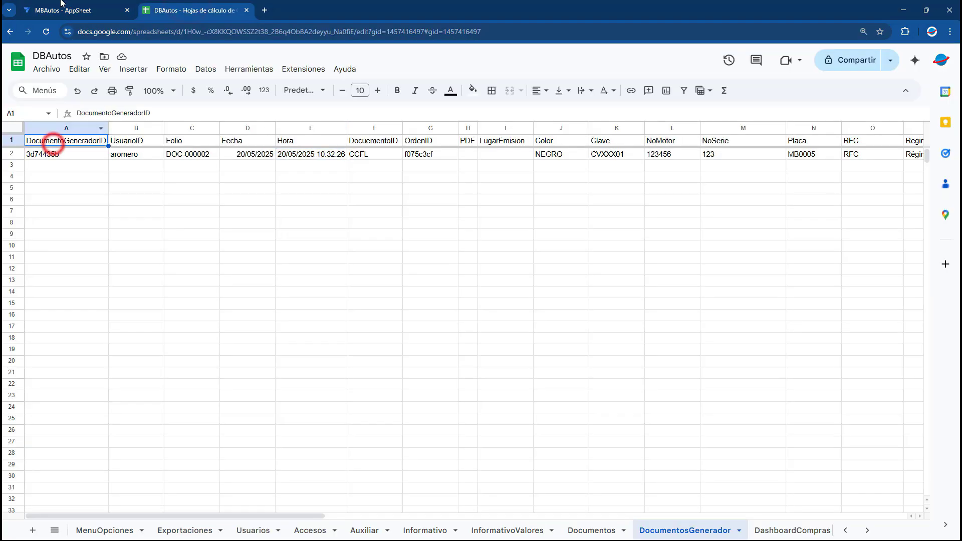
click(59, 6)
text(DocumentoGeneradorID)
click(414, 176)
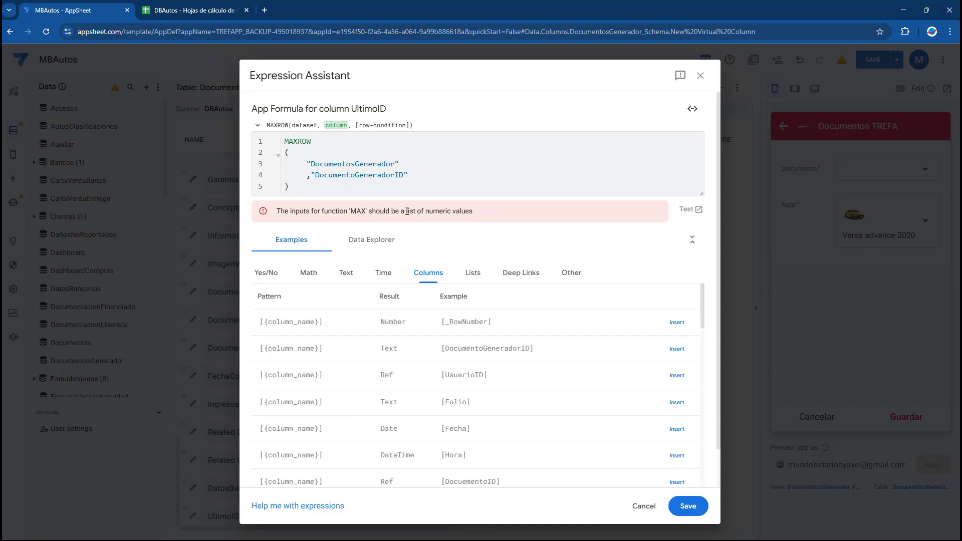
drag(384, 213, 476, 219)
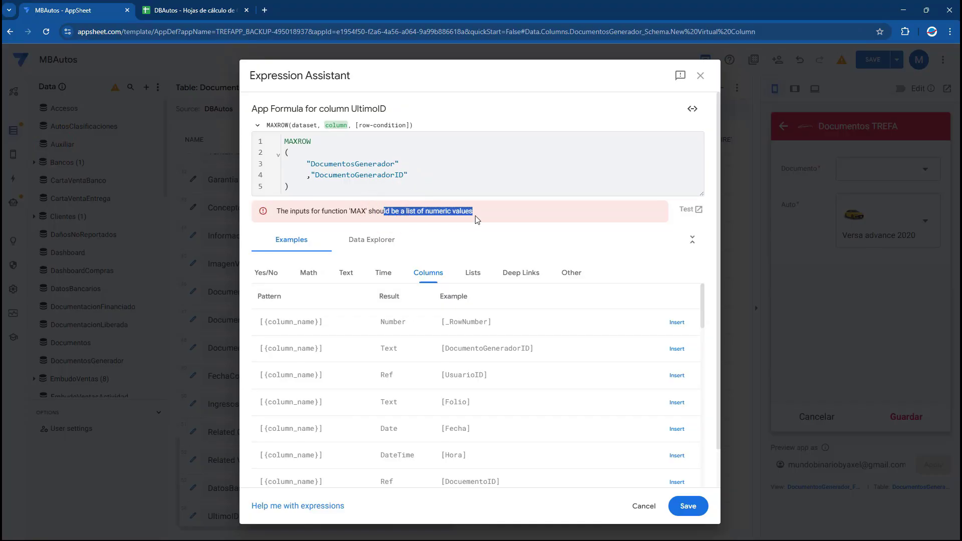
- Copy the Hora header from the DBAutos spreadsheet and use it as the MAXROW column argument
click(213, 7)
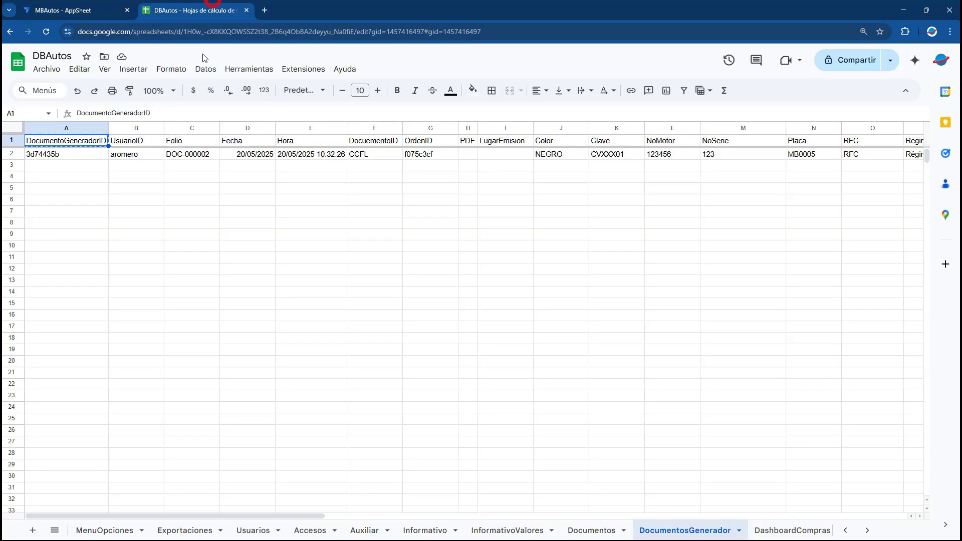
click(303, 143)
click(117, 9)
click(341, 174)
double_click(342, 174)
text(Hora)
click(380, 173)
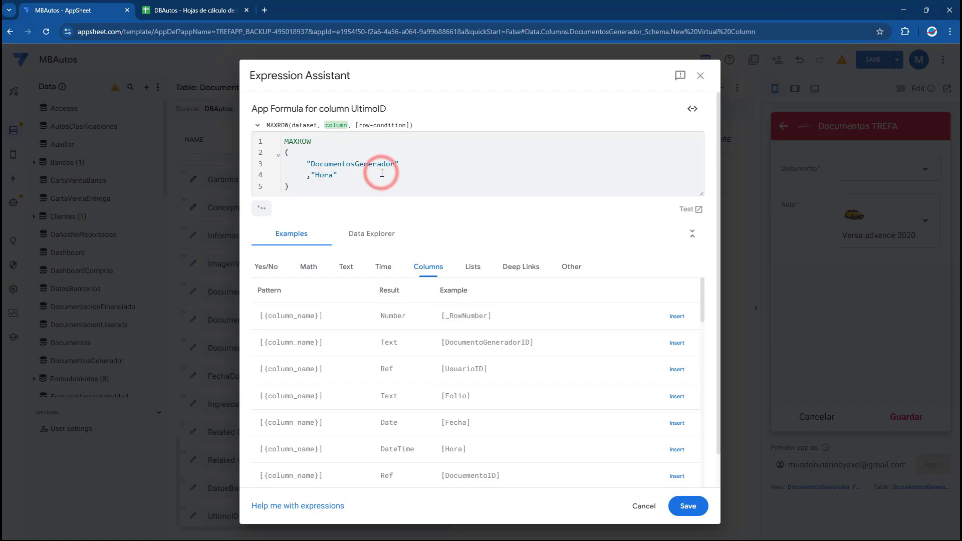
- Add an empty AND() block on new lines as the MAXROW row condition
key(Return)
text(,)
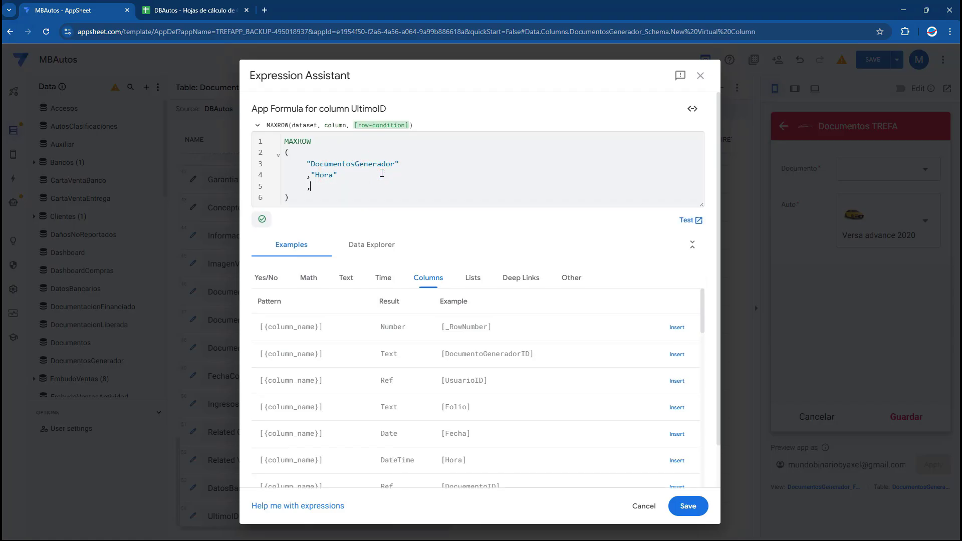
text(AND)
key(Escape)
key(Return)
text(()
key(Return)
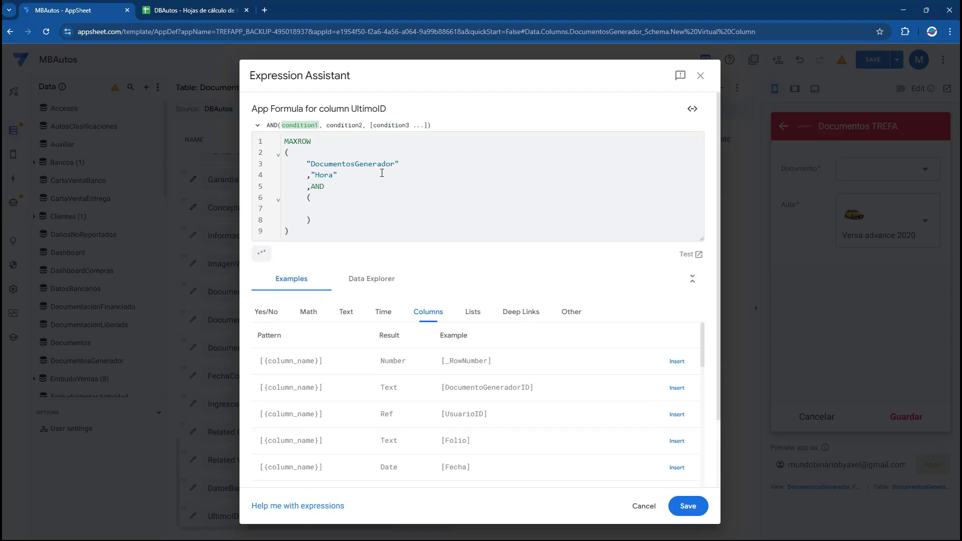
- Enter [_THISROW].[OrdenID] as the start of the first AND condition
text([)
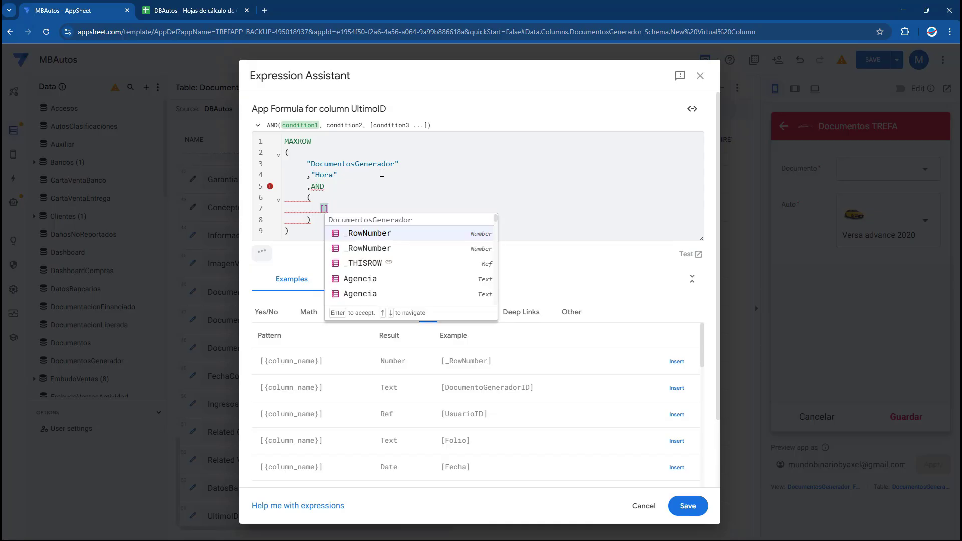
text(_TRH)
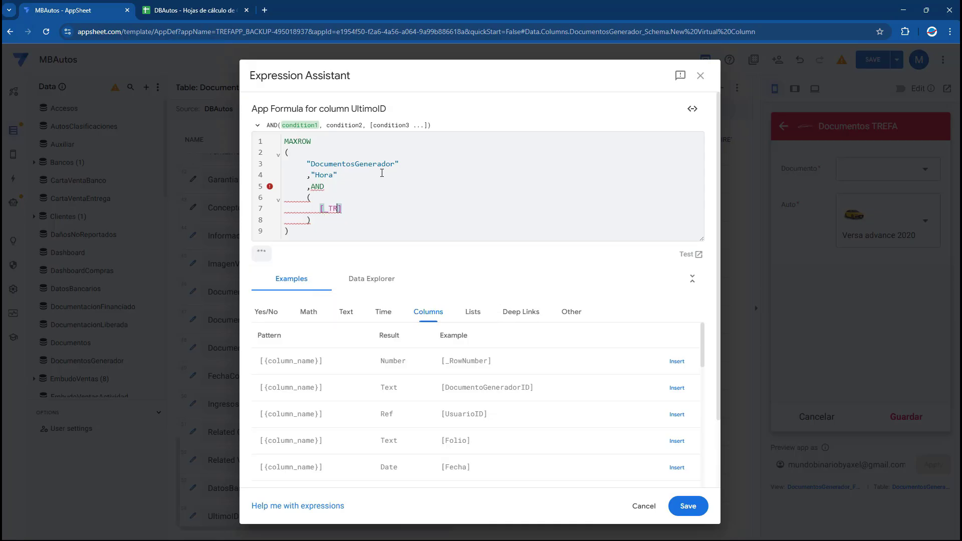
text(I)
key(Return)
text(.[Orde)
key(Return)
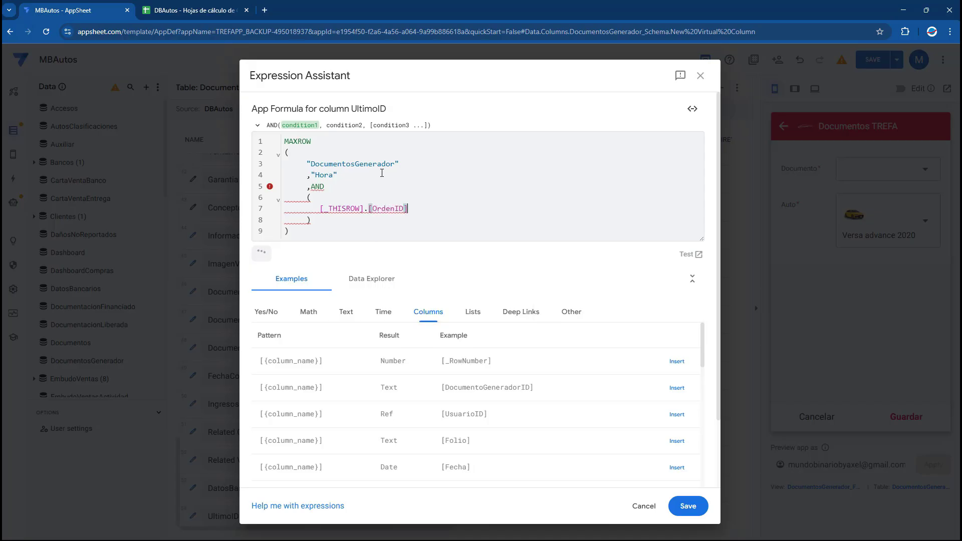
- Check the OrdenID column in the DBAutos spreadsheet, then complete the first condition as [_THISROW].[OrdenID] = [OrdenID]
key(ctrl+Tab)
click(136, 141)
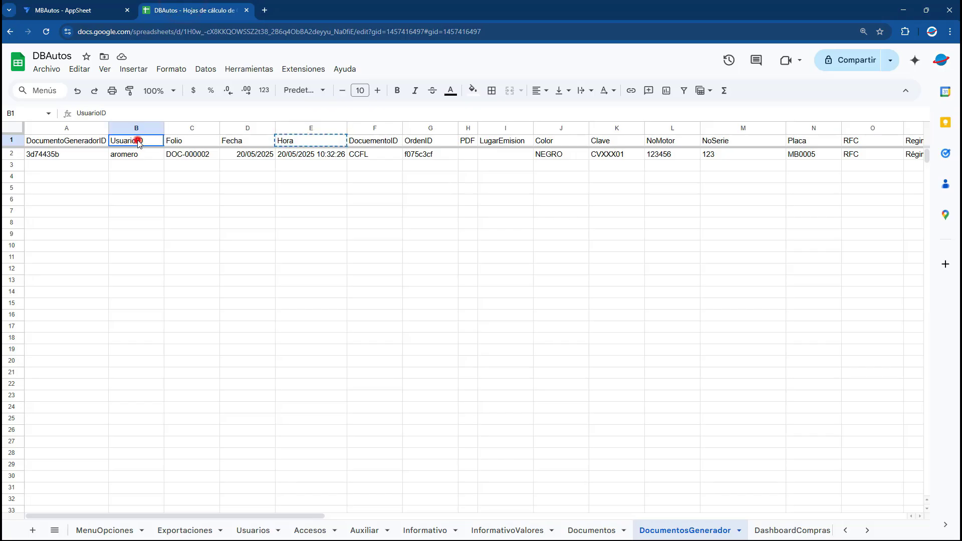
drag(428, 141, 429, 155)
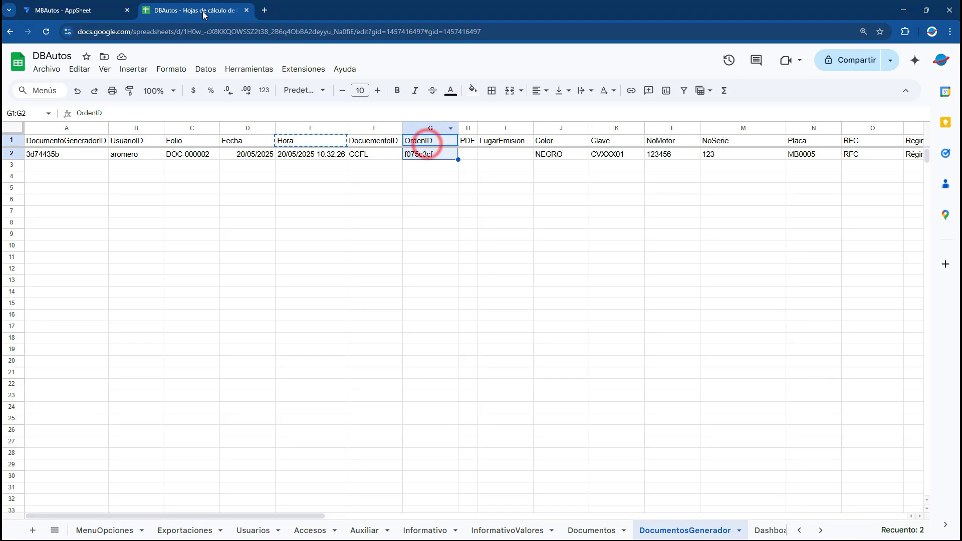
click(86, 8)
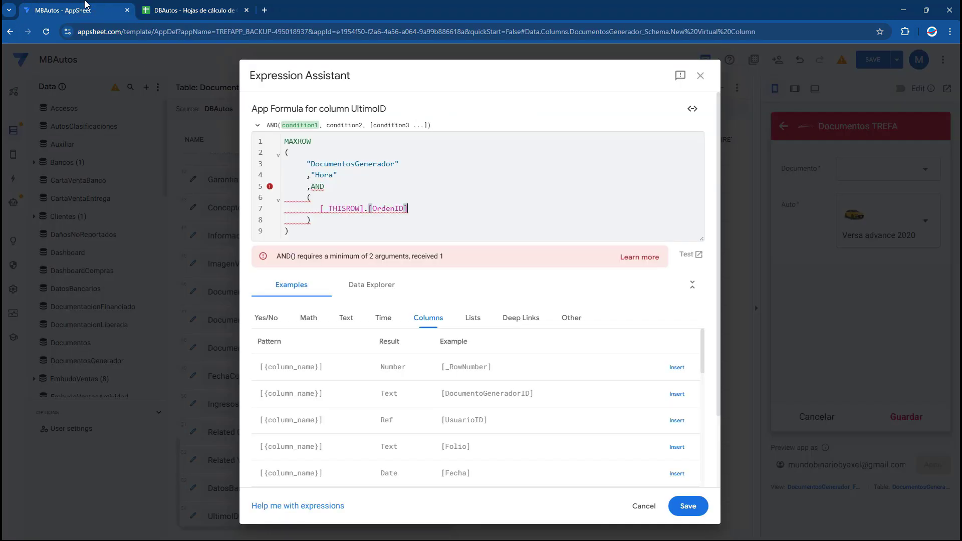
text(= [Orde)
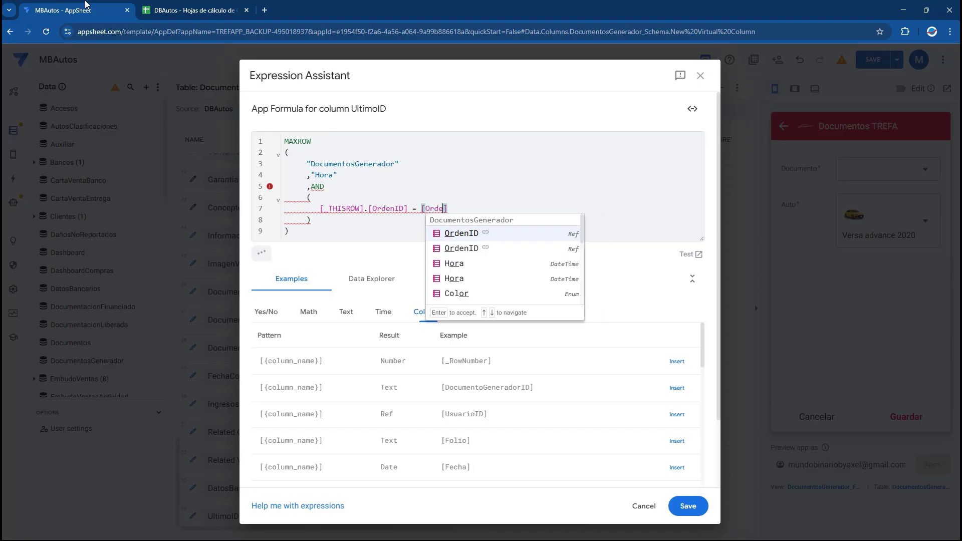
key(Return)
key(Return)
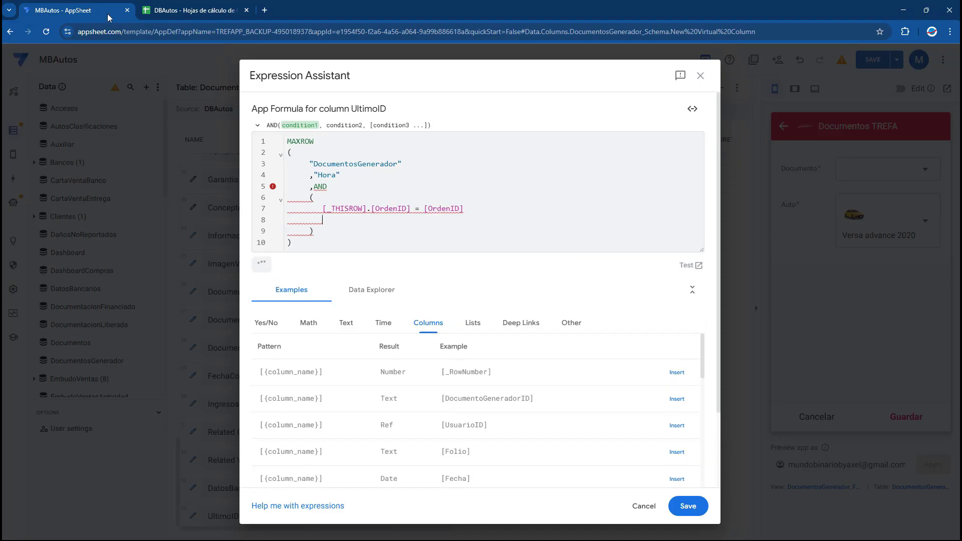
- Recheck the OrdenID column in the DBAutos spreadsheet, then begin the second AND condition with a comma and [DocuementoID]
mouse_move(320, 209)
mouse_down()
mouse_move(398, 209)
mouse_move(322, 220)
mouse_up()
key(ctrl+Tab)
drag(430, 141, 428, 312)
click(61, 6)
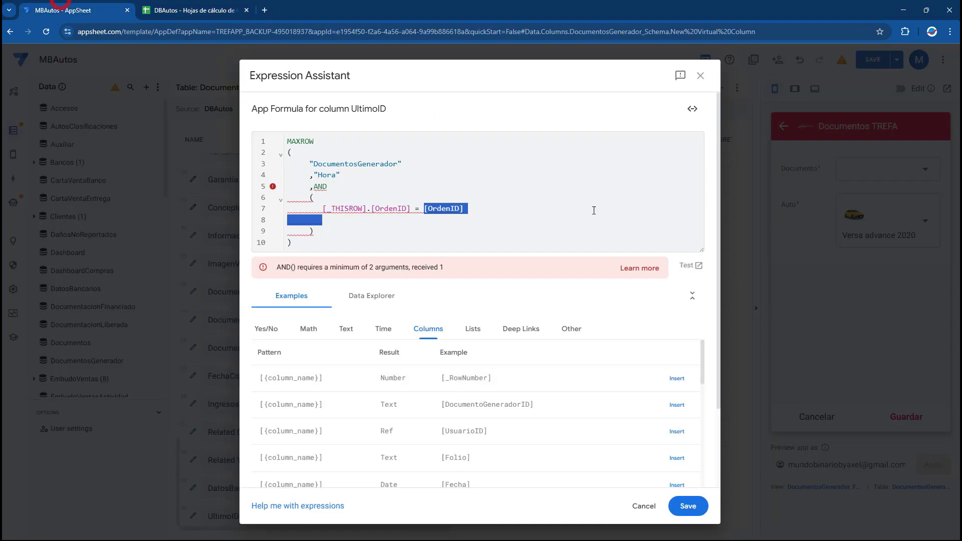
click(352, 223)
text(,)
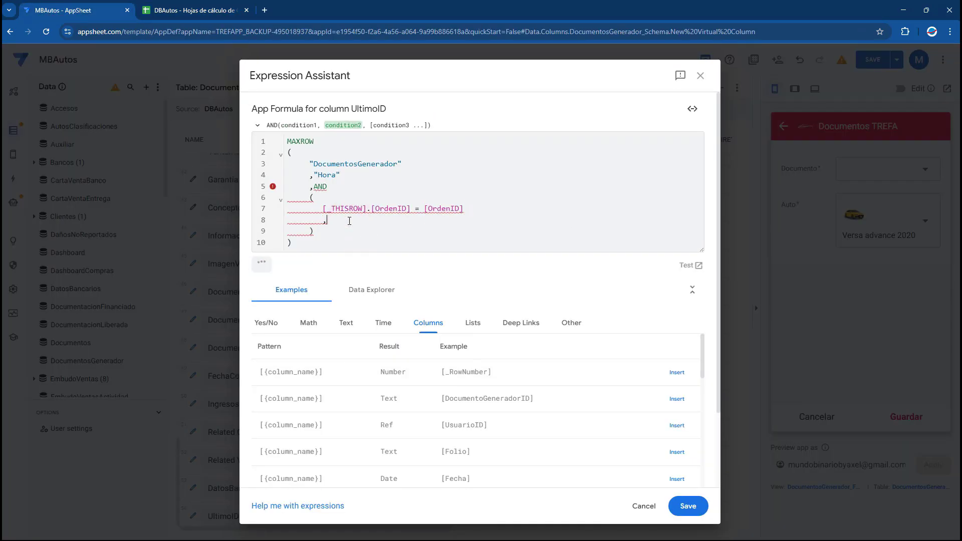
text([Docu)
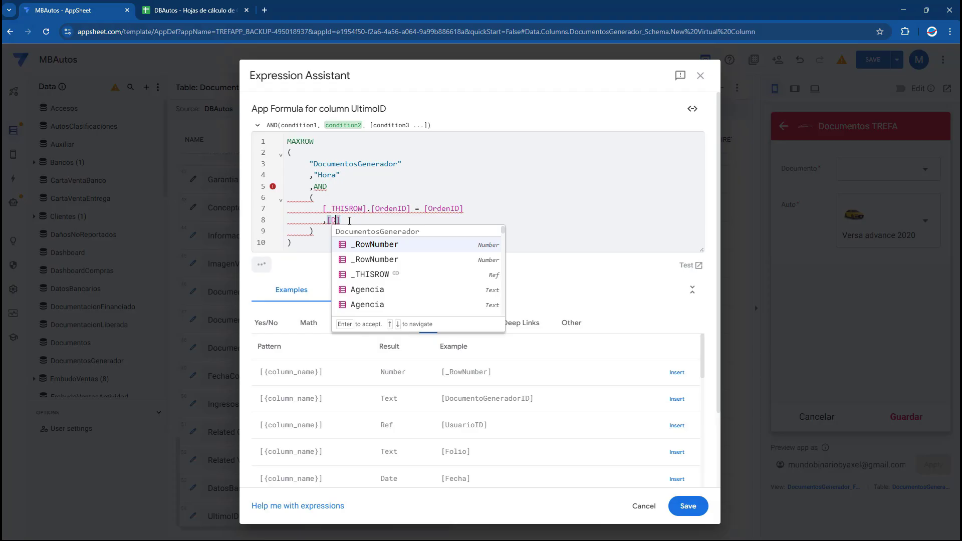
key(Return)
- Extend the second AND condition's reference with .[DocumentoTipo] and follow it with an equals sign
text(.[Docuemn)
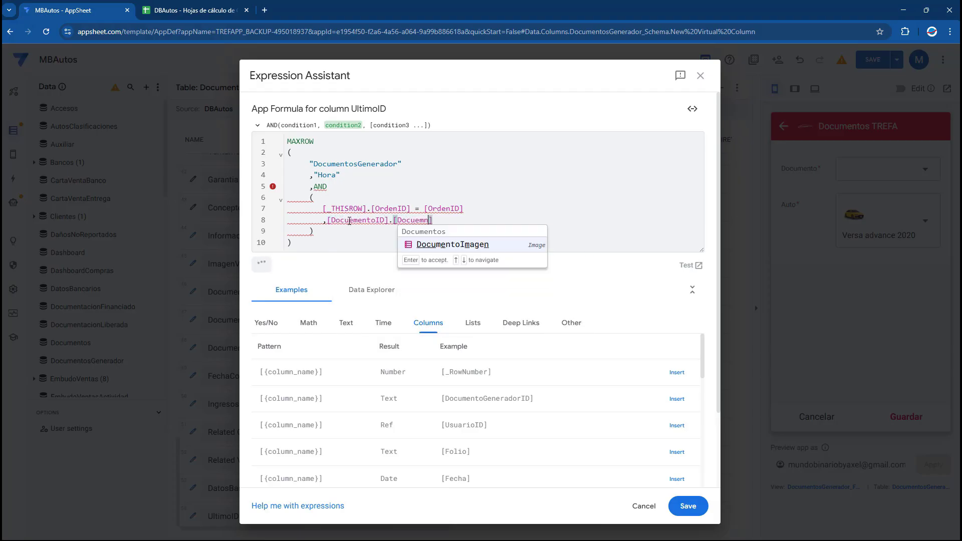
key(BackSpace)
key(BackSpace)
key(Down)
key(Down)
key(Down)
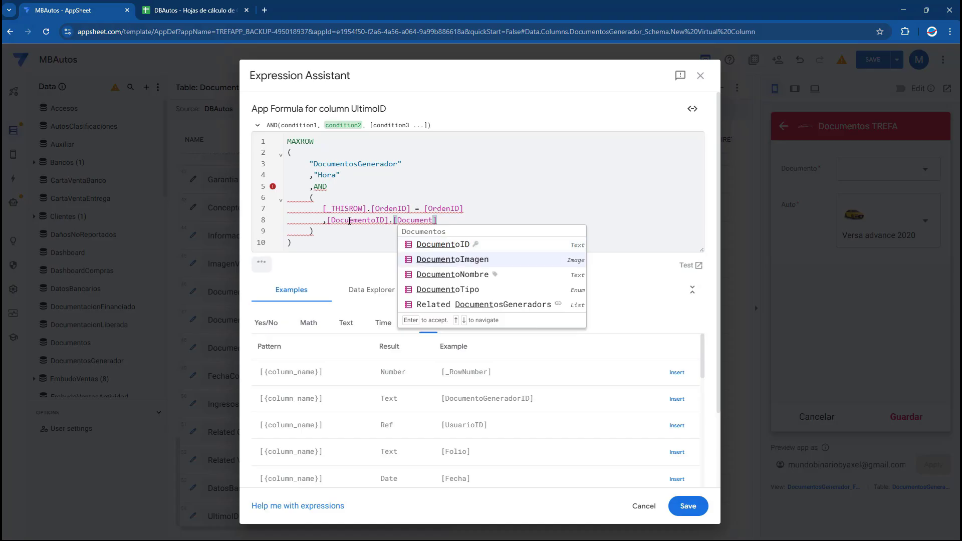
key(Return)
text(= )
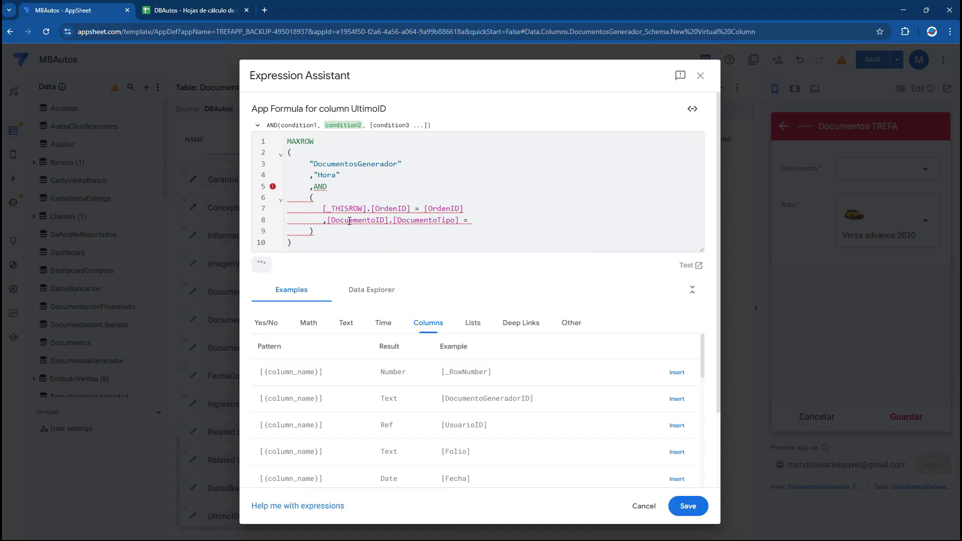
- Enter [_THISROW].[DocuementoID] as the comparison side of the second AND condition
text([_TH)
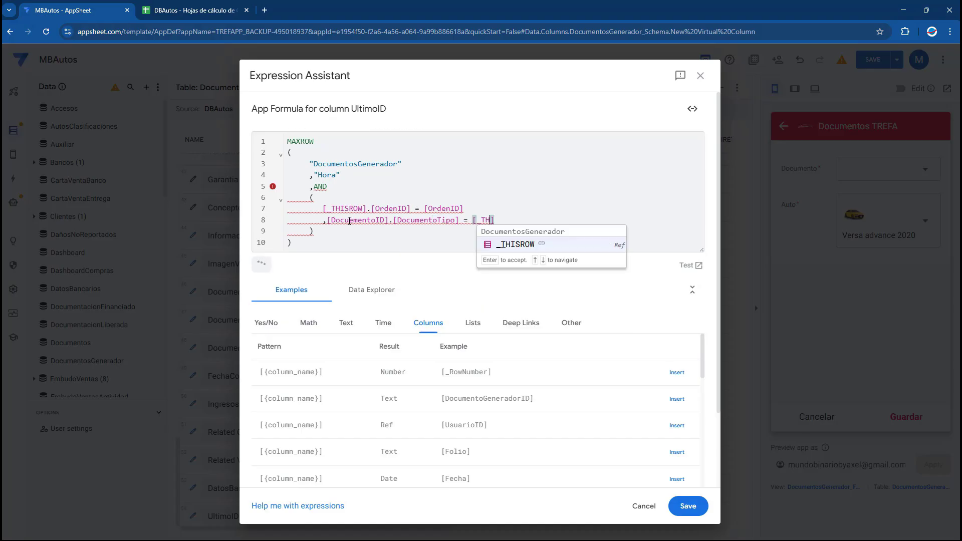
text(IS)
key(Return)
text(.[DFoc)
text(ocument)
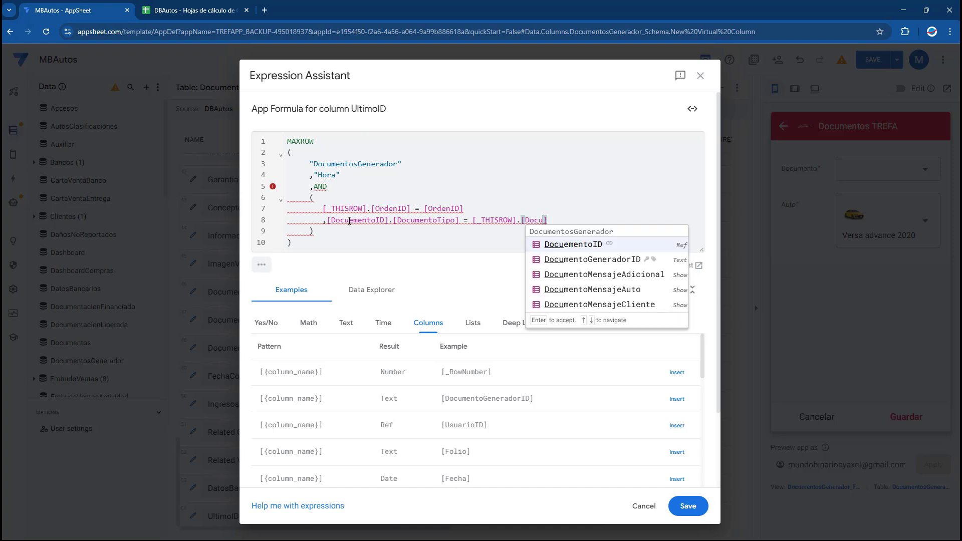
text(nto)
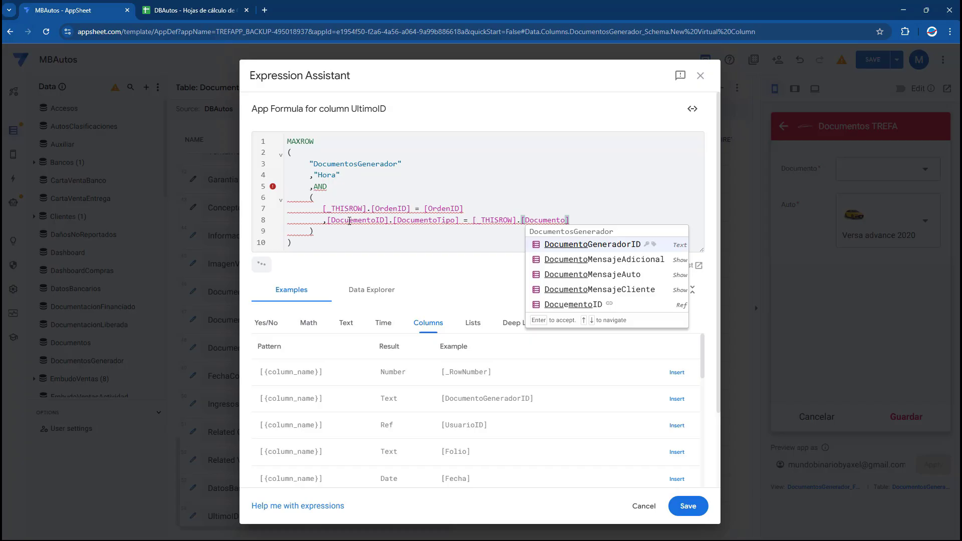
key(BackSpace)
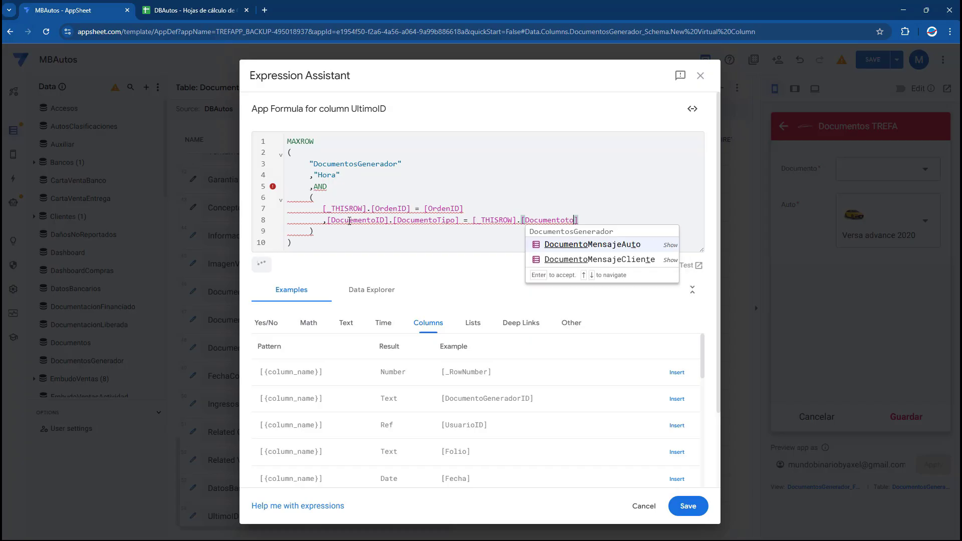
text(oID)
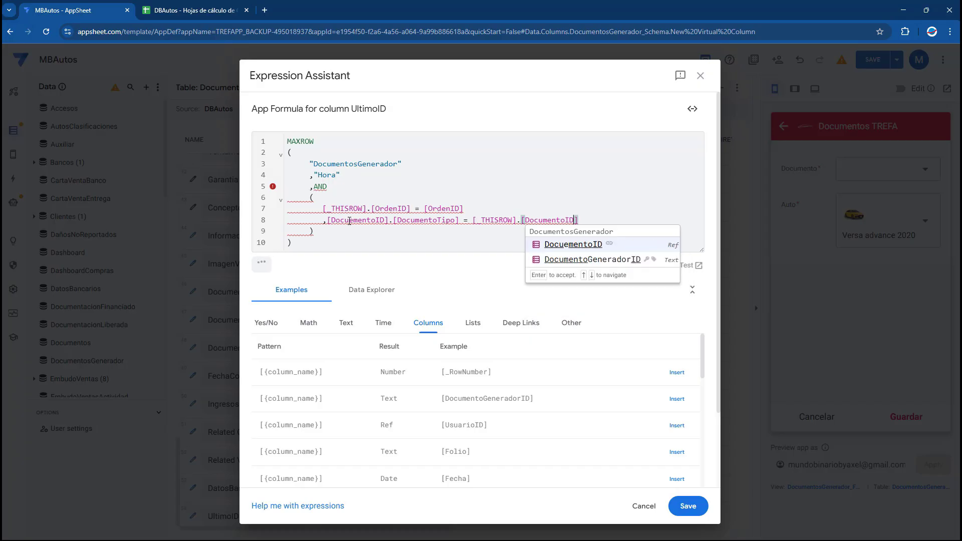
key(Return)
- Complete the second AND condition by dereferencing the current row's document with .[DocumentoTipo]
text(.[Docu)
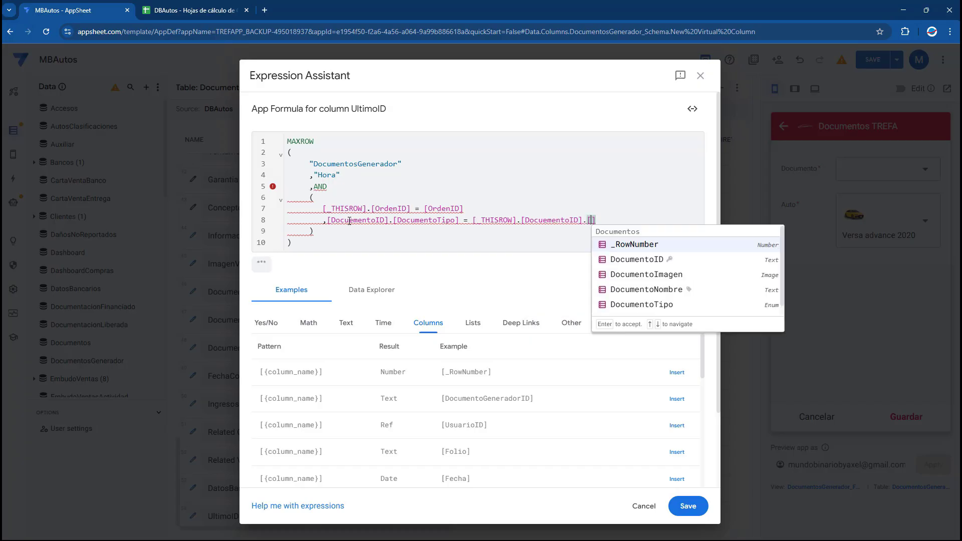
key(Down)
key(Down)
key(Down)
key(Return)
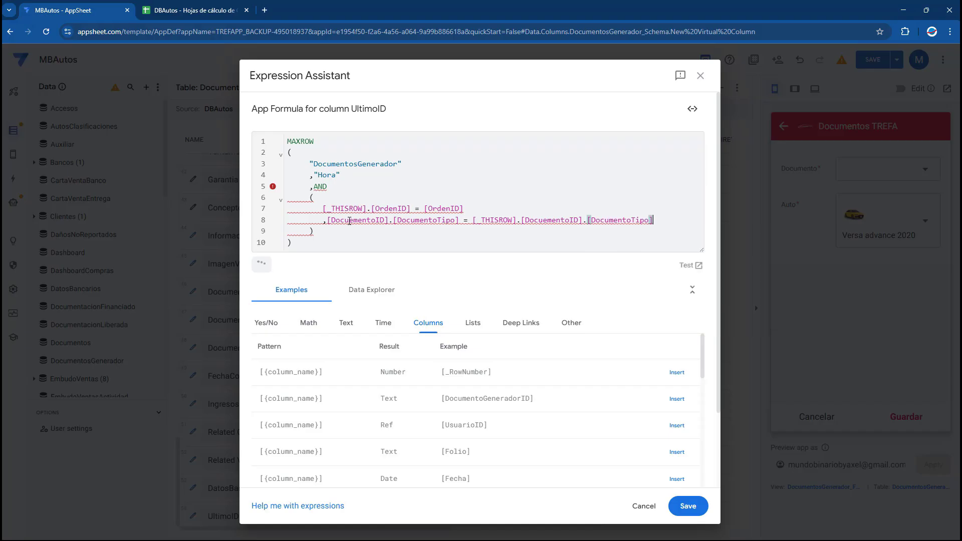
- Examine the DocuementoID of the saved record in DBAutos and how the Documentos sheet assigns a DocumentoTipo to each document
click(188, 9)
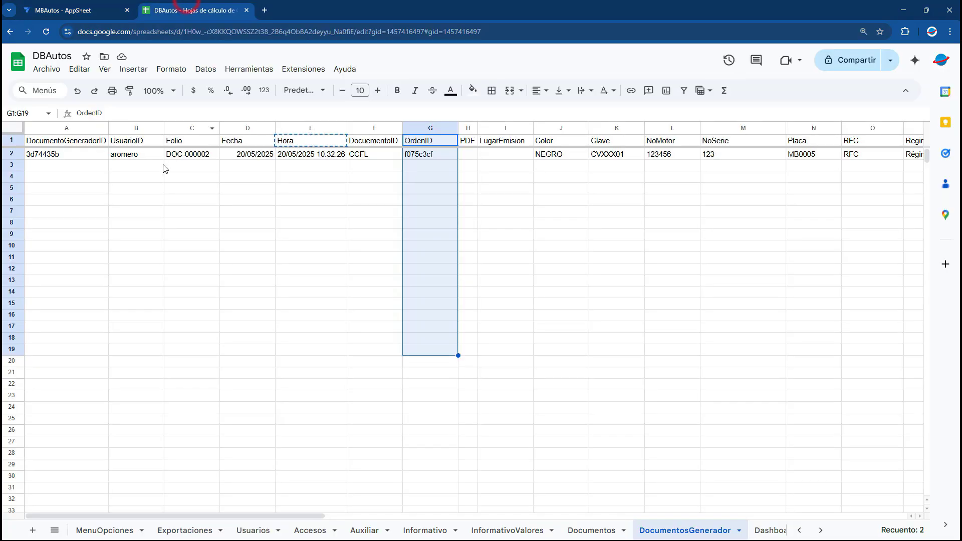
click(354, 157)
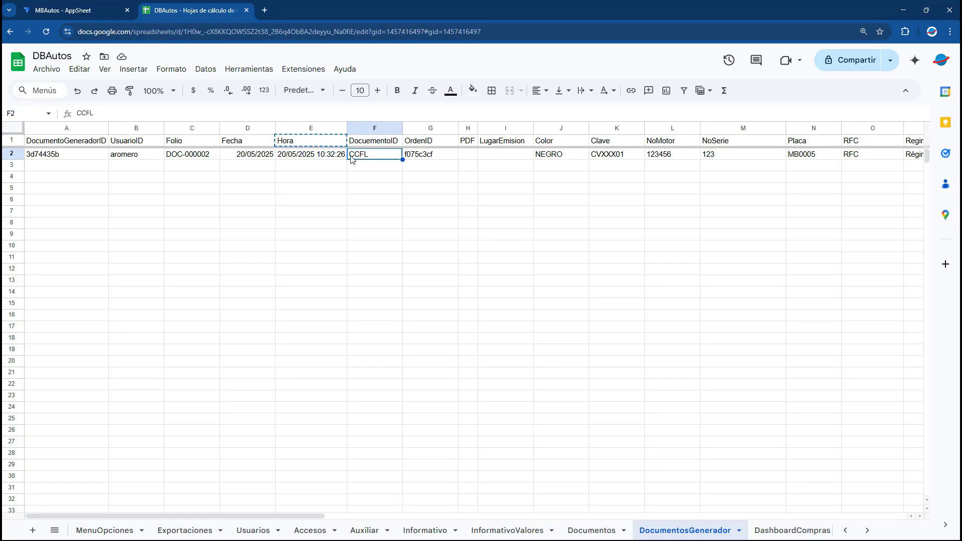
click(590, 531)
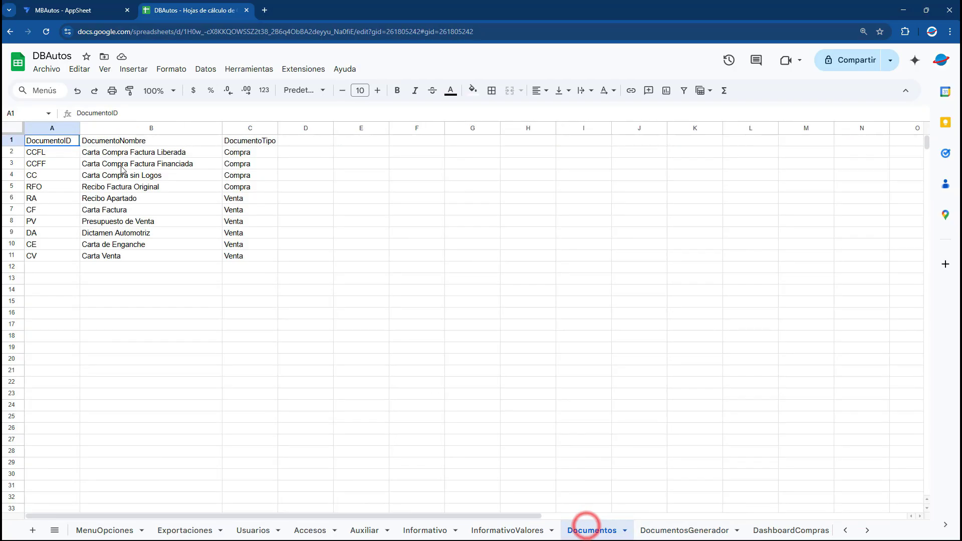
drag(39, 153, 238, 156)
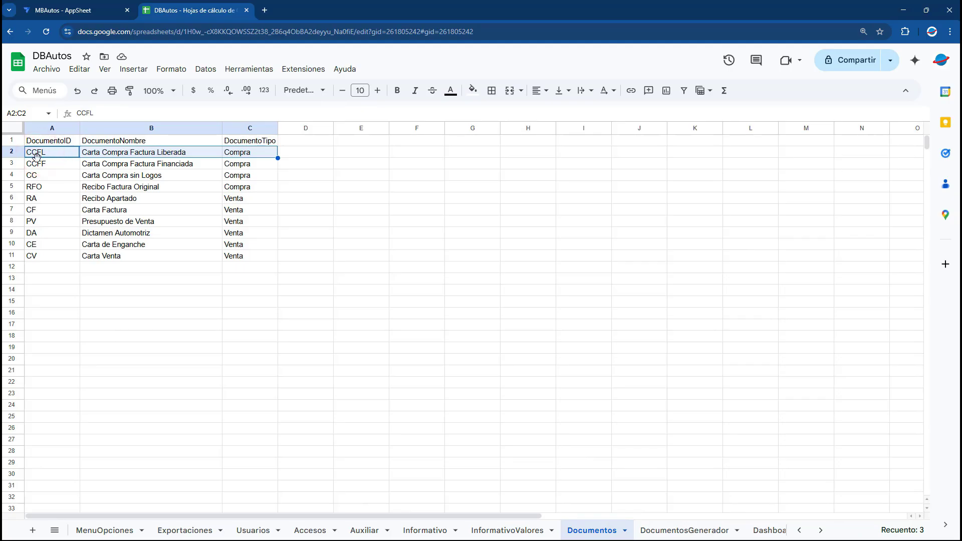
drag(53, 154, 236, 257)
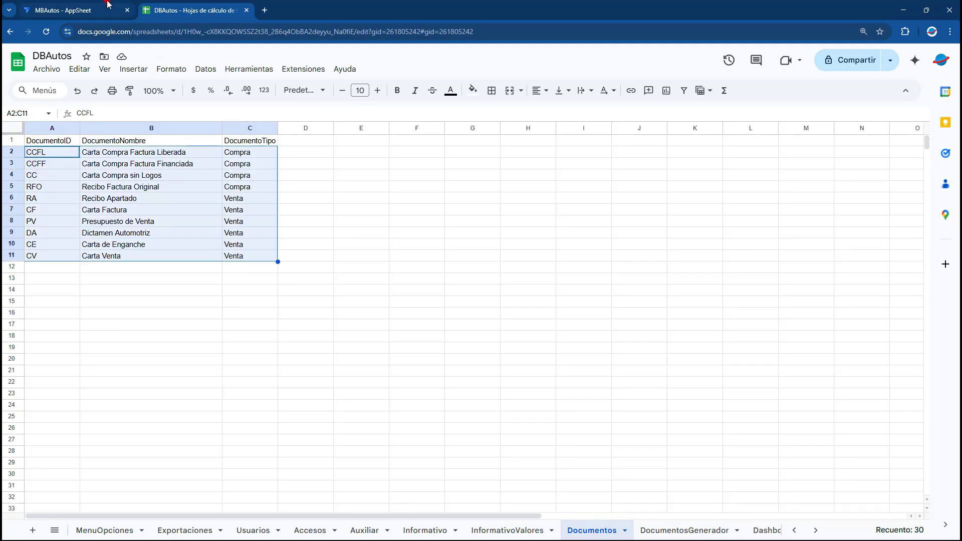
click(107, 8)
- Save the MAXROW formula and close the UltimoID column settings
key(ctrl+a)
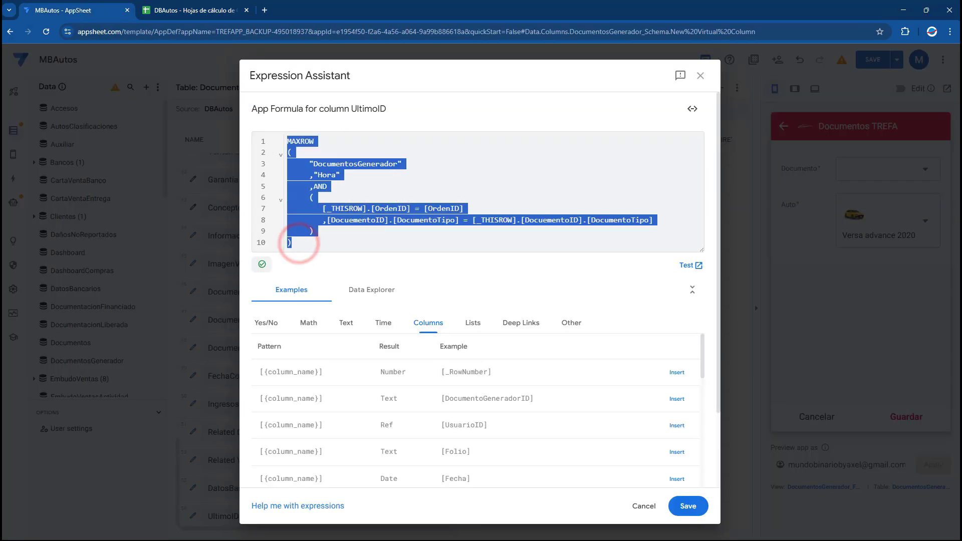
click(689, 506)
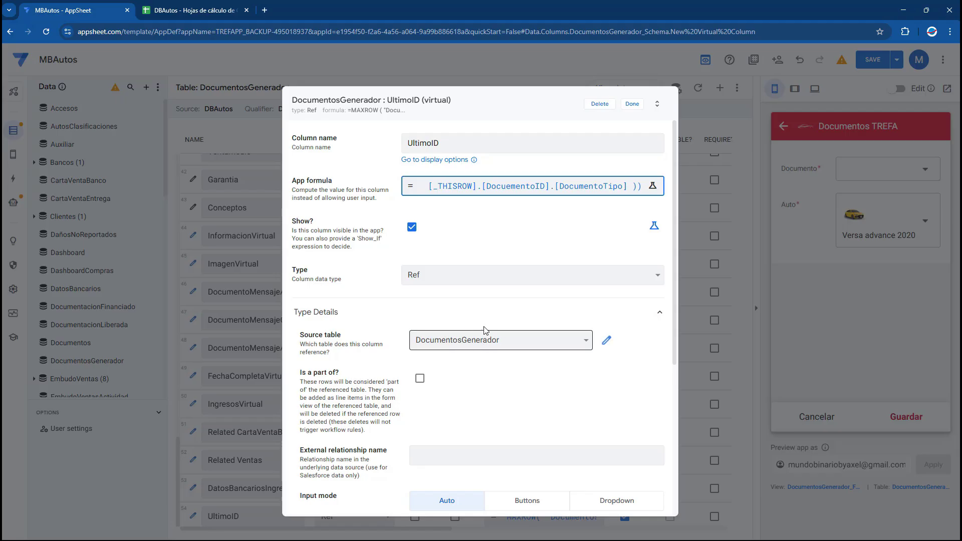
click(632, 105)
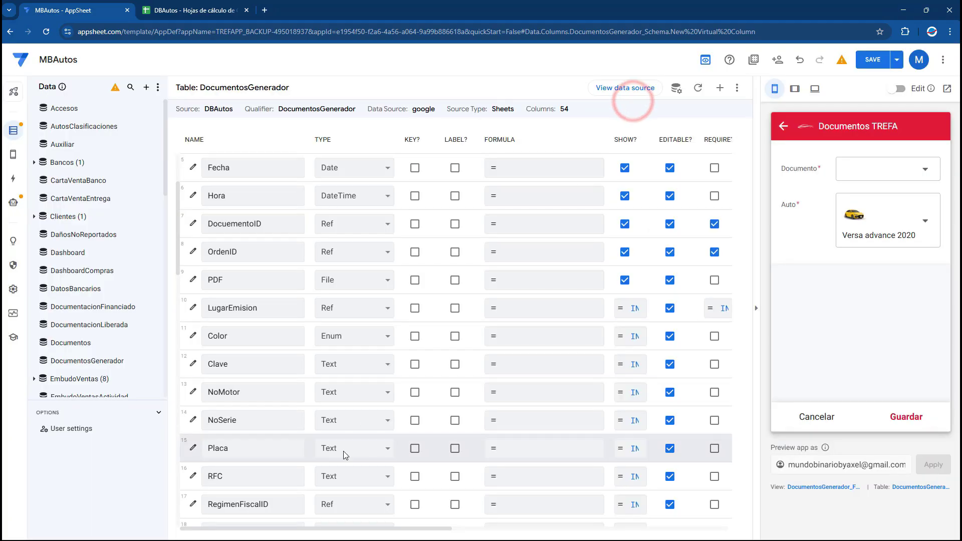
- Add UltimoID to the manual column order of the DocumentosGenerador_Form view and save the app
scroll(344, 461, down, 10)
scroll(344, 481, down, 10)
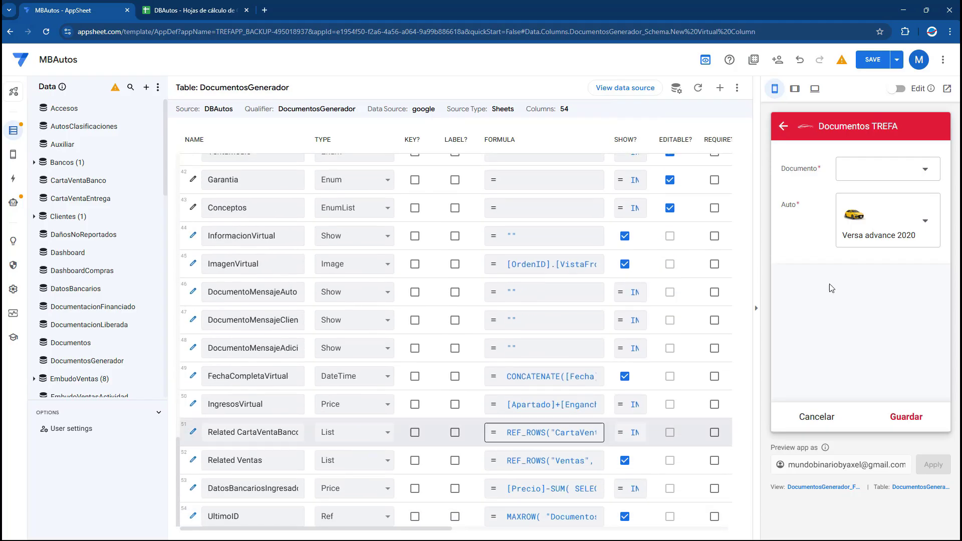
click(804, 491)
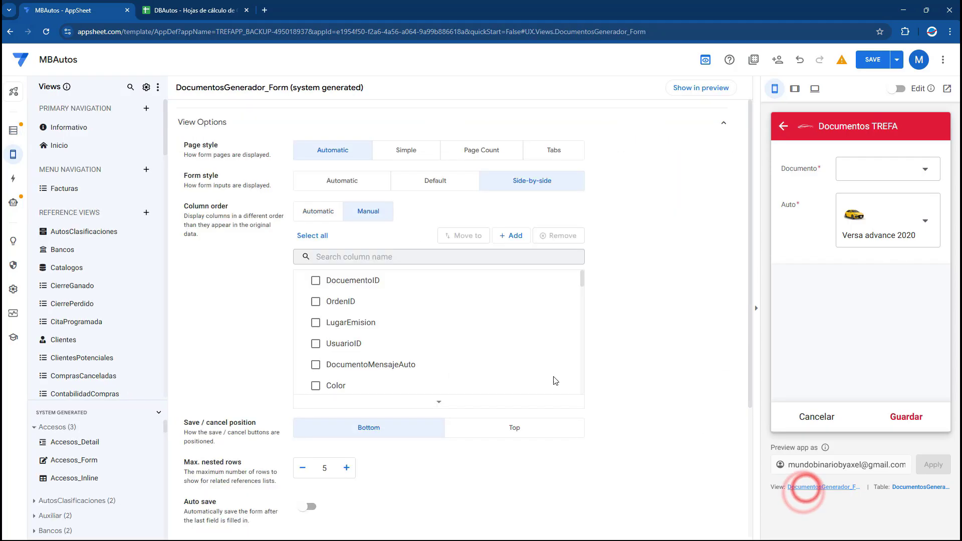
click(506, 232)
click(538, 480)
click(600, 502)
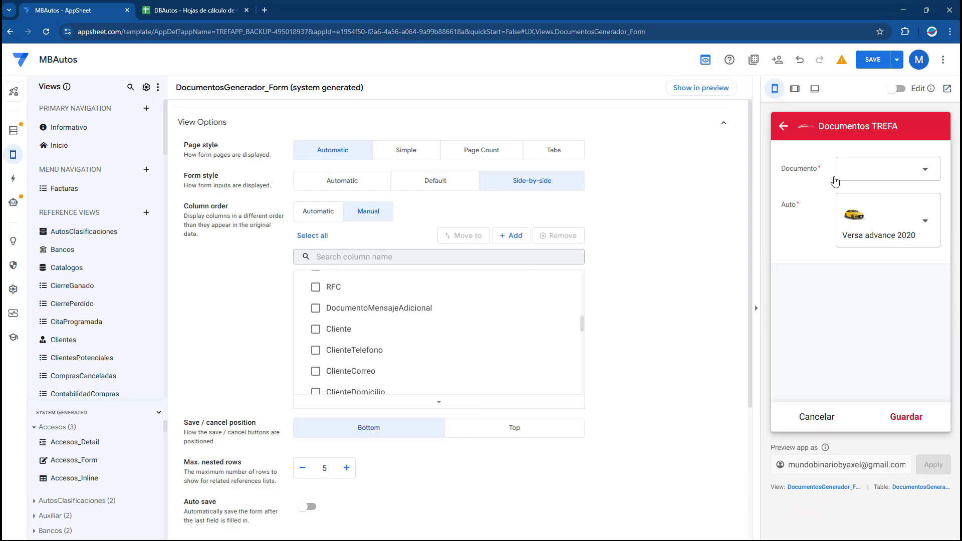
click(869, 60)
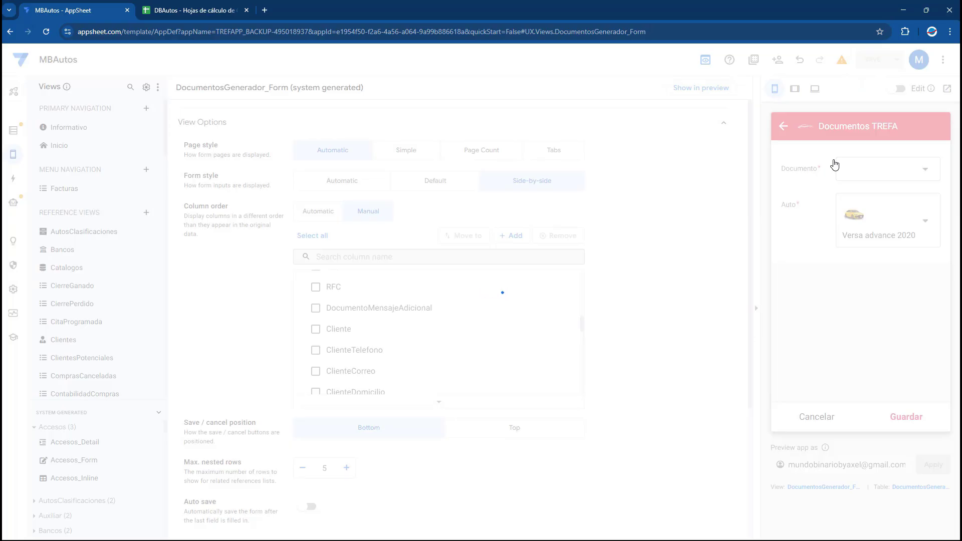
- Review the saved record's vehicle data from Color to RFC in the DocumentosGenerador sheet of DBAutos
click(153, 7)
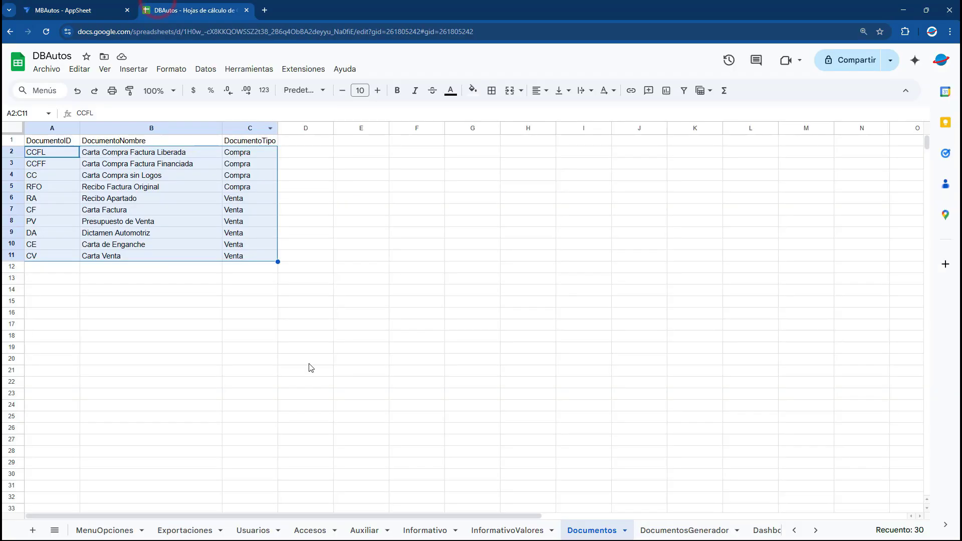
click(683, 529)
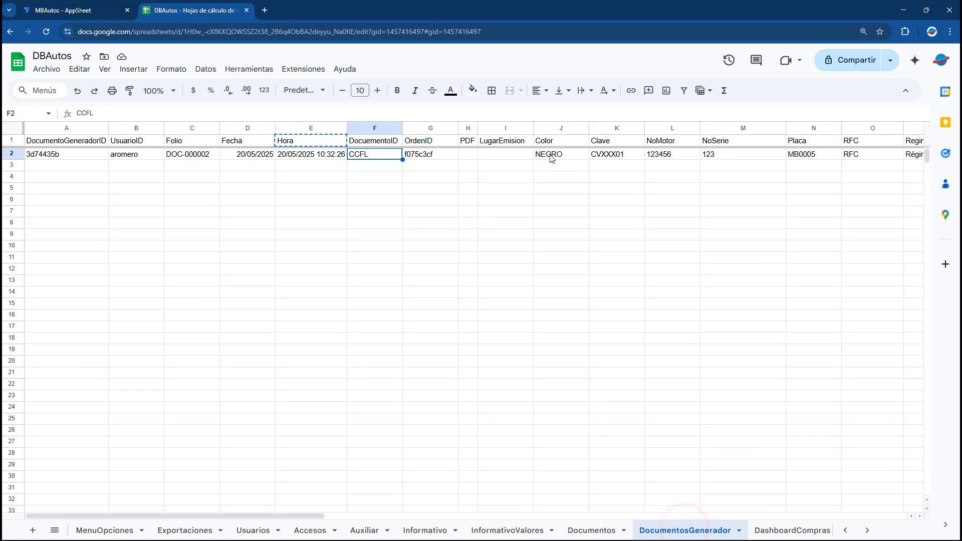
drag(553, 155, 697, 155)
click(91, 7)
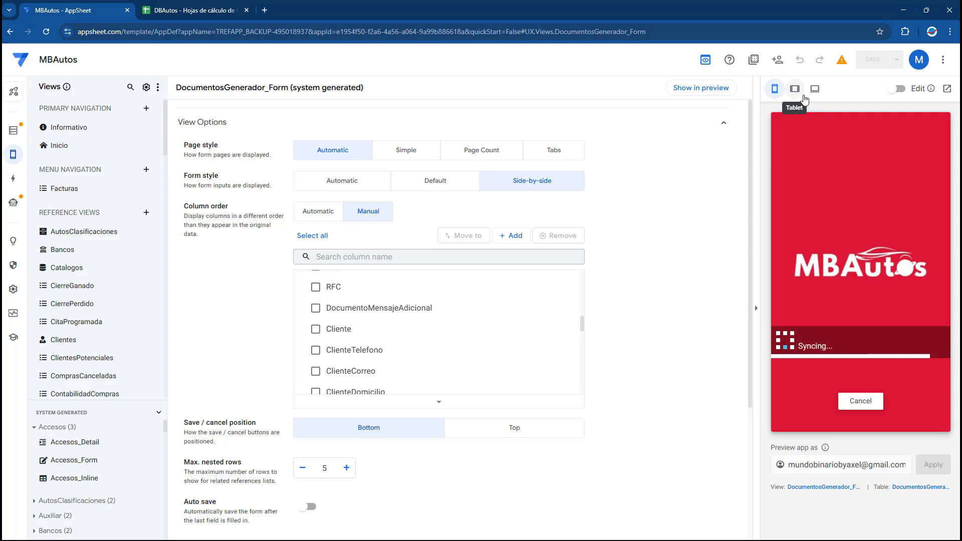
- Choose Carta Compra Factura Liberada as the document in the preview form and inspect the form's UltimoID field
click(847, 169)
click(842, 185)
scroll(822, 300, down, 10)
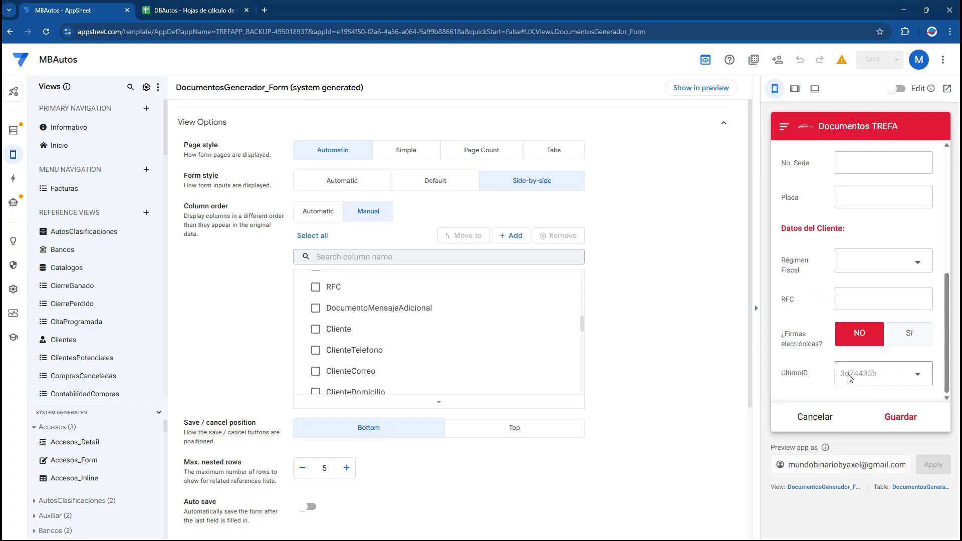
scroll(875, 233, up, 10)
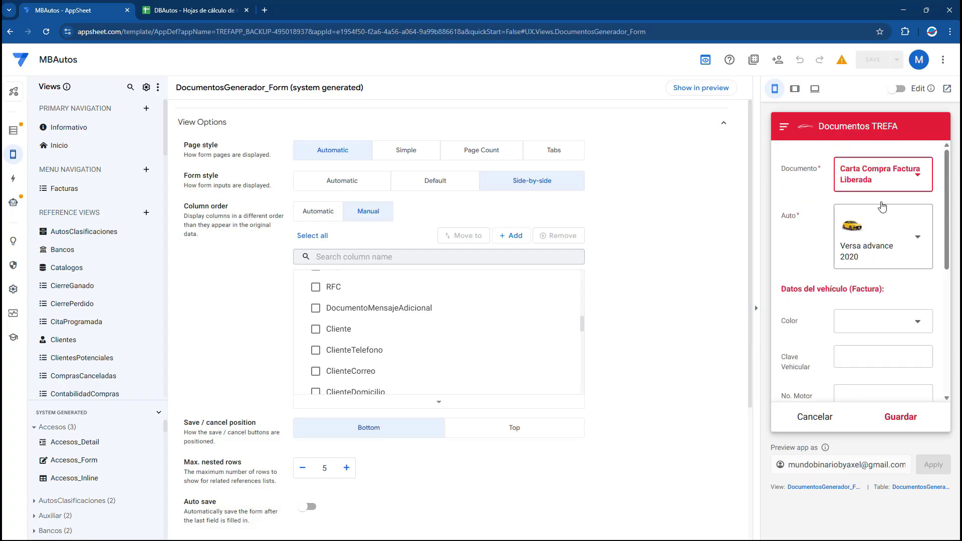
scroll(842, 295, down, 10)
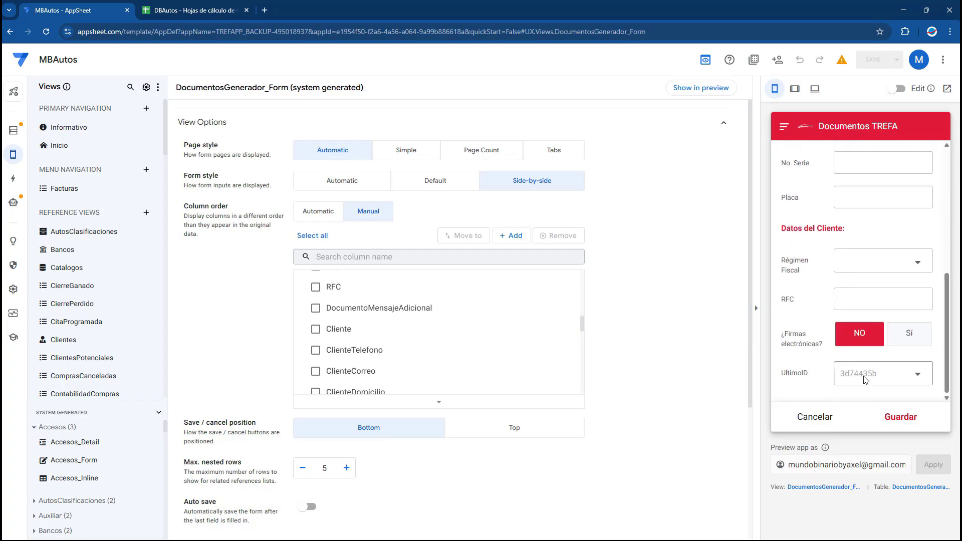
- Compare the form's UltimoID with the record's DocumentoGeneradorID in the DBAutos spreadsheet
click(242, 5)
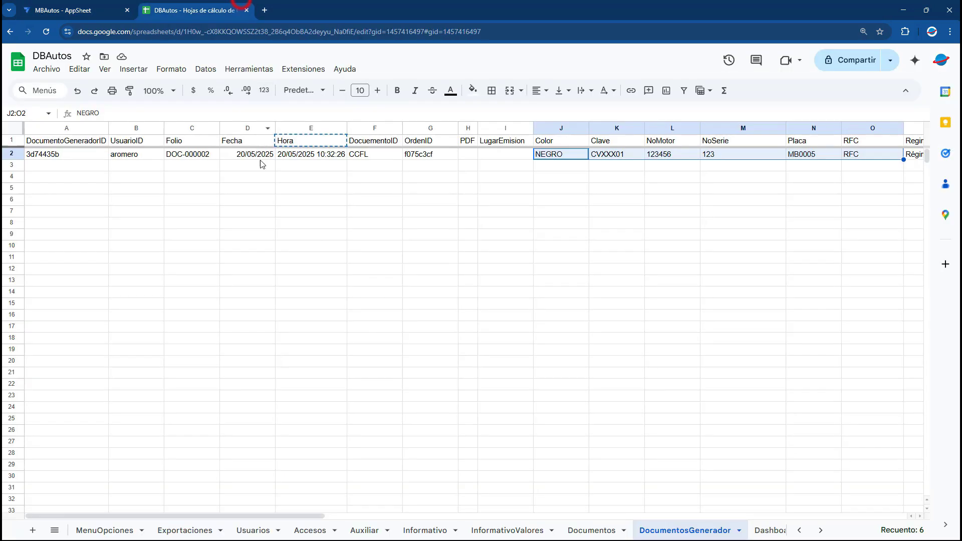
click(66, 160)
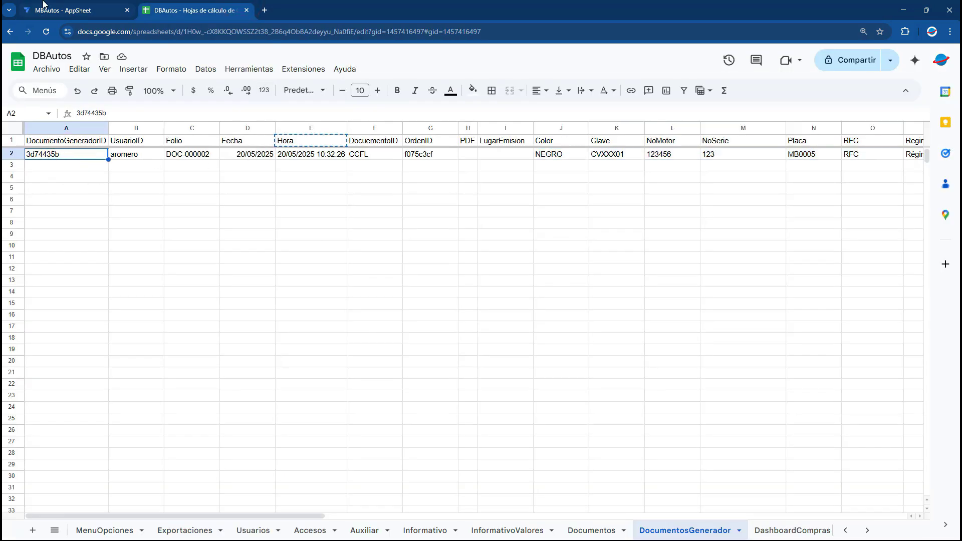
click(60, 7)
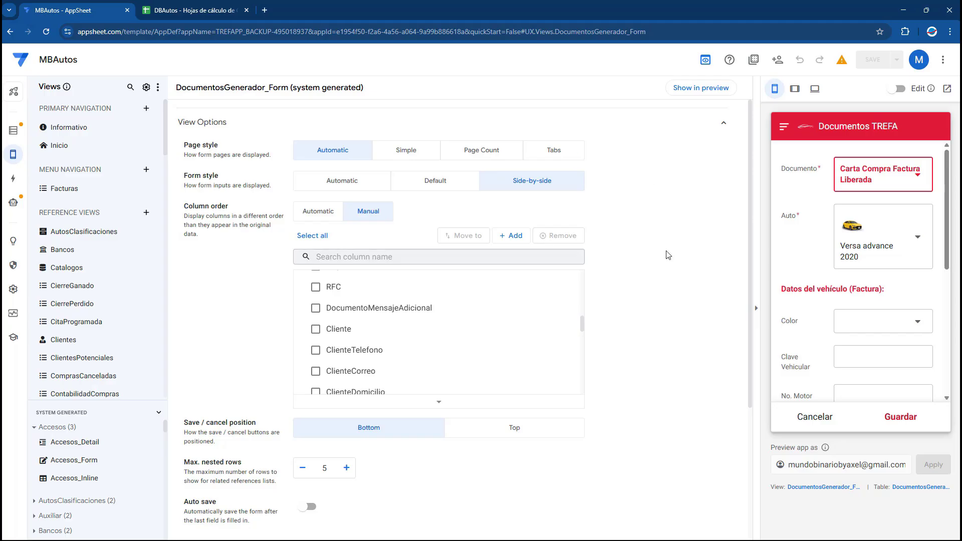
- Open the DocumentosGenerador table's column settings and check the Color column in the DBAutos spreadsheet
click(907, 486)
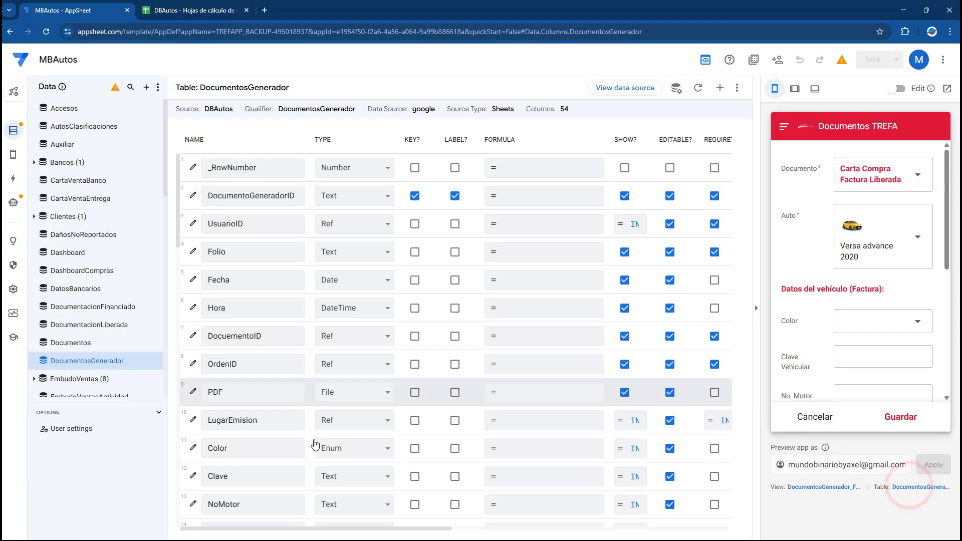
scroll(341, 532, right, 5)
scroll(333, 527, left, 5)
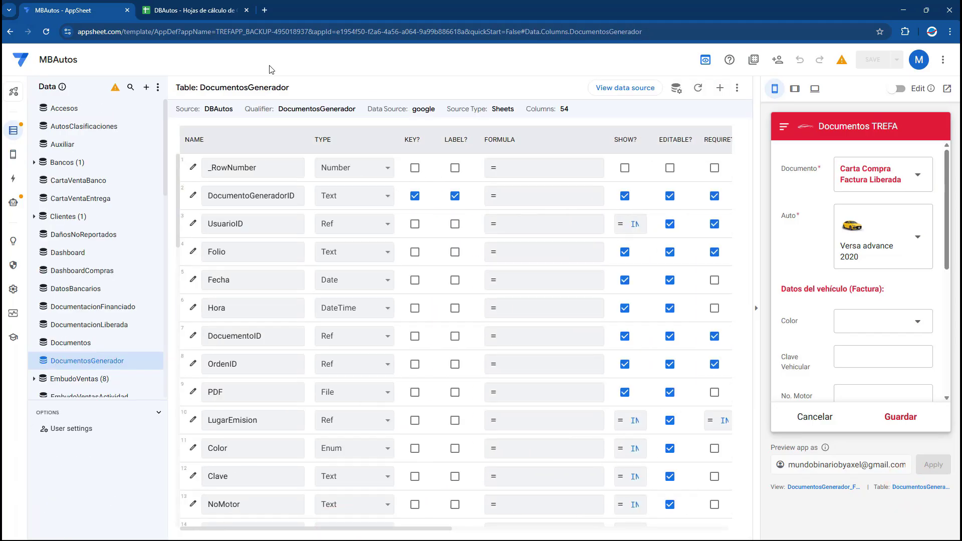
click(221, 8)
click(564, 142)
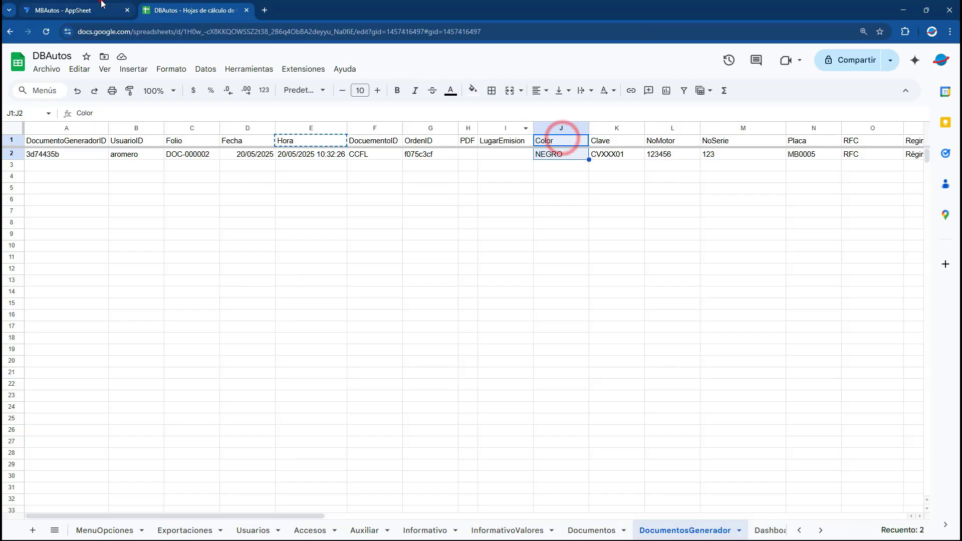
- In AppSheet, set the Color column's initial value to [UltimoID].[Color] and copy the formula for reuse
click(100, 10)
scroll(230, 343, down, 4)
click(224, 249)
drag(285, 527, 452, 528)
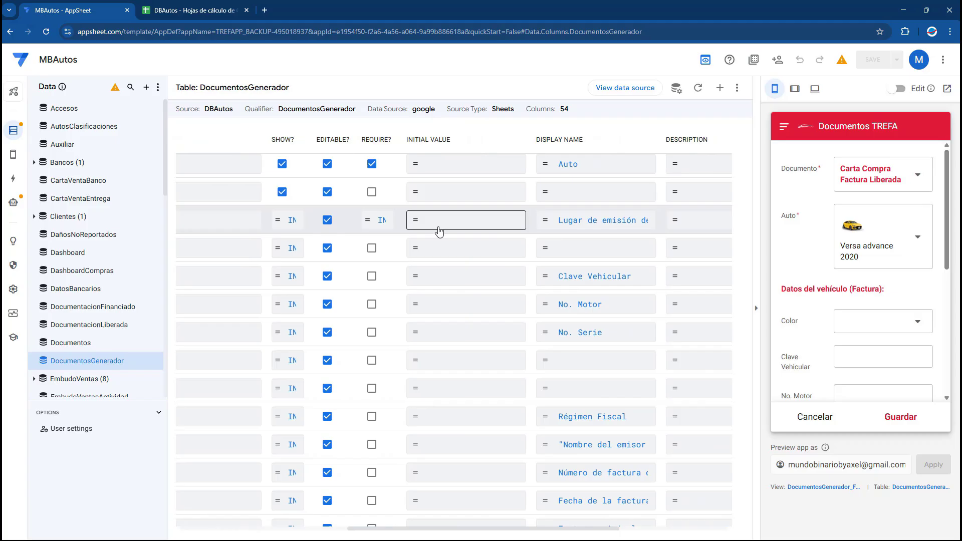
click(440, 248)
drag(380, 108, 406, 109)
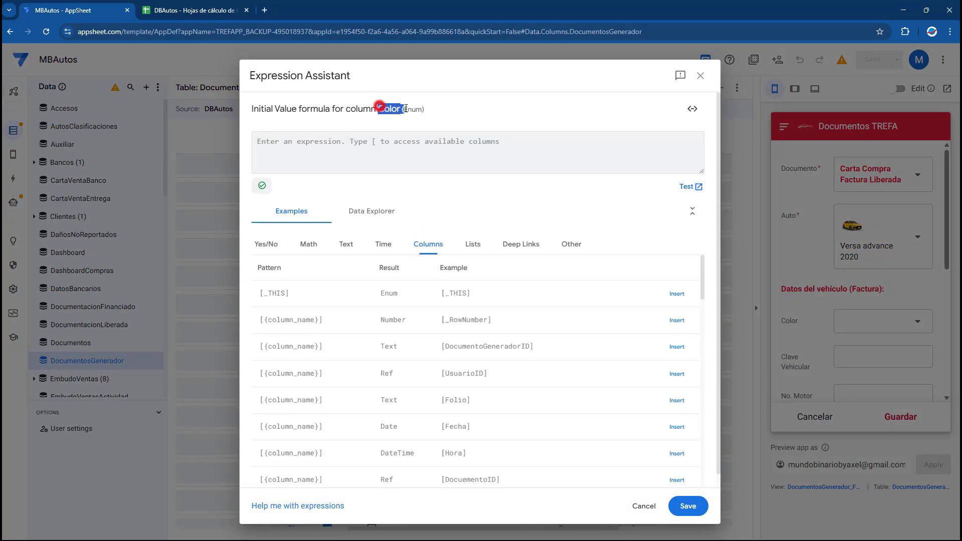
click(359, 142)
text([)
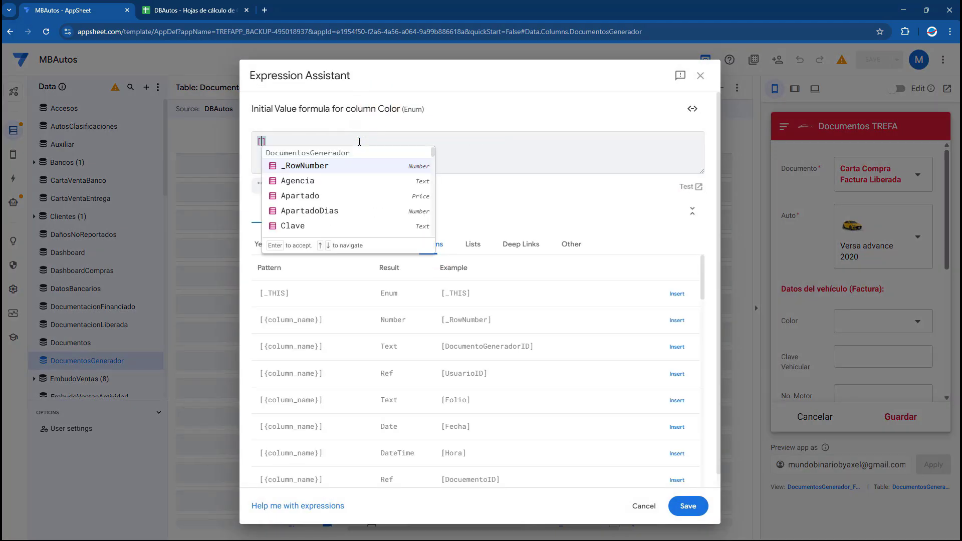
text(Ult)
key(Return)
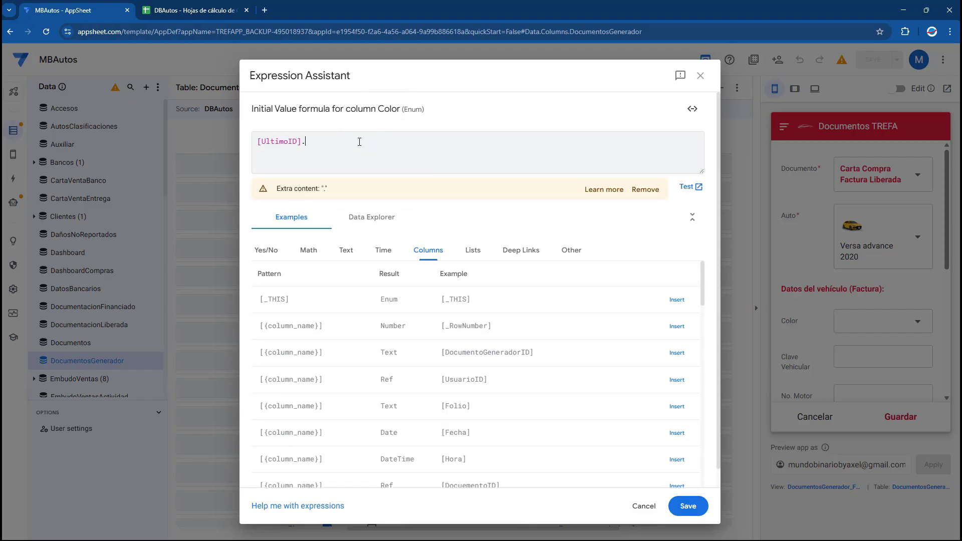
text(.[)
text(Cp)
text(lor)
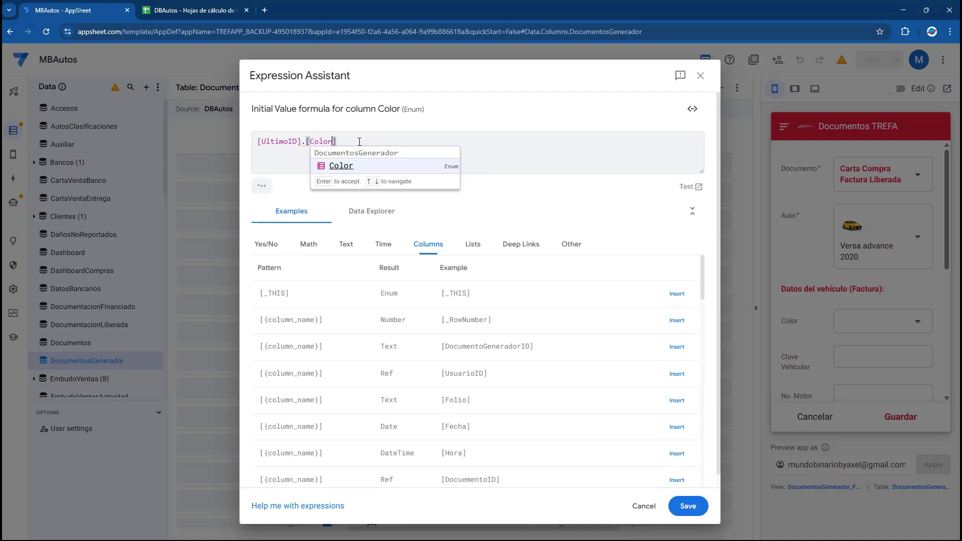
click(339, 165)
triple_click(346, 142)
key(ctrl+c)
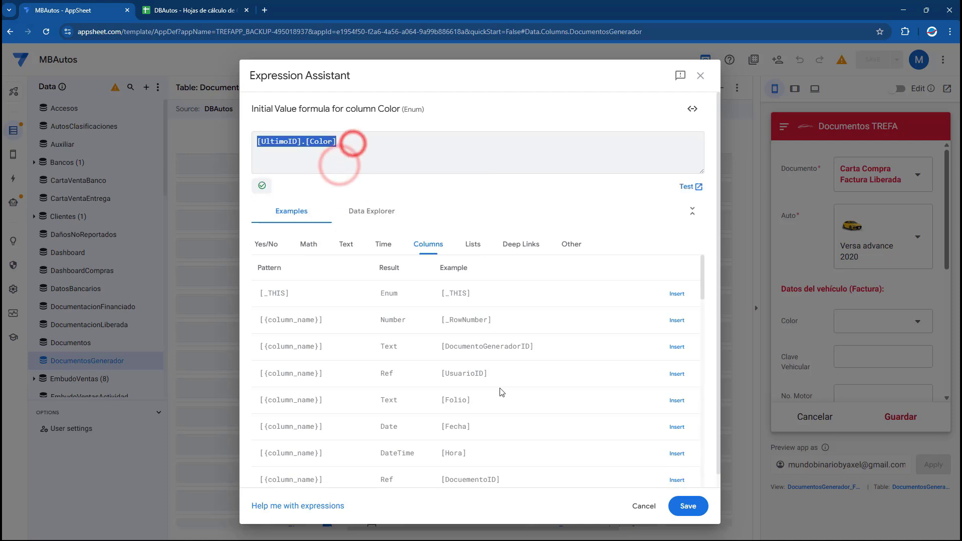
click(685, 505)
- Set the Clave column's initial value to [UltimoID].[Clave], adapting the copied formula
click(468, 275)
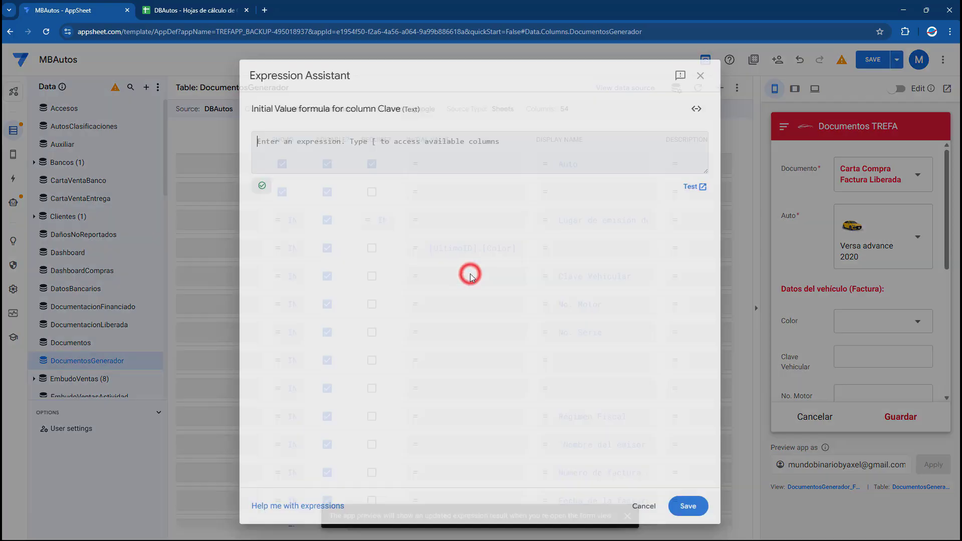
key(ctrl+v)
double_click(322, 143)
text(Cla)
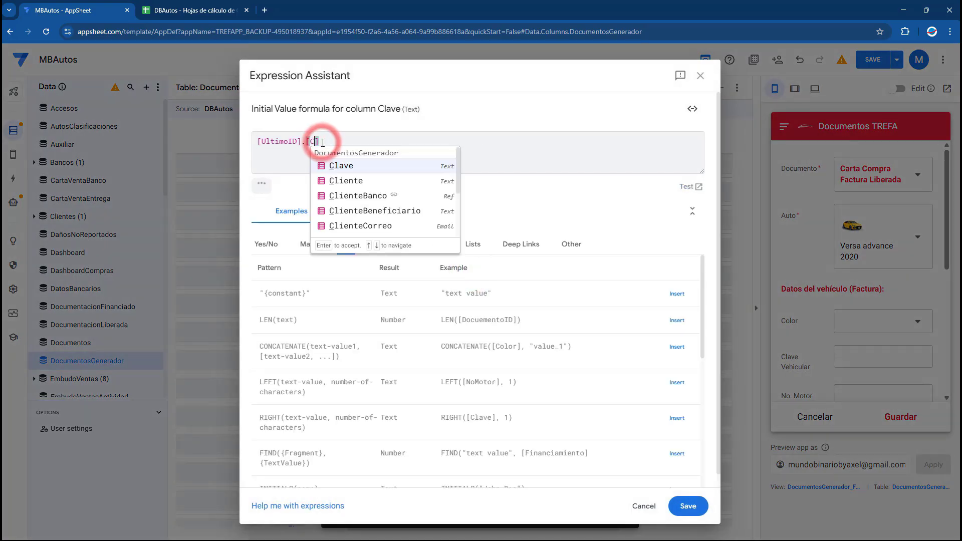
text(ve)
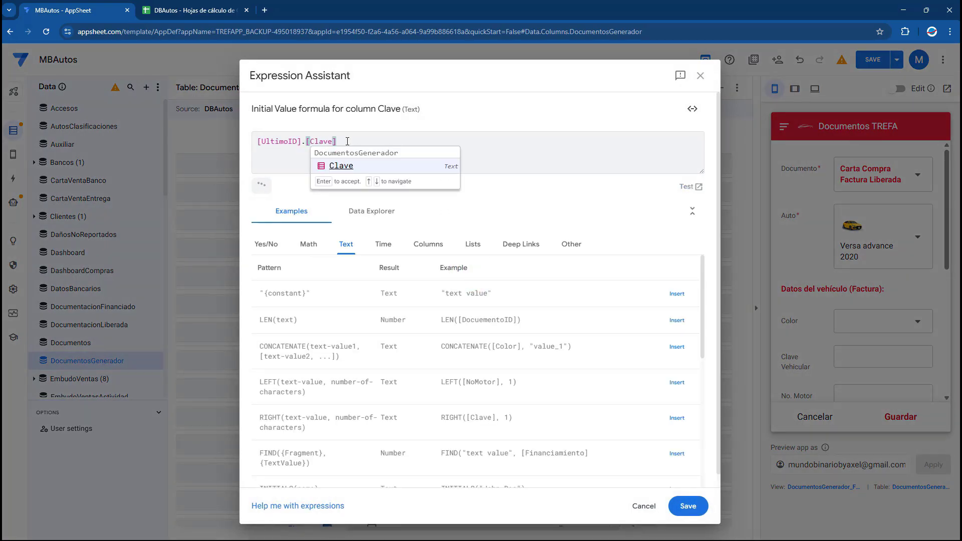
triple_click(347, 142)
click(688, 506)
- Set the NoMotor column's initial value to [UltimoID].[NoMotor], without a trailing space in the column name
click(463, 304)
double_click(396, 109)
key(ctrl+c)
double_click(325, 141)
key(ctrl+v)
click(374, 142)
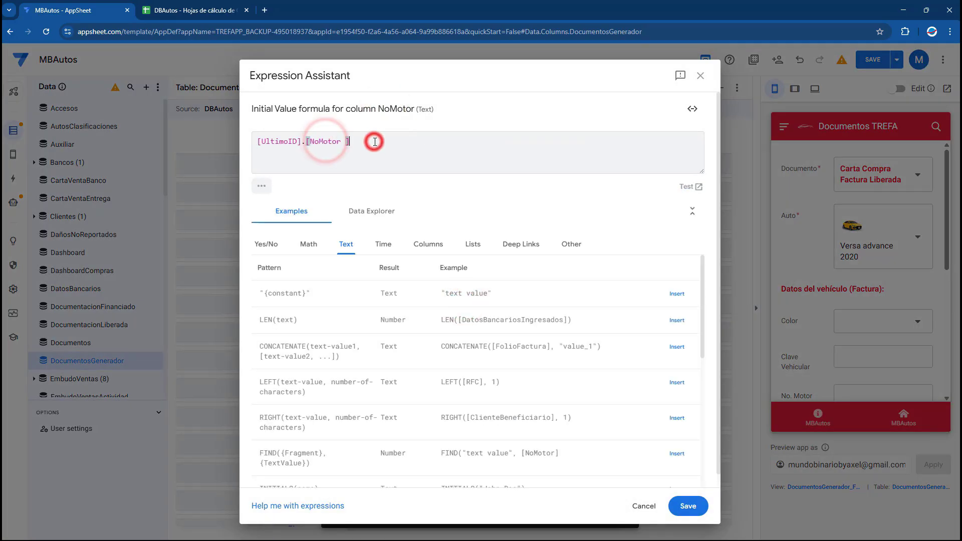
click(345, 140)
key(BackSpace)
drag(365, 140, 197, 143)
click(687, 506)
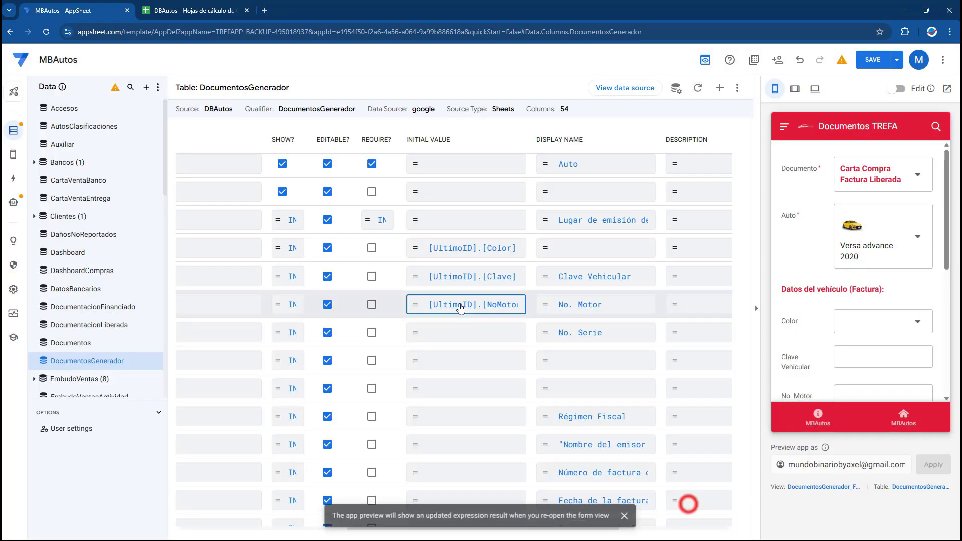
- Set the NoSerie column's initial value to [UltimoID].[NoSerie] and copy the formula for reuse
click(456, 326)
key(ctrl+v)
double_click(383, 108)
click(316, 140)
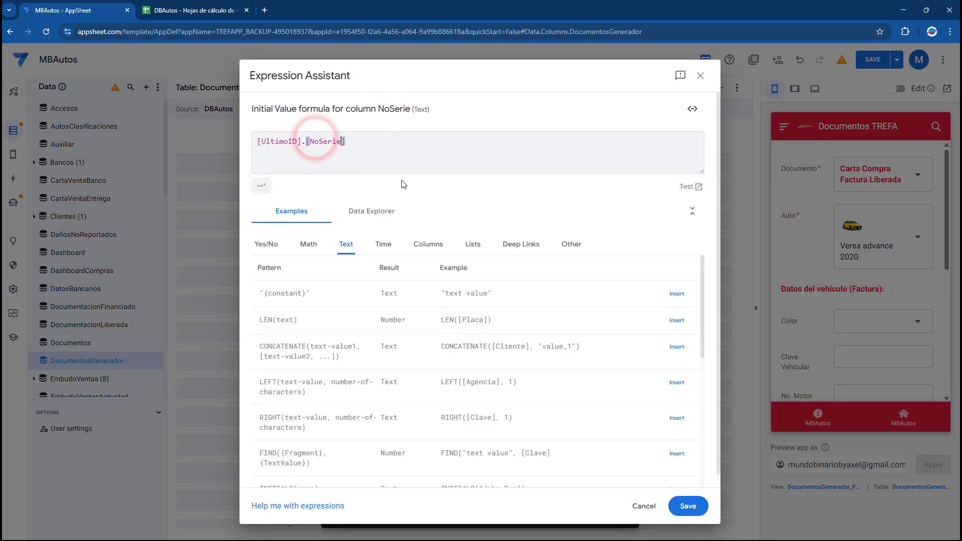
click(689, 507)
click(483, 331)
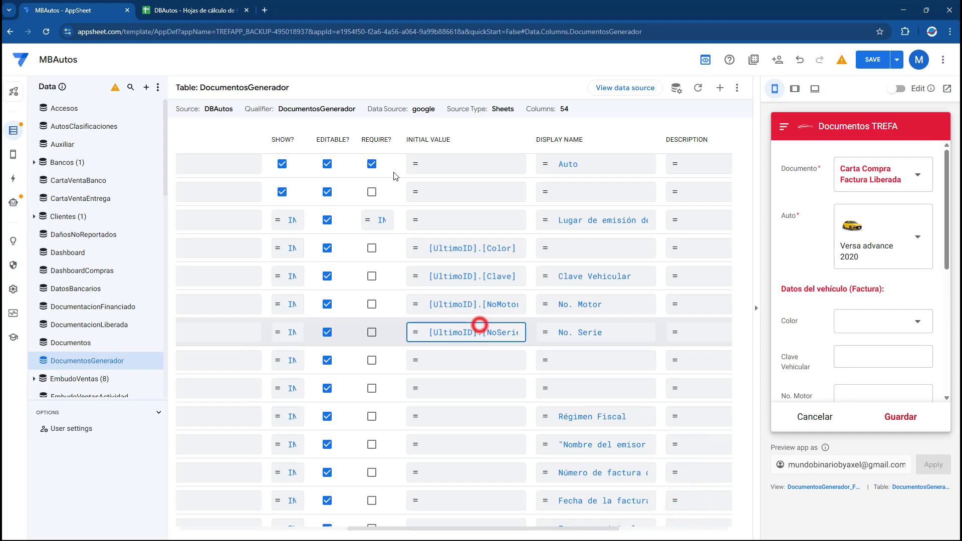
triple_click(375, 141)
click(697, 503)
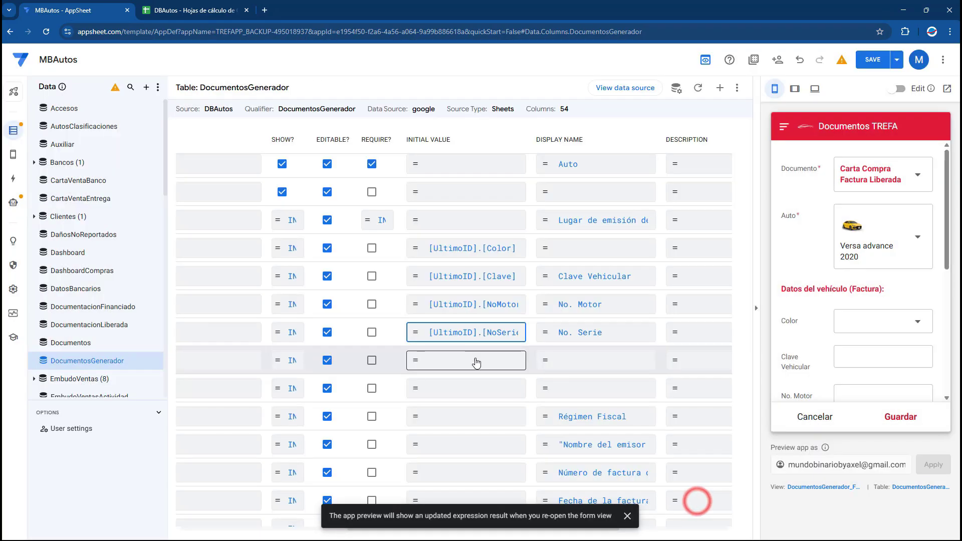
- Set the Placa column's initial value to [UltimoID].[Placa]
click(477, 359)
key(ctrl+v)
double_click(333, 141)
text(Placa)
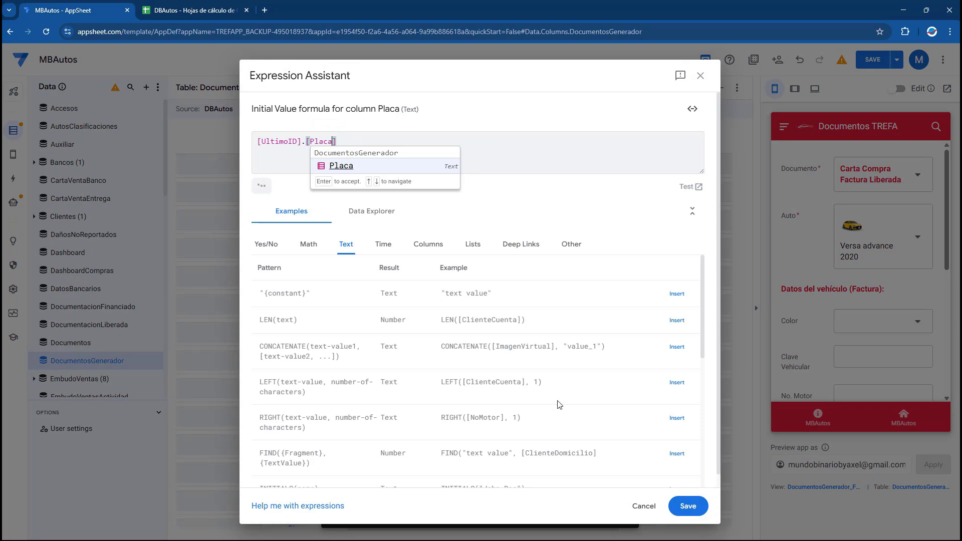
click(688, 506)
- Set the RFC column's initial value to [UltimoID].[RFC] and save the app
click(477, 386)
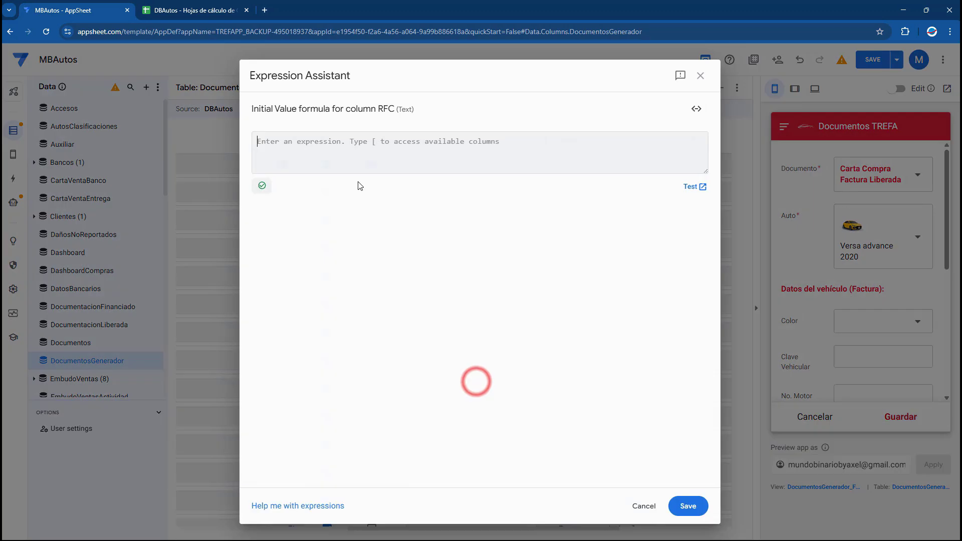
click(333, 145)
key(ctrl+v)
double_click(328, 143)
text(RFC)
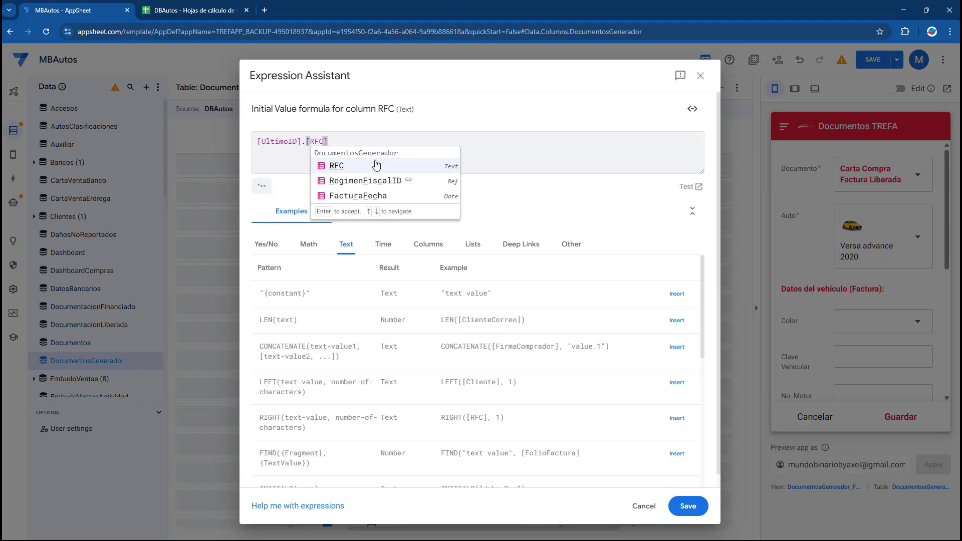
click(376, 166)
click(688, 506)
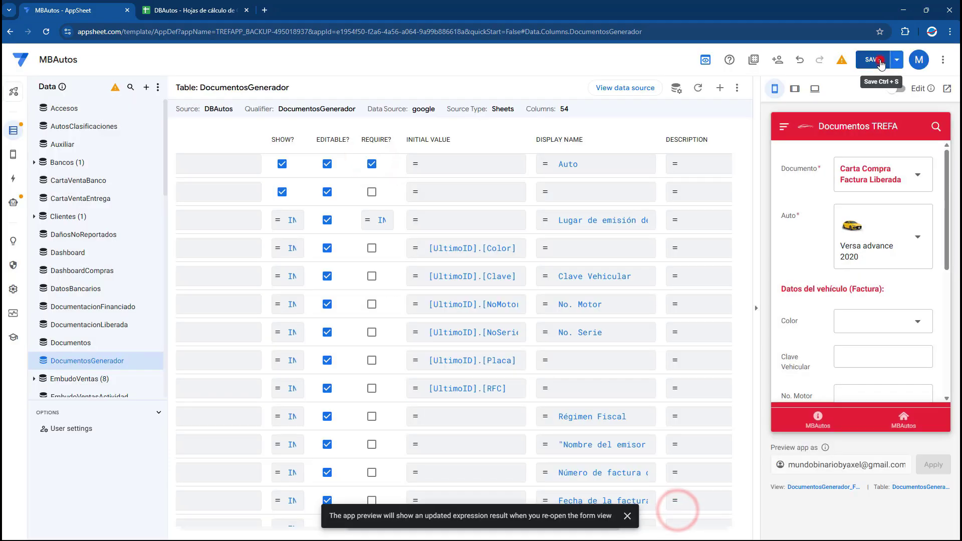
click(880, 60)
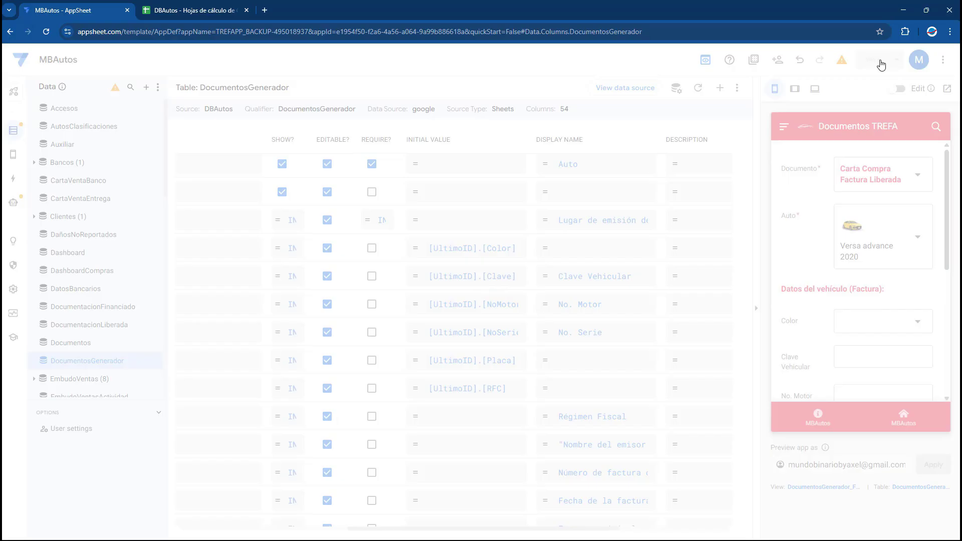
- Review the saved record's ID, Fecha and Hora in the DocumentosGenerador sheet of DBAutos
click(173, 5)
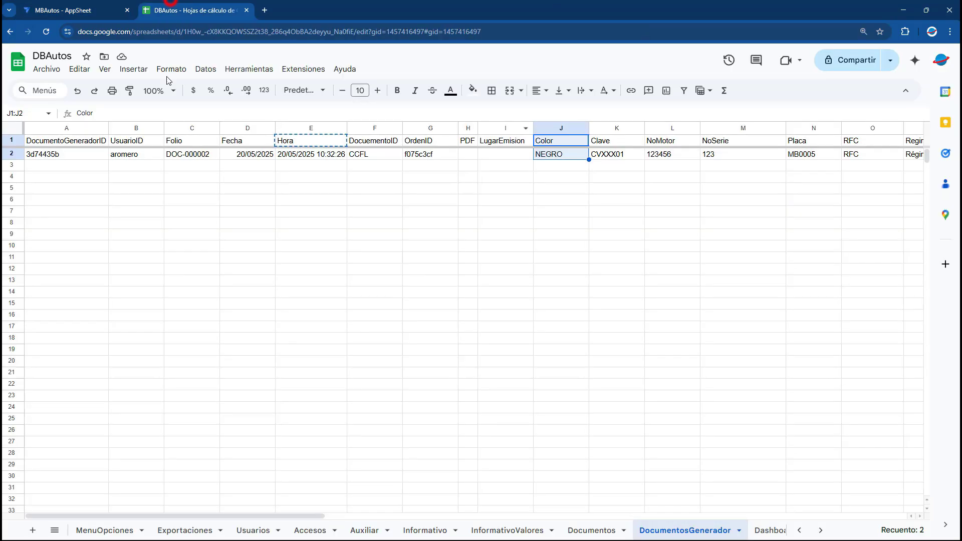
click(52, 155)
click(254, 155)
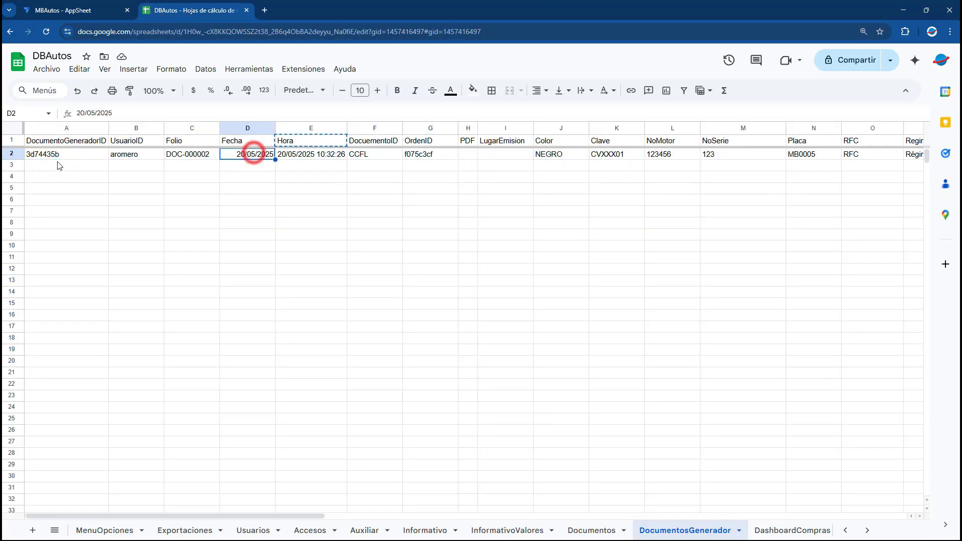
click(12, 164)
click(11, 175)
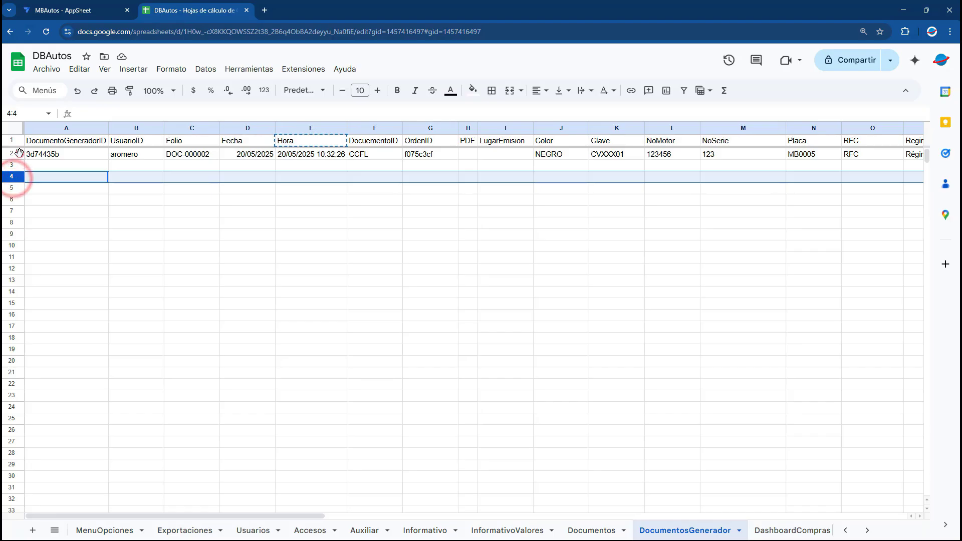
click(12, 154)
click(316, 155)
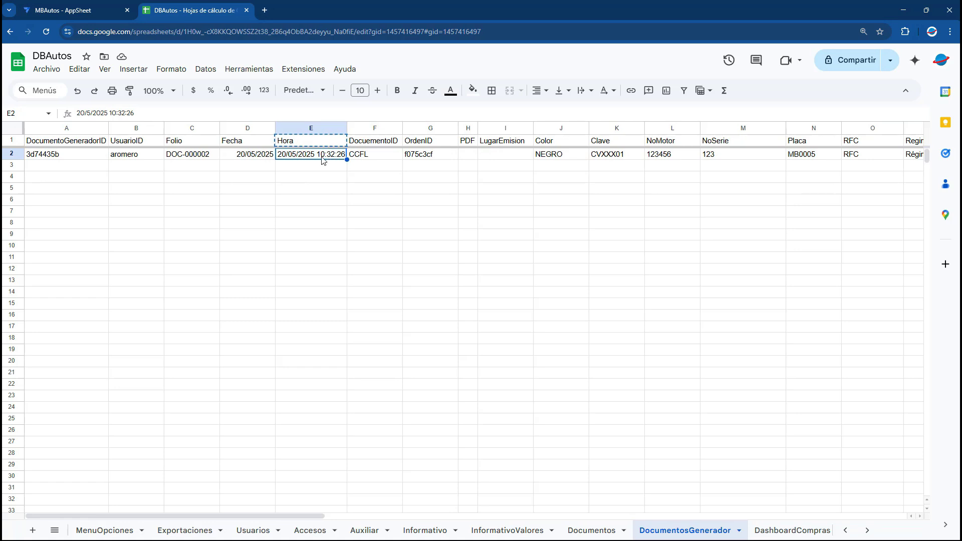
- In the AppSheet preview form, choose Carta Compra Factura Liberada, set No. Serie to 456, and save the document record
click(93, 10)
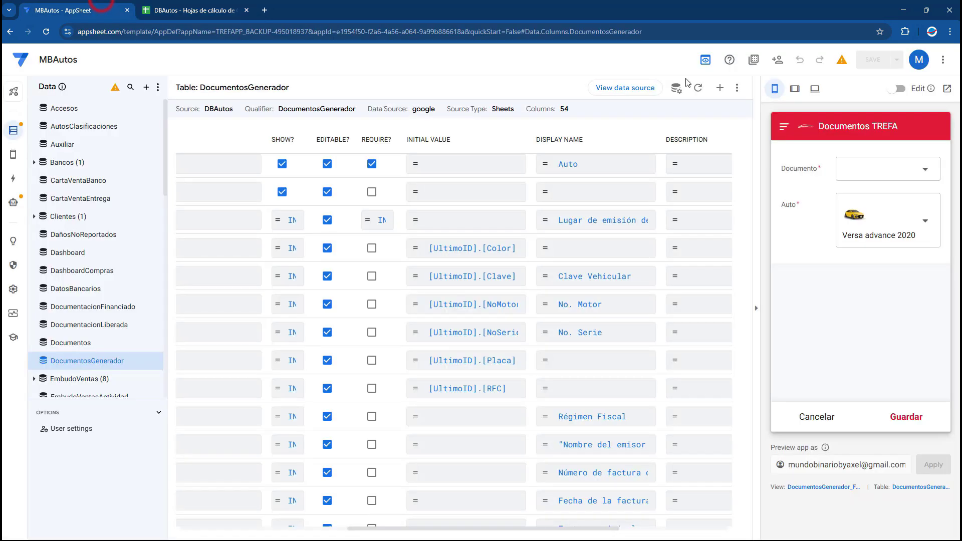
click(867, 176)
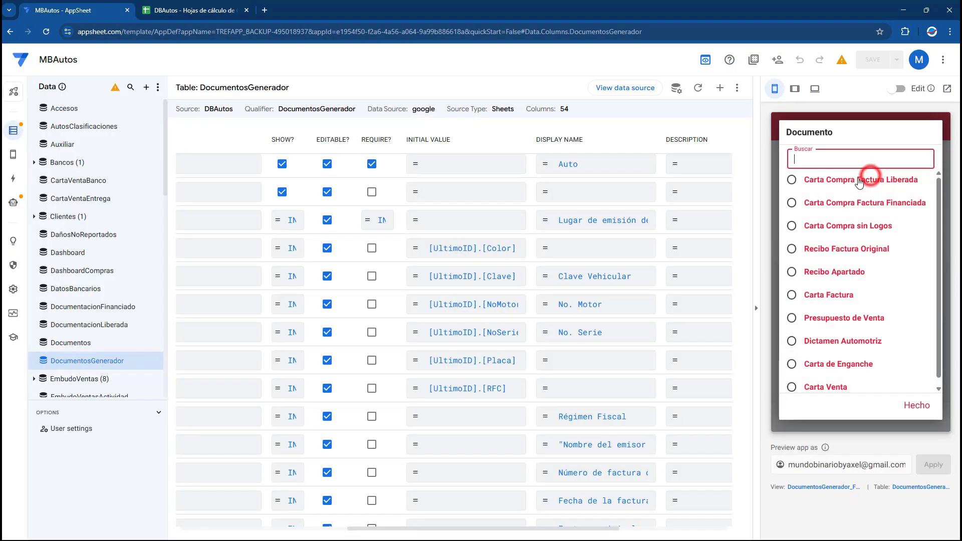
click(825, 189)
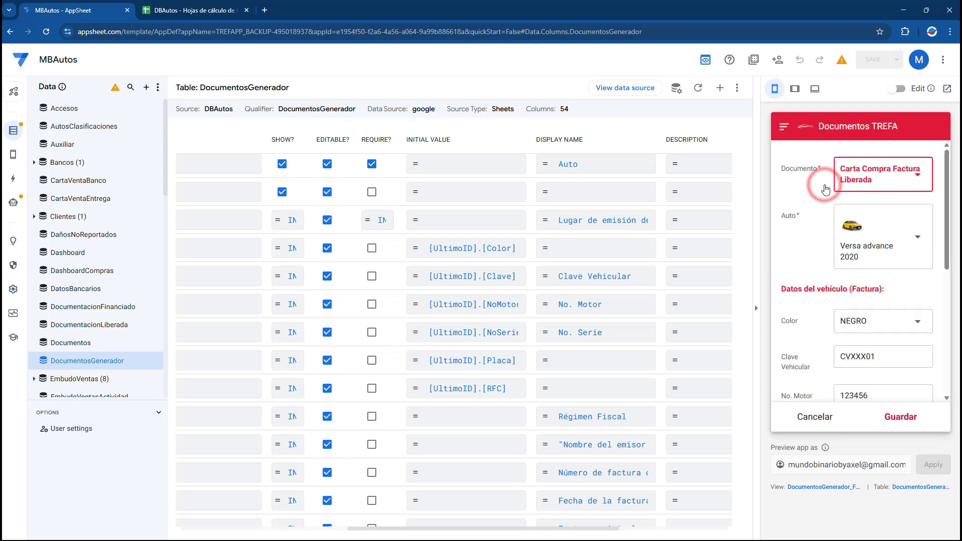
scroll(842, 328, down, 1)
click(864, 382)
click(884, 385)
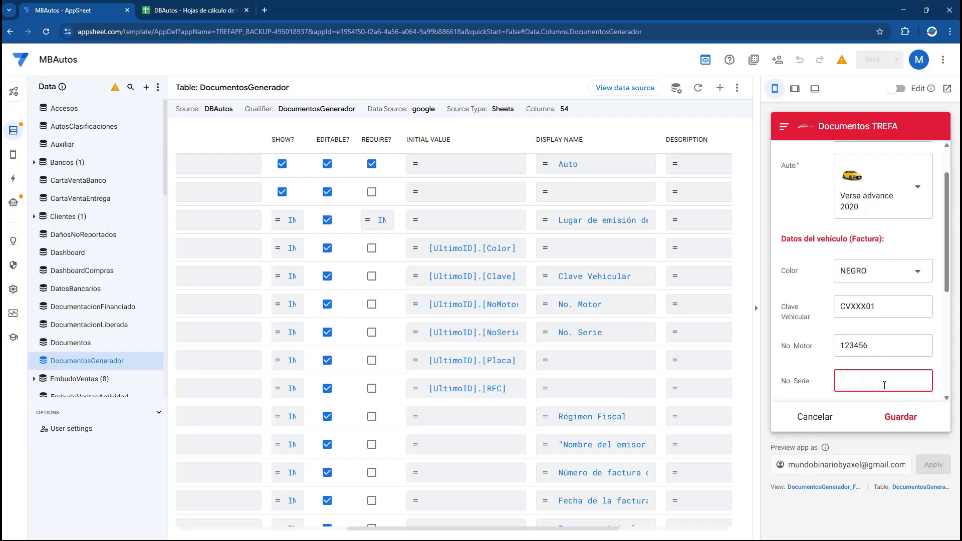
click(901, 417)
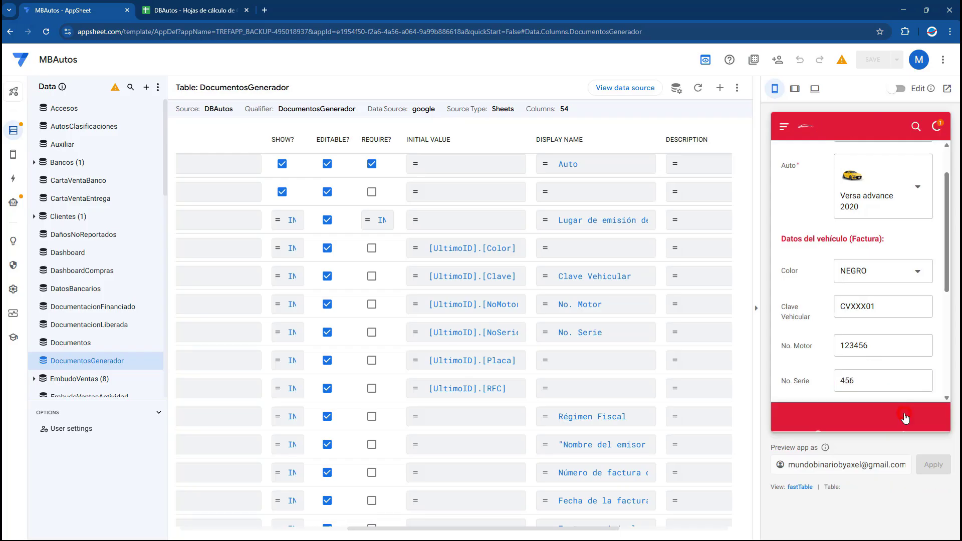
- Compare the new record's vehicle data and NoSerie with the previous row in DBAutos, and return to AppSheet
click(168, 9)
drag(467, 166, 832, 169)
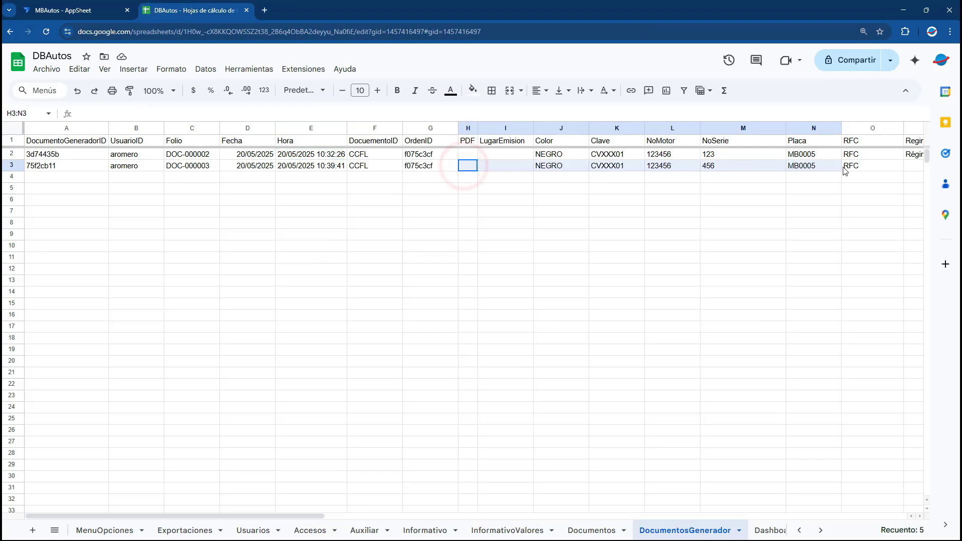
click(660, 158)
drag(724, 158, 727, 168)
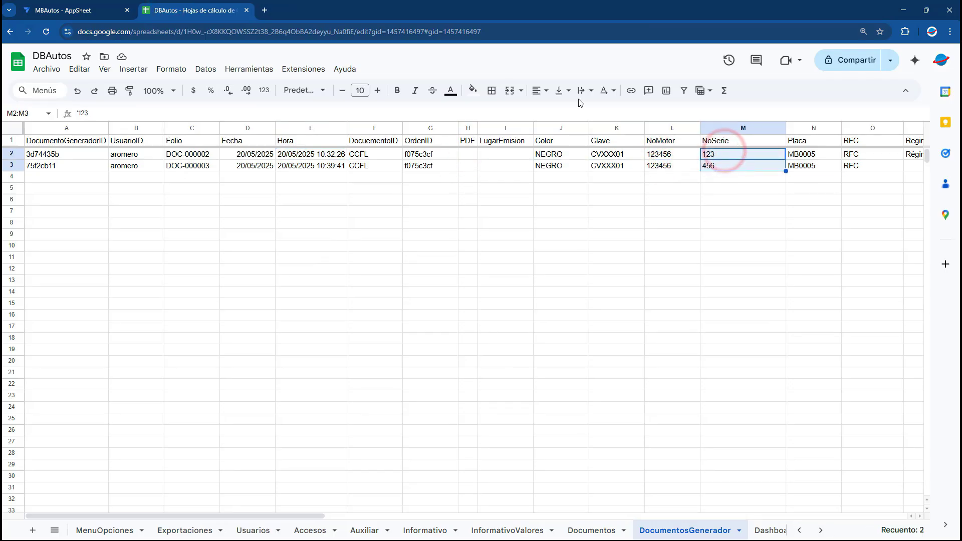
click(713, 167)
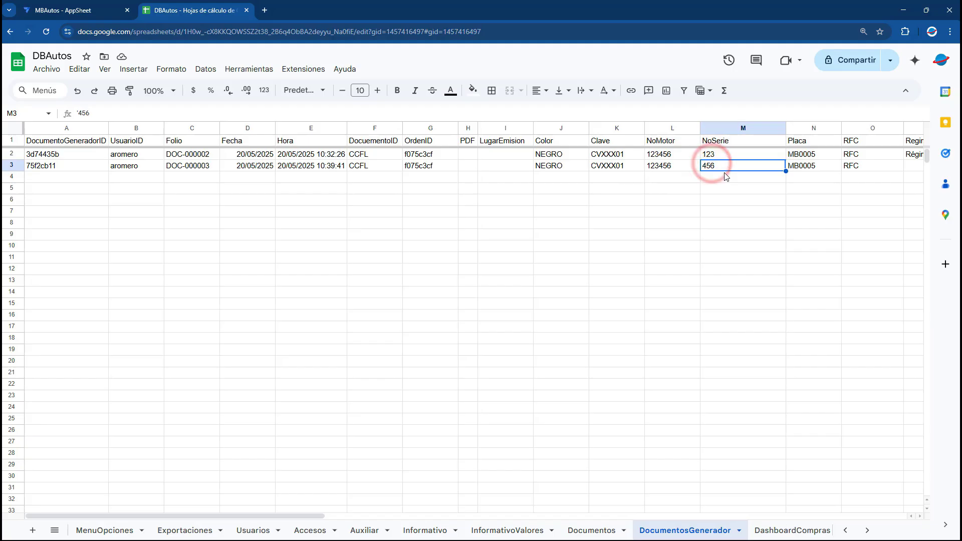
click(98, 5)
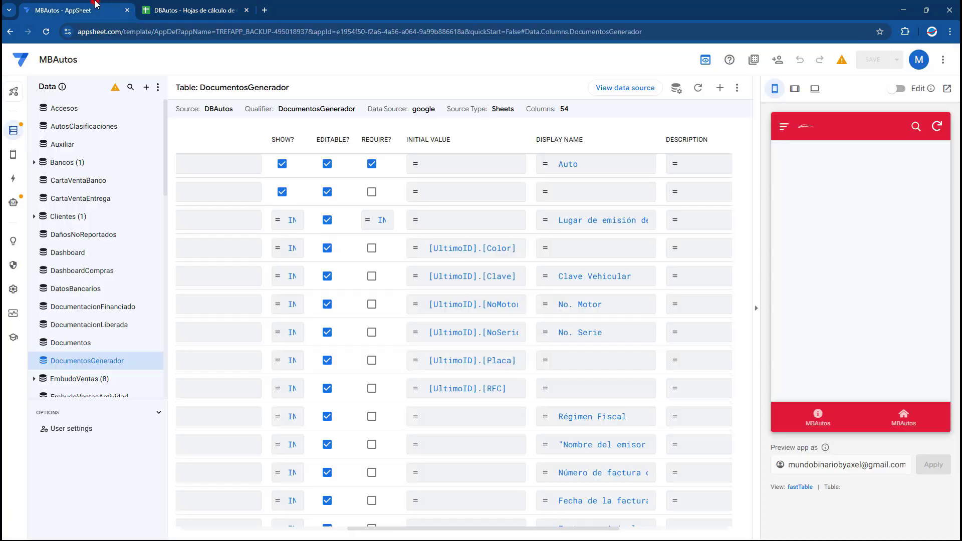
- In the preview app, list all Compras records and open the 5/13/2025 Sucursal Chile purchase
click(842, 228)
click(843, 173)
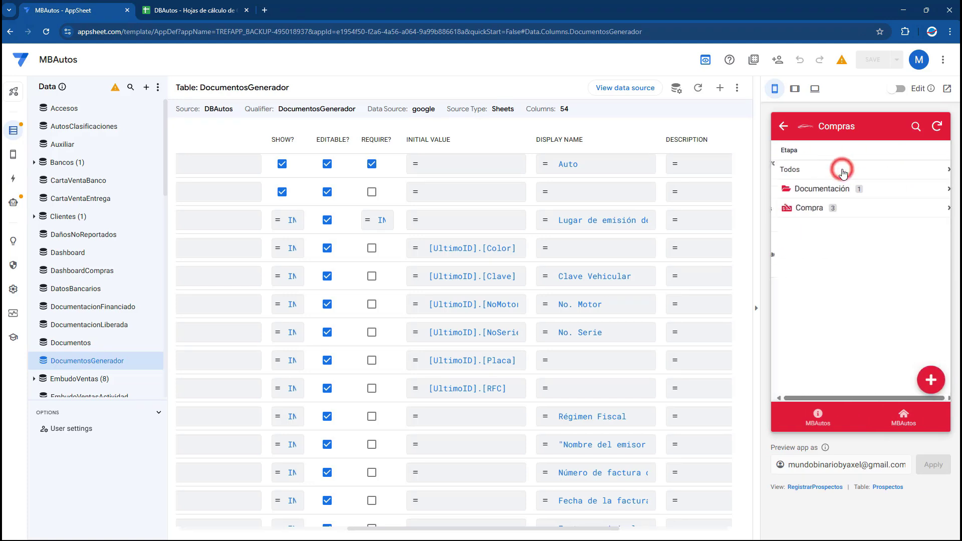
click(828, 193)
click(783, 126)
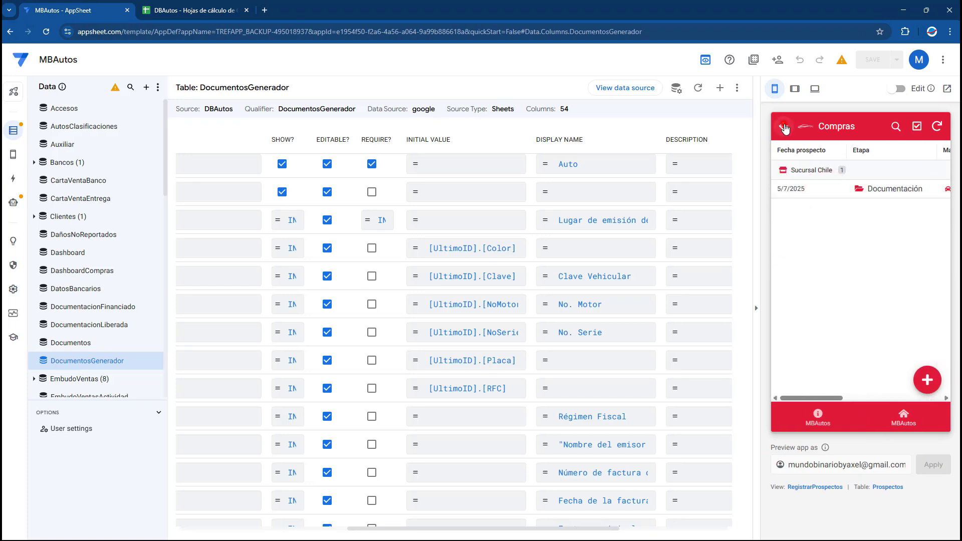
click(808, 169)
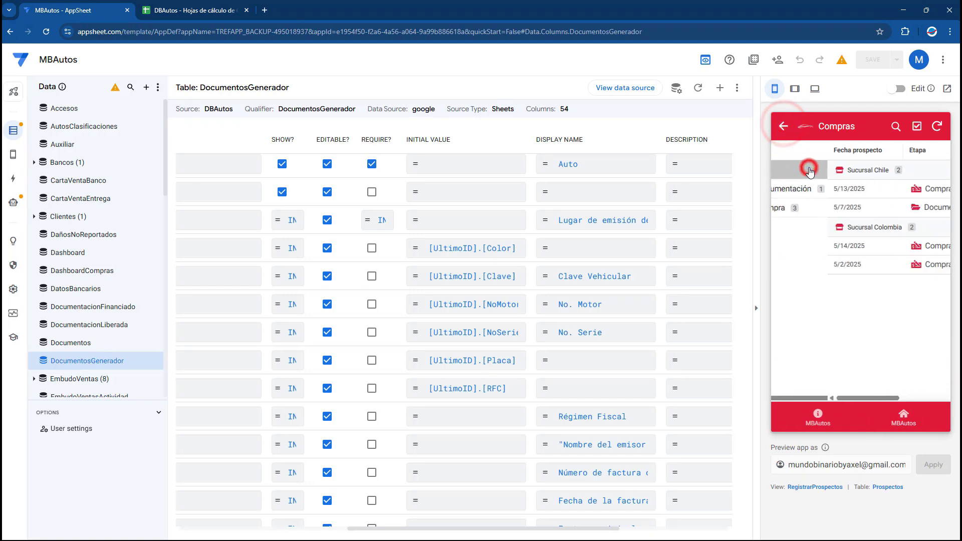
click(839, 191)
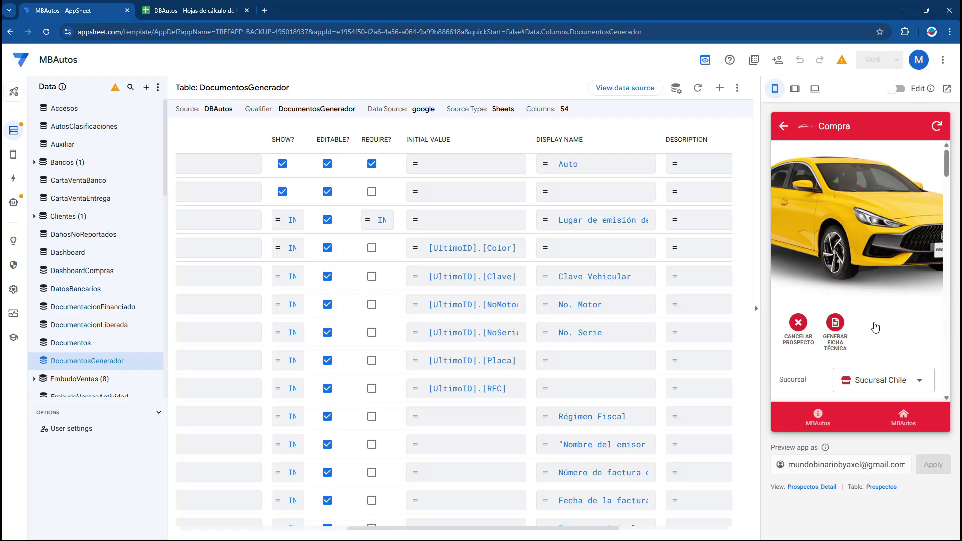
- Start a new document for this purchase and choose Carta Compra Factura Liberada as its Documento
scroll(876, 327, down, 5)
drag(951, 226, 941, 275)
click(888, 356)
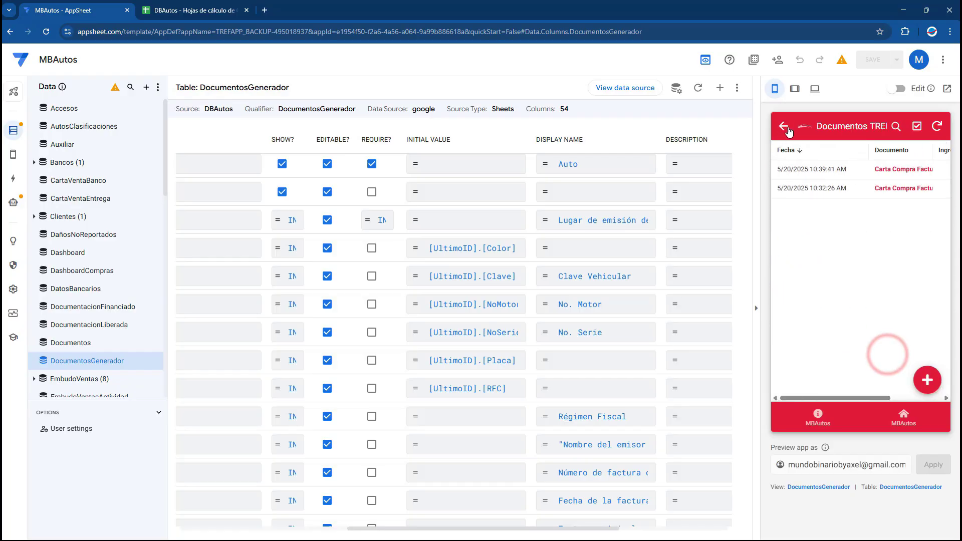
click(919, 353)
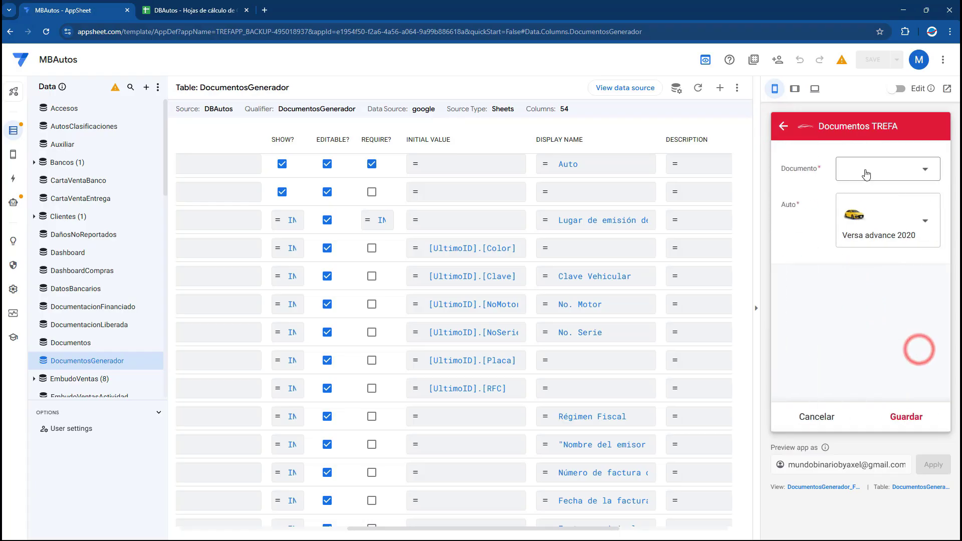
click(862, 176)
click(857, 181)
- Switch the preview to tablet size, set No. Serie to 789 and save the document record
click(795, 89)
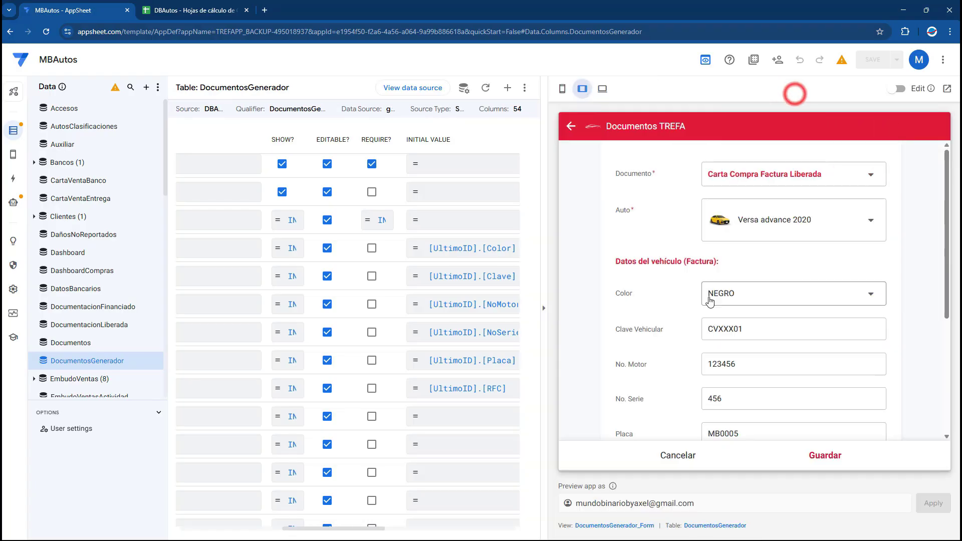
scroll(687, 326, down, 2)
double_click(727, 299)
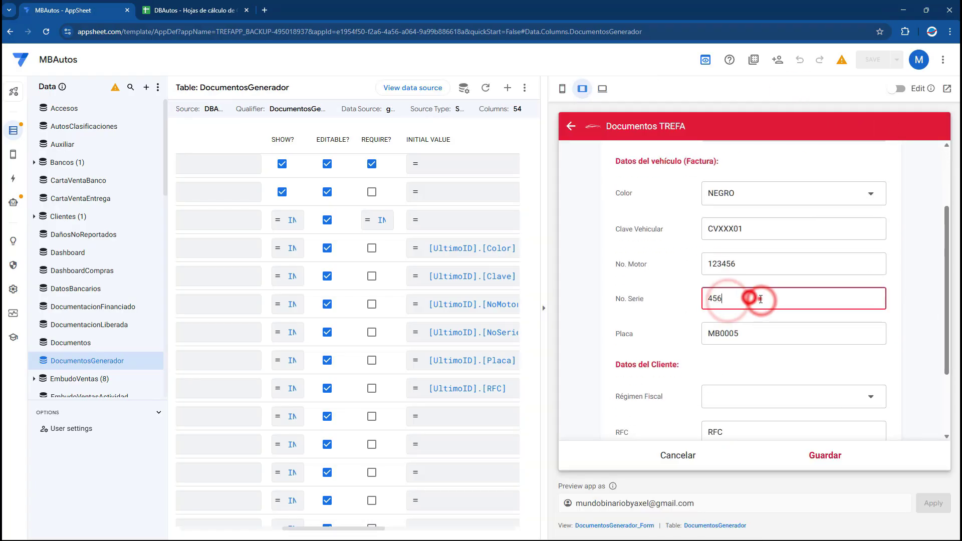
text(789)
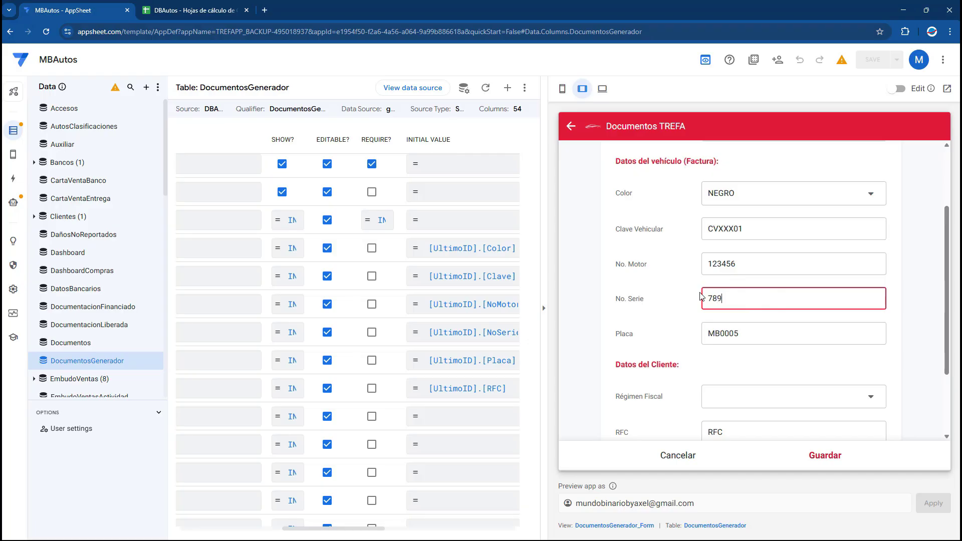
click(827, 455)
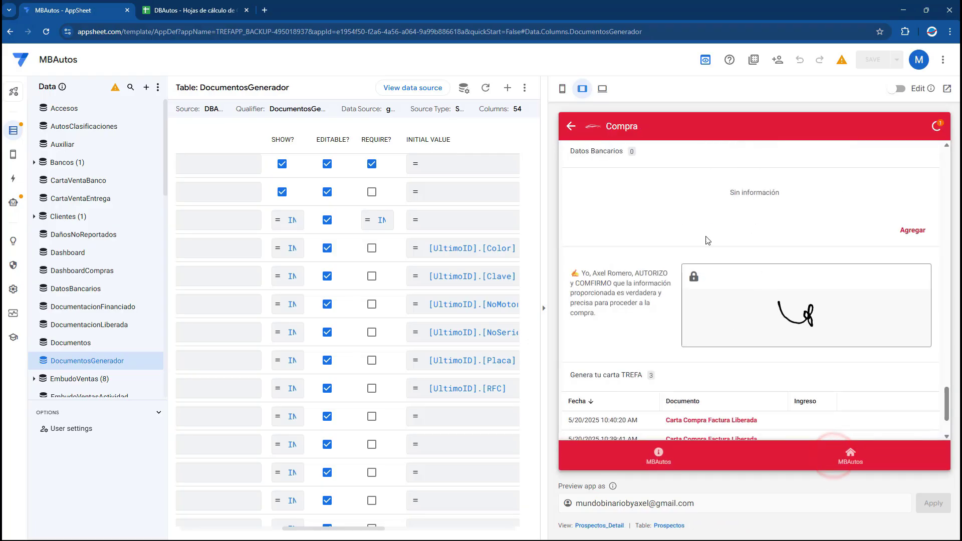
- In the DocumentosGenerador sheet of DBAutos, compare the NoSerie values and set the first record's Hora to 20/5/2025 10:50:26
click(249, 5)
drag(719, 156, 719, 178)
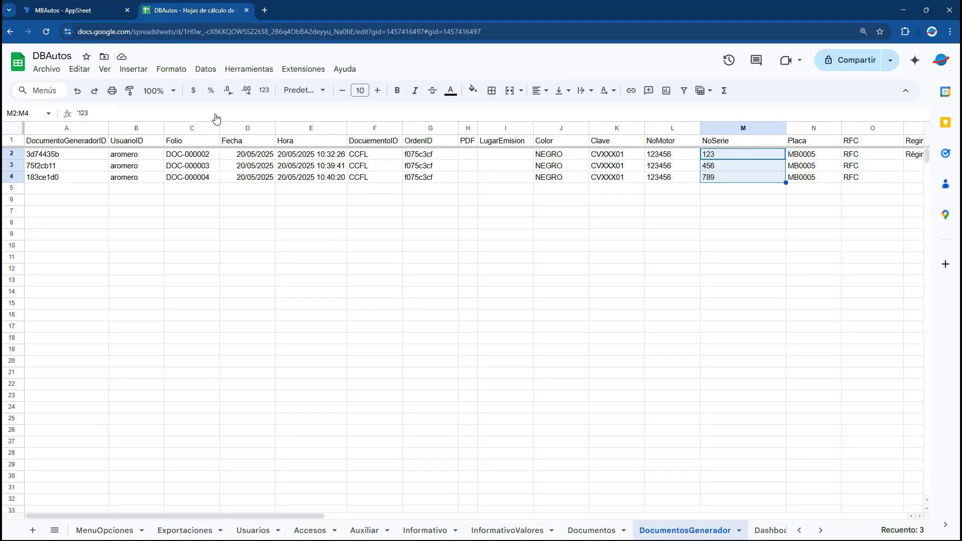
double_click(327, 155)
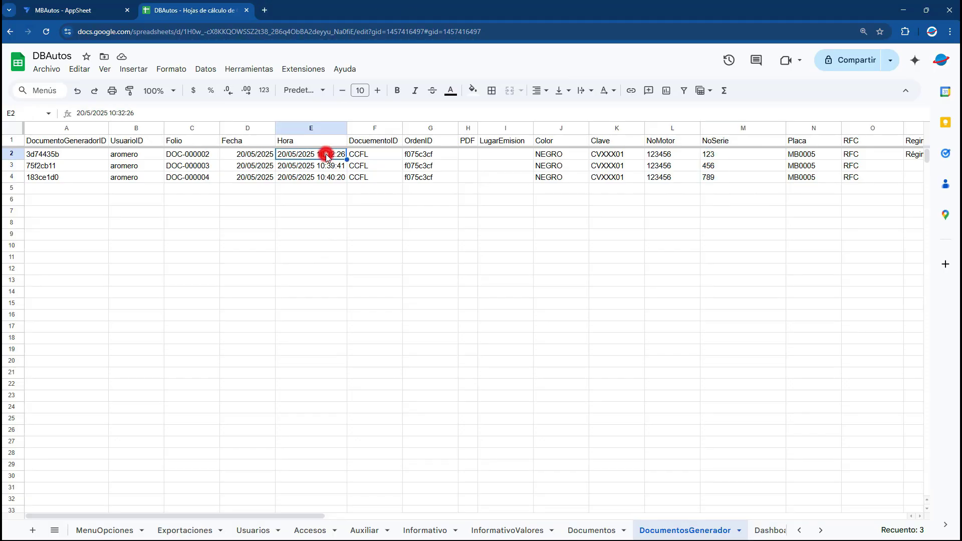
click(125, 113)
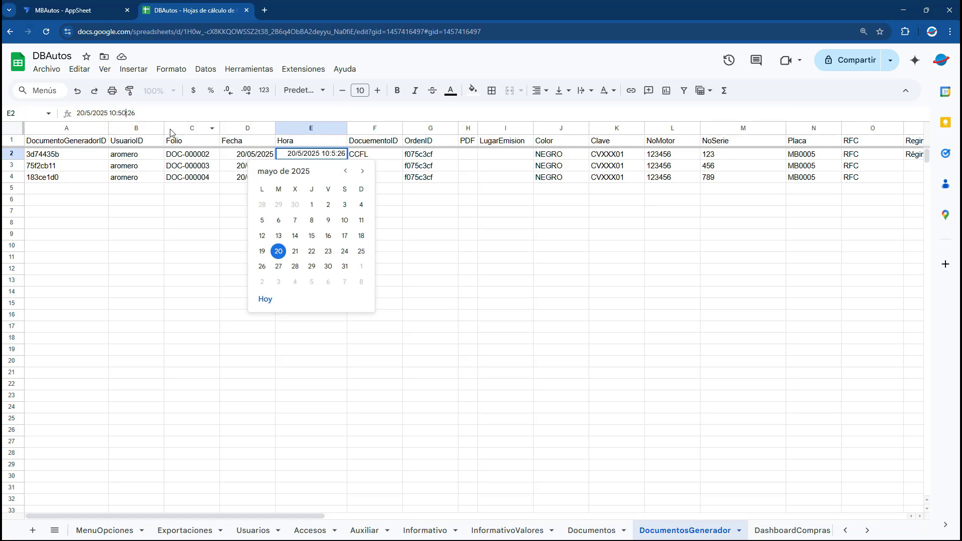
key(Return)
click(368, 229)
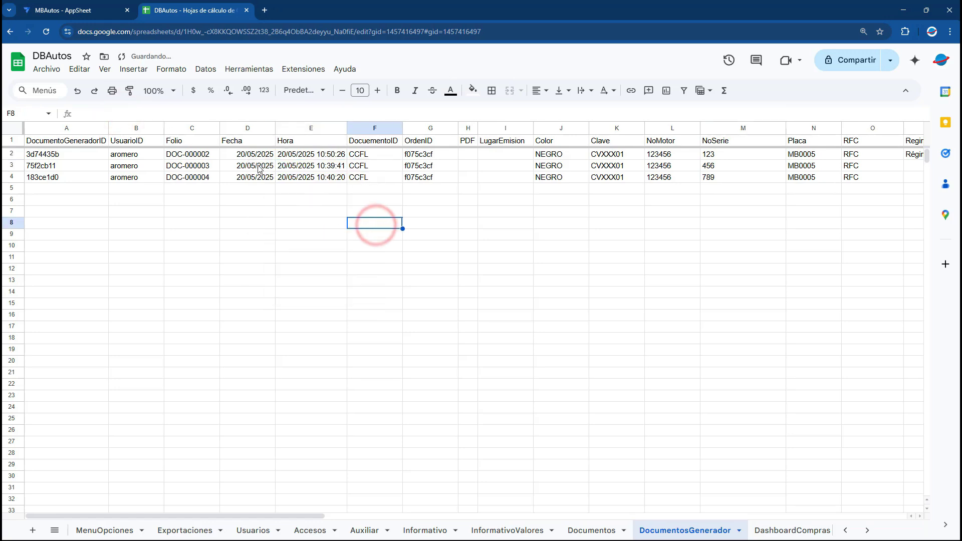
- Check the ID and NoSerie of the record whose Hora was edited
click(12, 177)
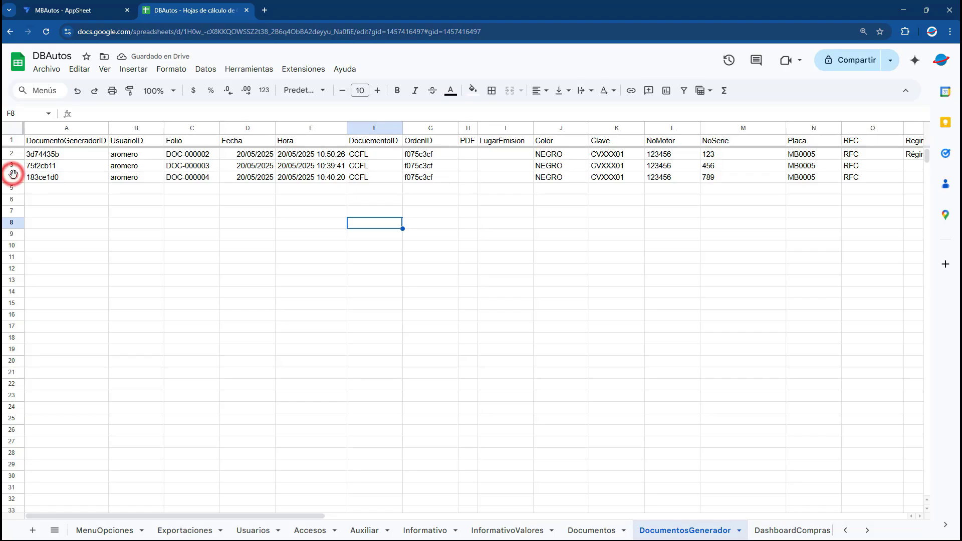
click(78, 154)
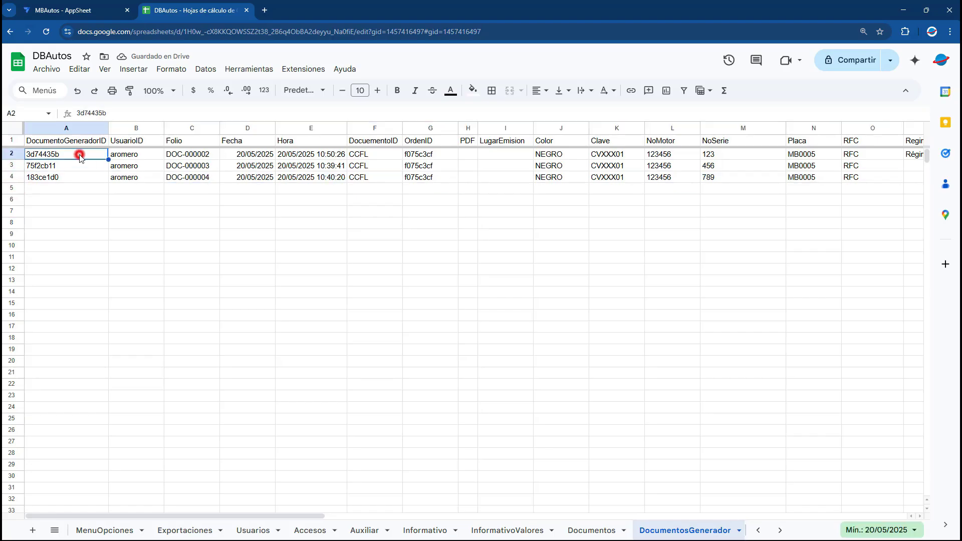
click(724, 154)
- Return to AppSheet, sync the preview app and start a new document of type Carta Compra Factura Liberada
click(70, 5)
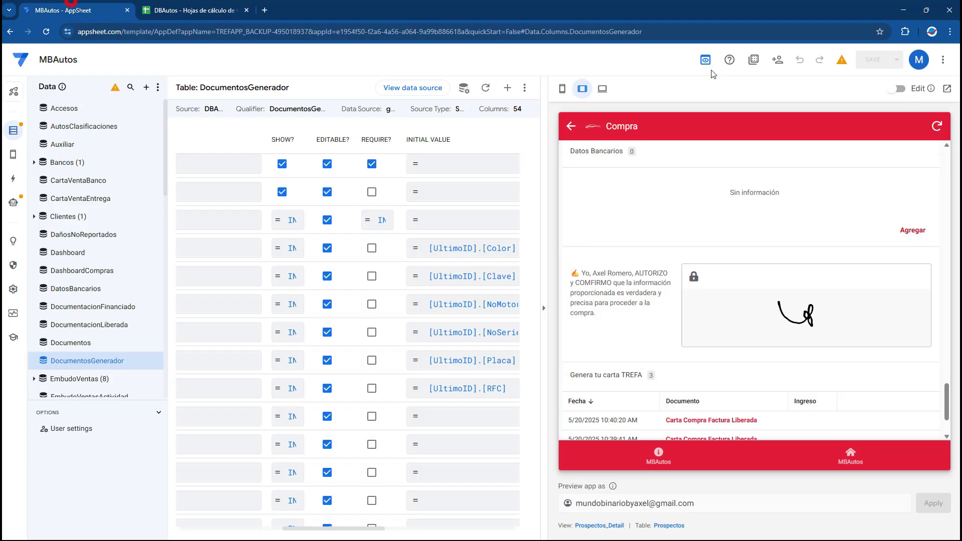
click(937, 127)
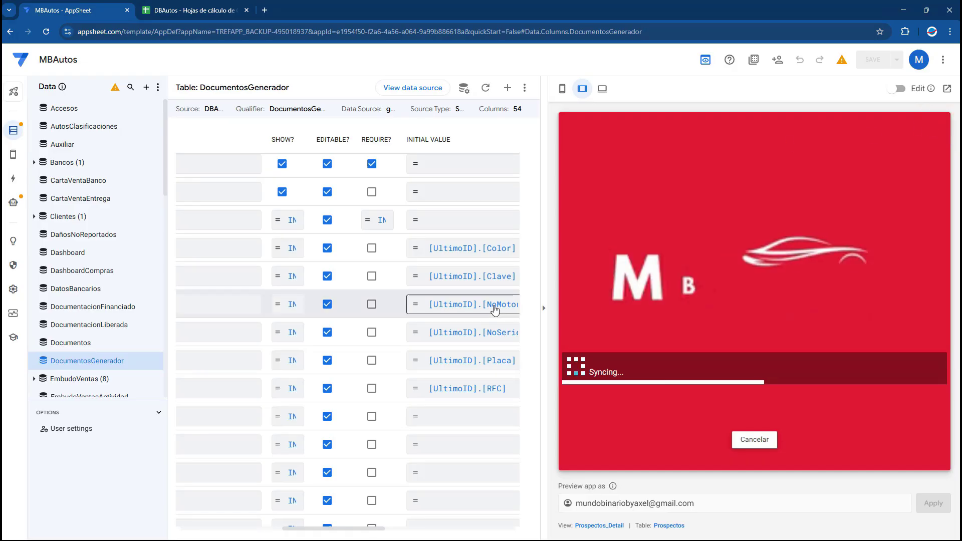
scroll(770, 345, down, 2)
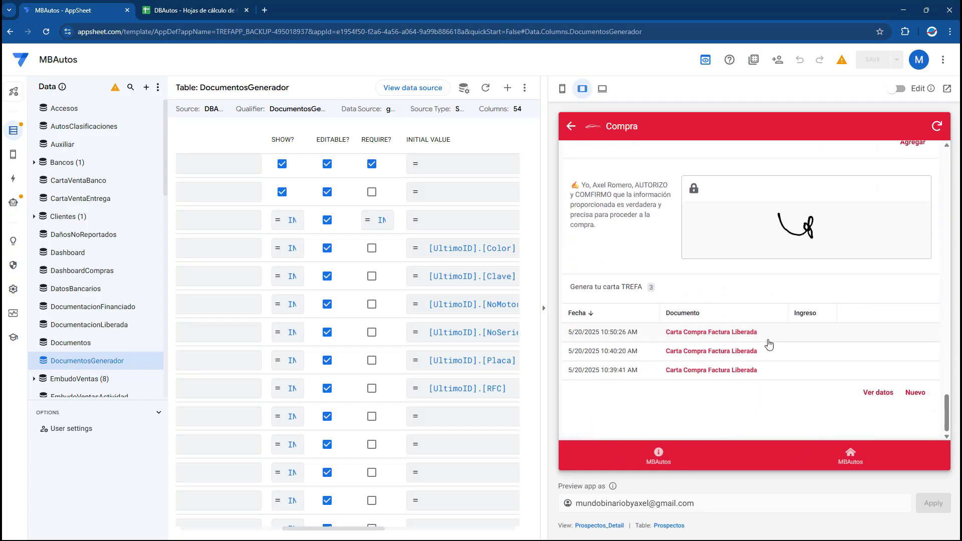
click(915, 394)
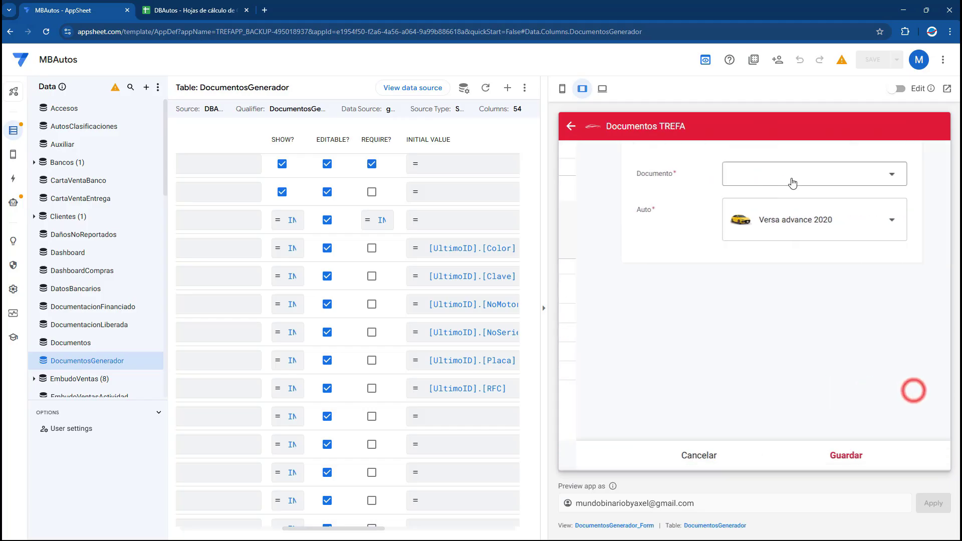
click(773, 182)
click(704, 192)
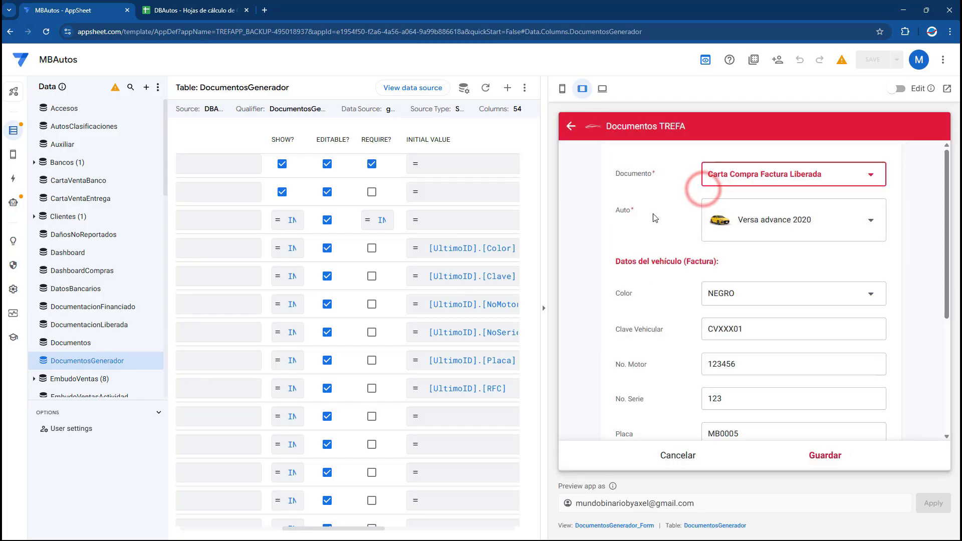
- Compare the form's prefilled No. Serie with the record having the latest Hora in DBAutos, and return to AppSheet
click(719, 400)
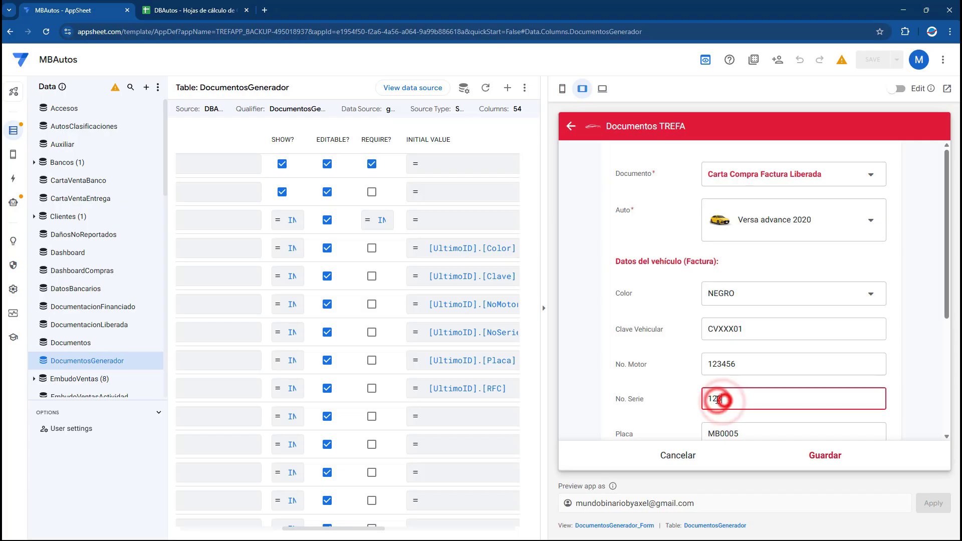
click(213, 10)
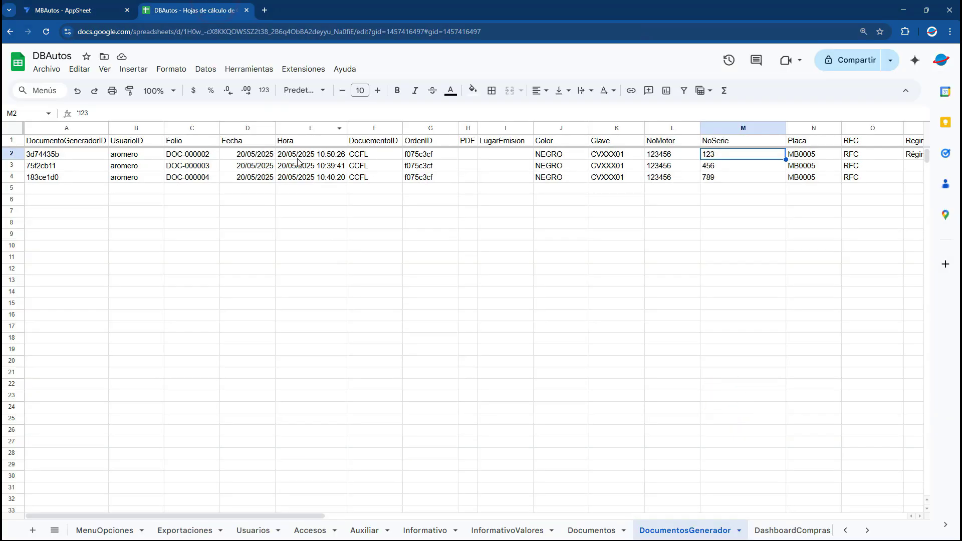
click(713, 157)
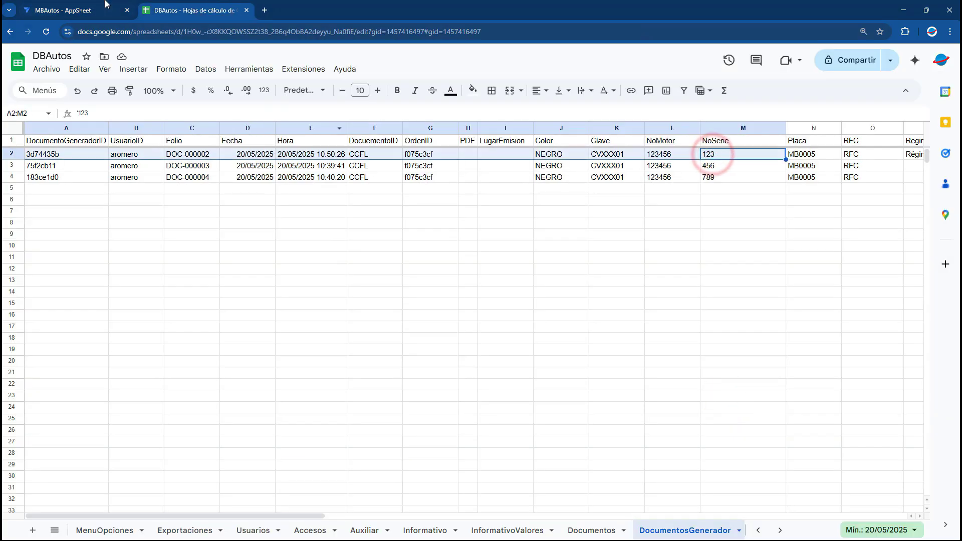
click(103, 9)
- Replace the MAXROW app formula of the UltimoID virtual column with an empty FILTER expression
scroll(397, 410, down, 5)
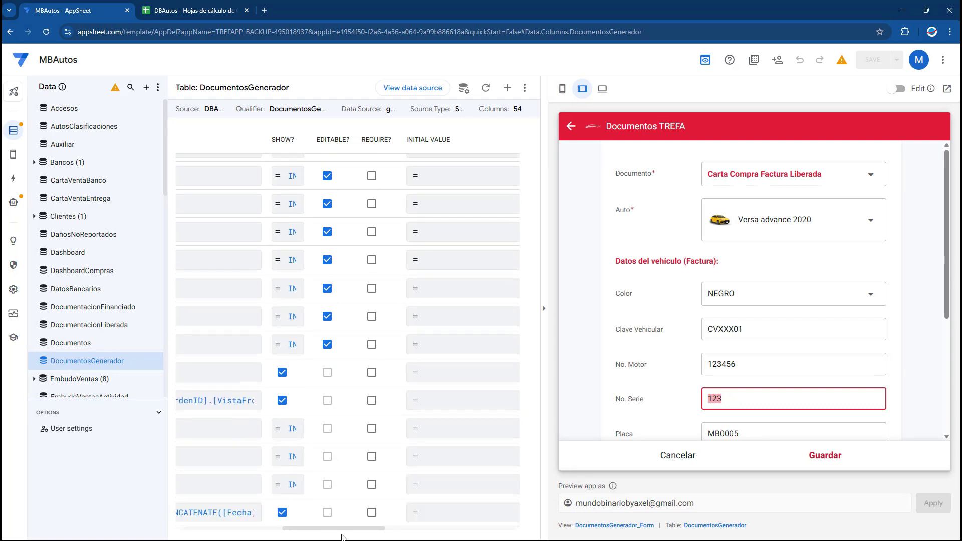
drag(334, 529, 158, 529)
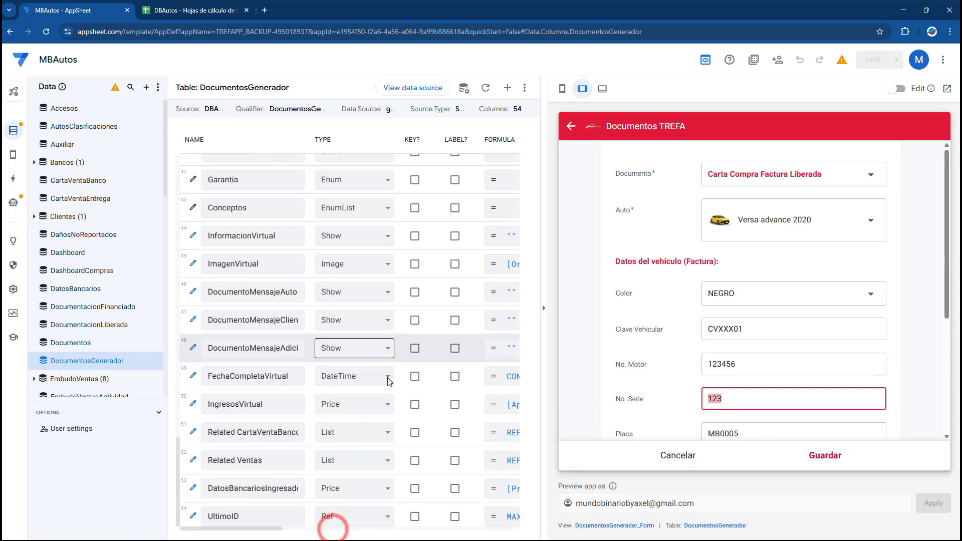
click(502, 517)
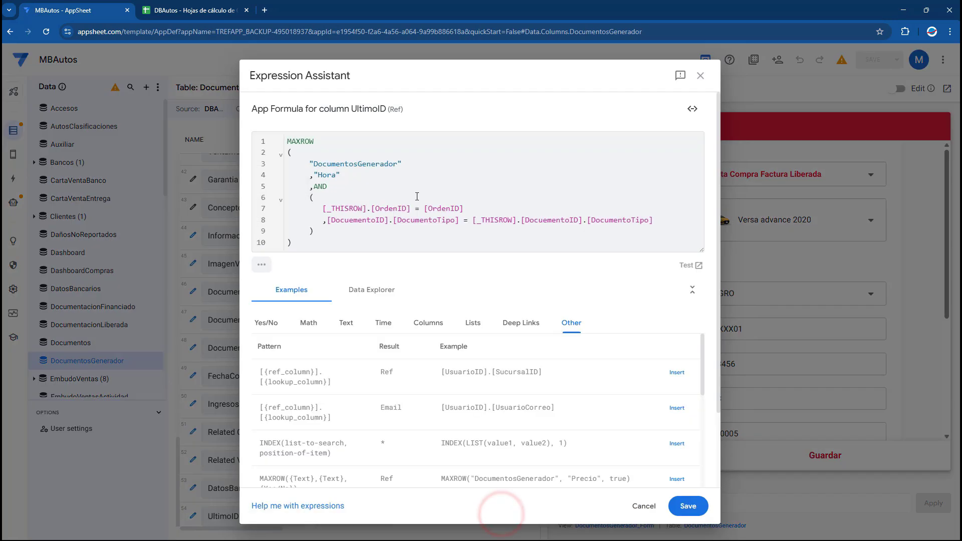
drag(296, 241, 251, 106)
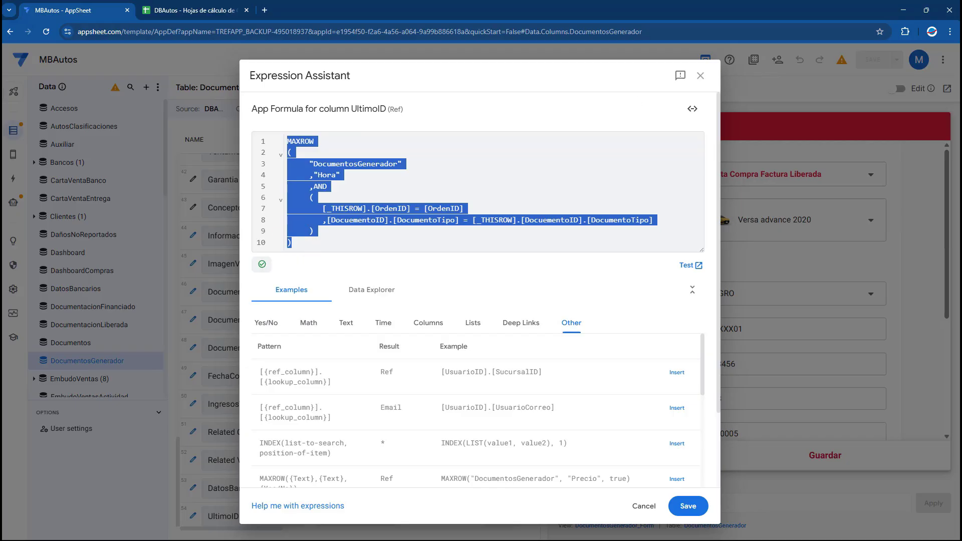
click(282, 247)
key(ctrl+a)
text(FILT)
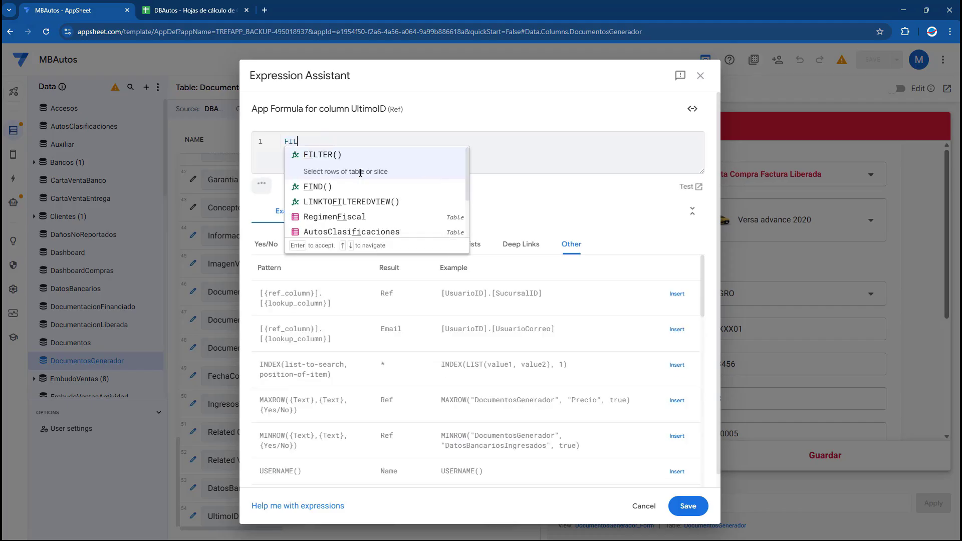
key(Return)
key(Return)
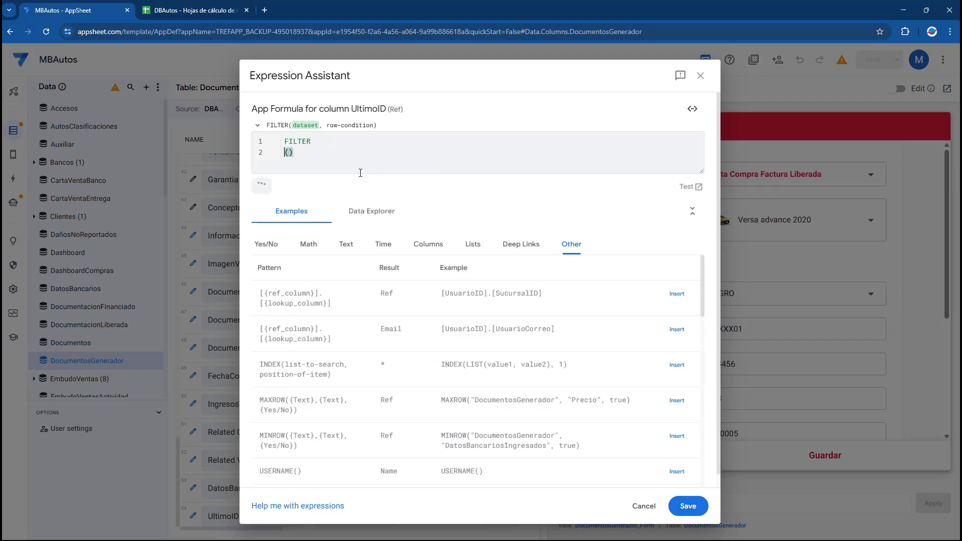
key(Return)
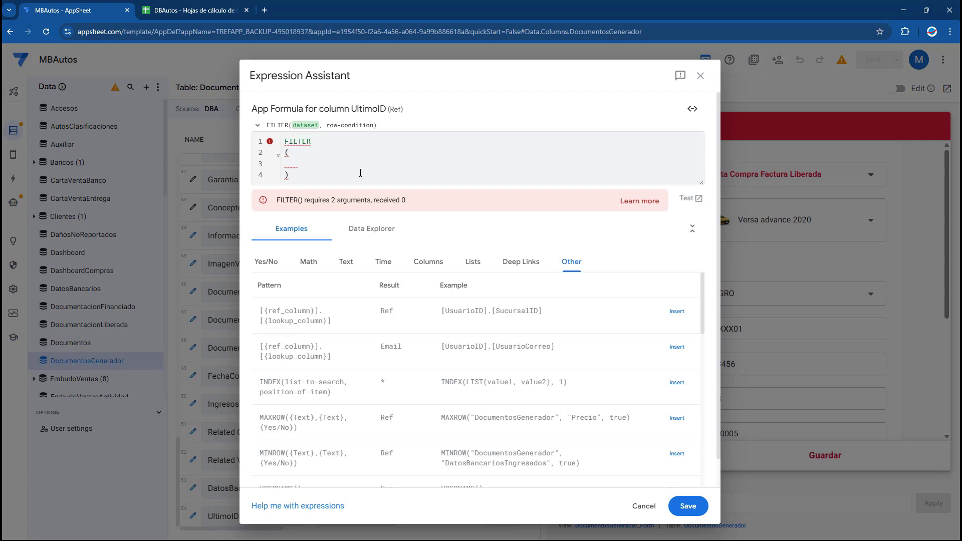
- Enter "DocumentosGenerador" as the dataset argument of the FILTER expression
text("Docum,ent)
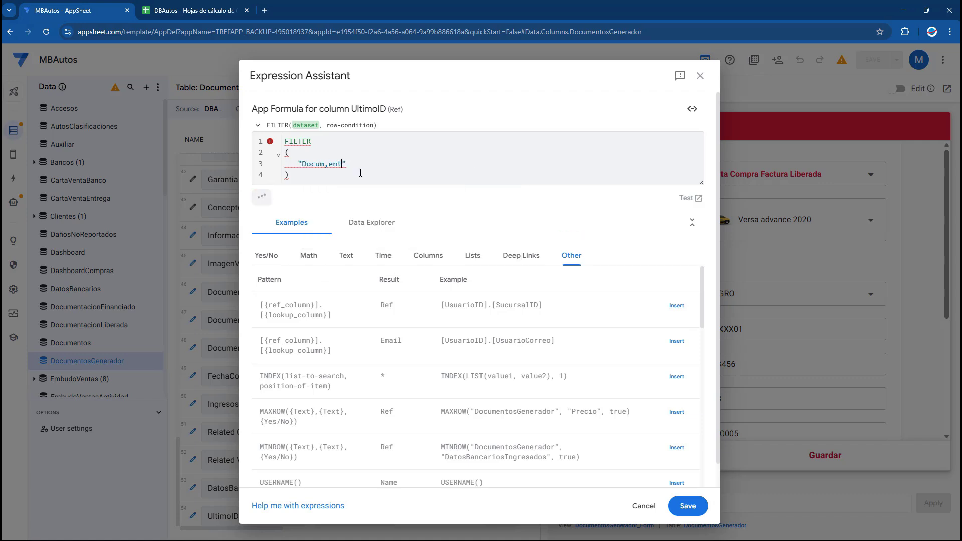
text(ento)
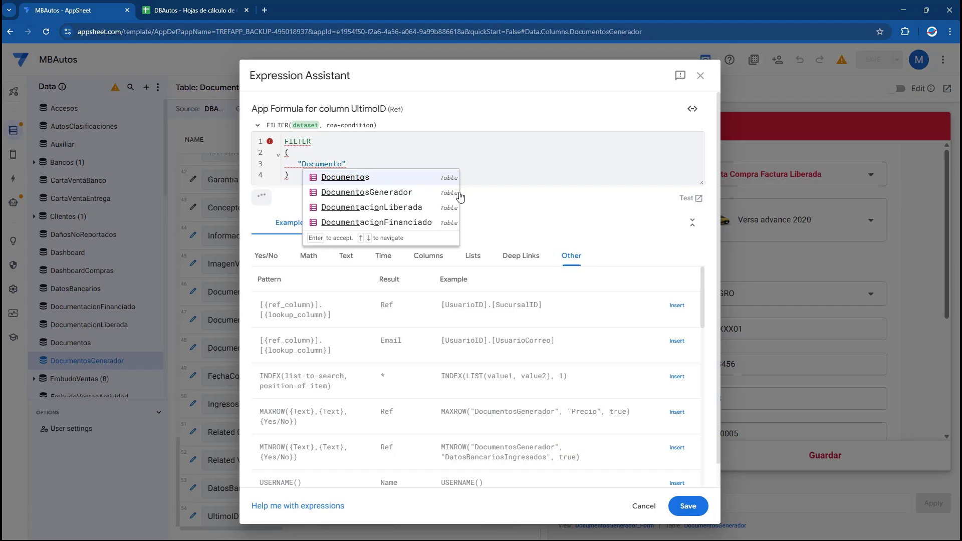
click(361, 179)
click(349, 164)
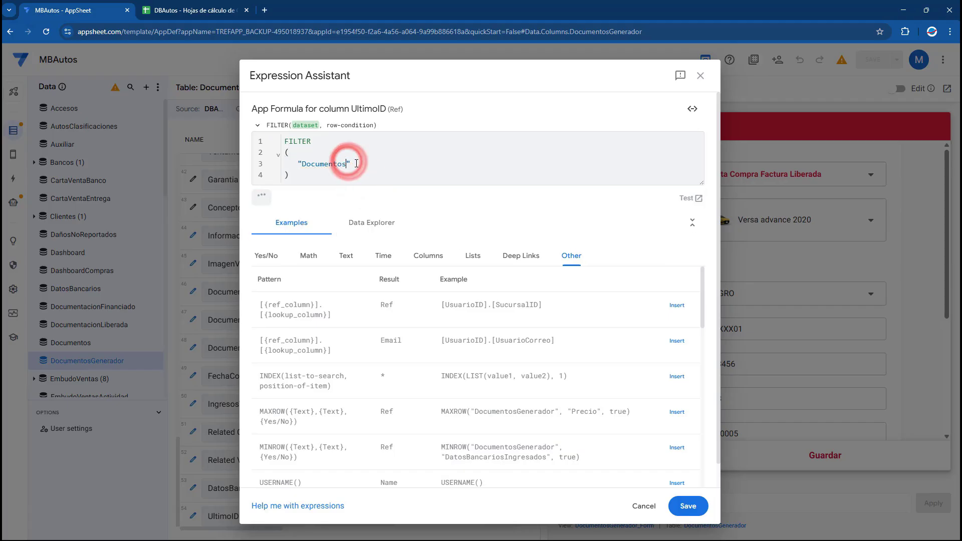
text(Gene)
text(r)
click(384, 178)
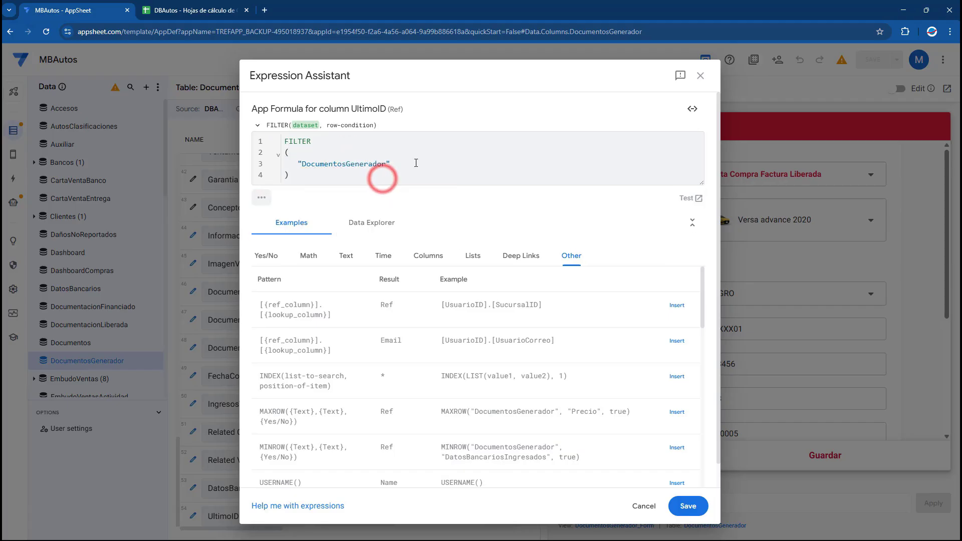
- Add an empty AND expression on its own lines as the row condition of the FILTER expression
key(Return)
text(,)
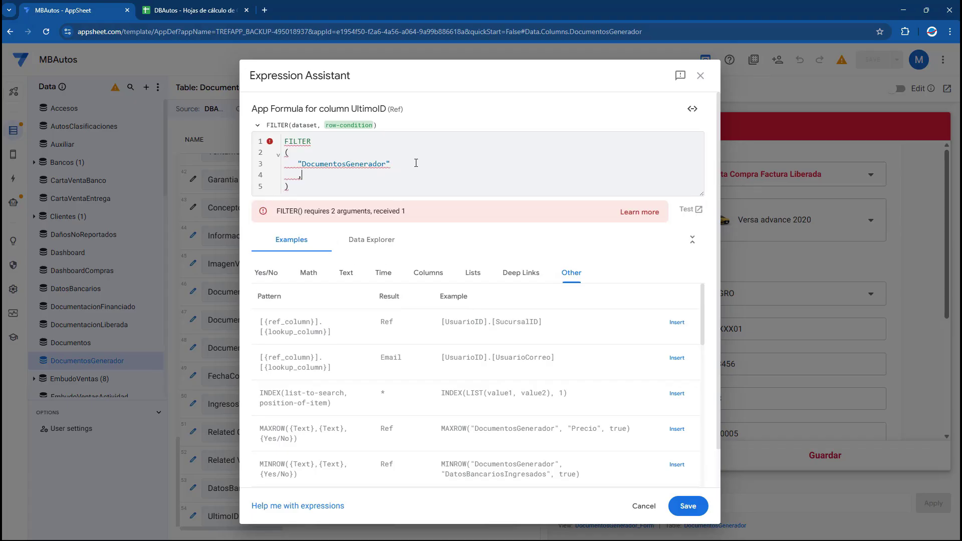
text(AND)
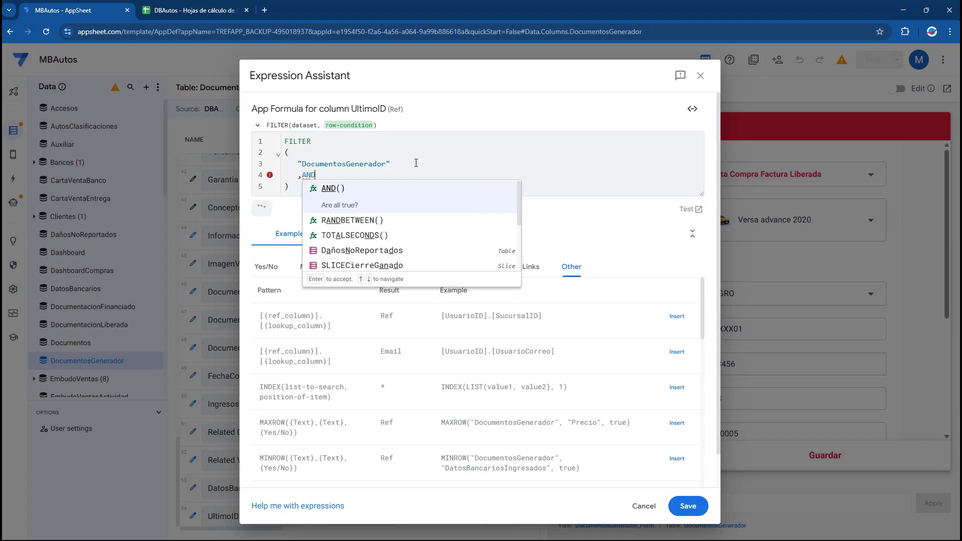
key(Return)
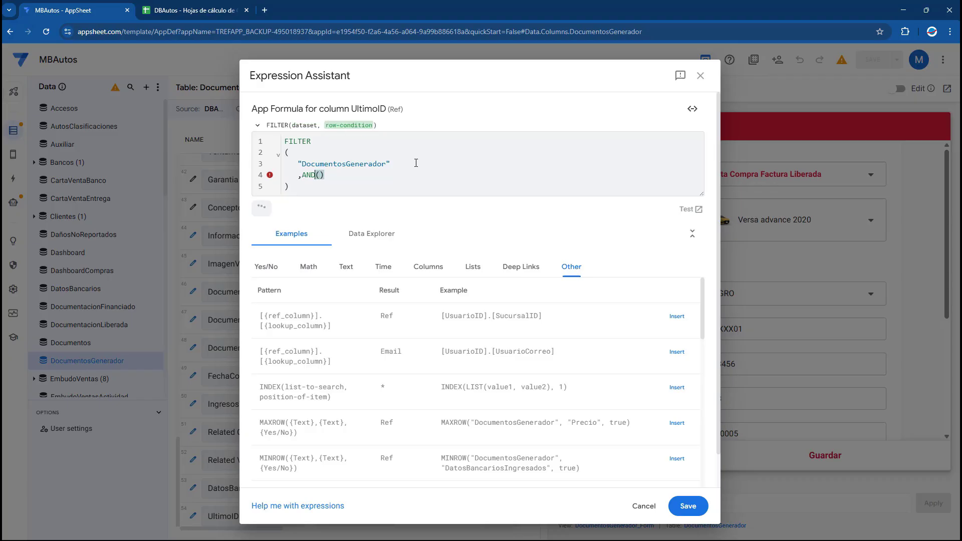
key(Return)
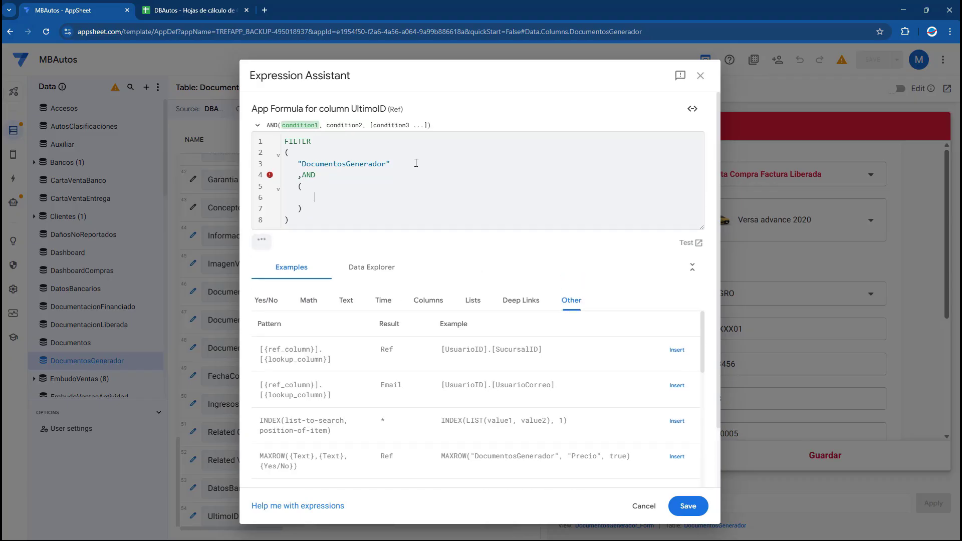
- Enter [_THISROW].[OrdenID] = [OrdenID] as the first condition inside AND
text([_THI)
key(Return)
text(.)
text([Ord)
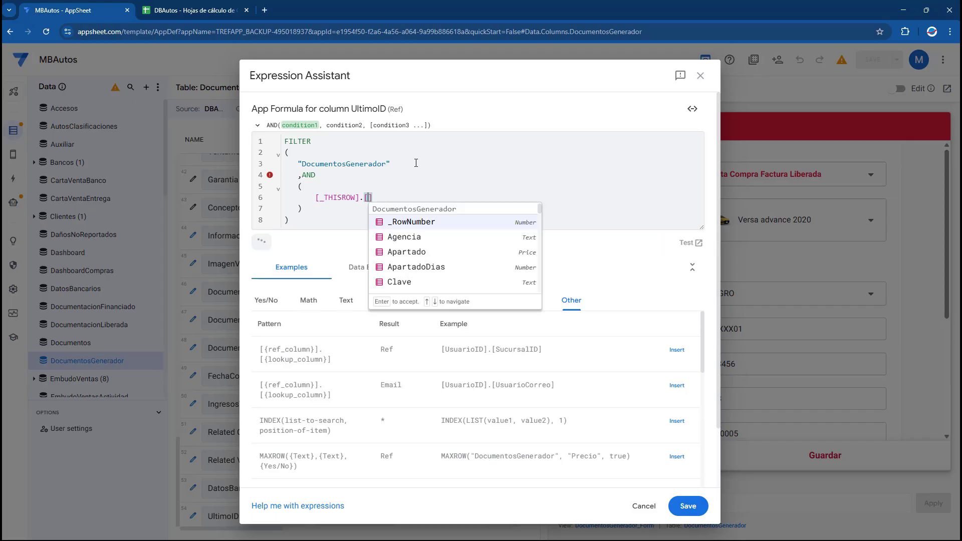
key(Return)
text(= [OrdenID)
key(Return)
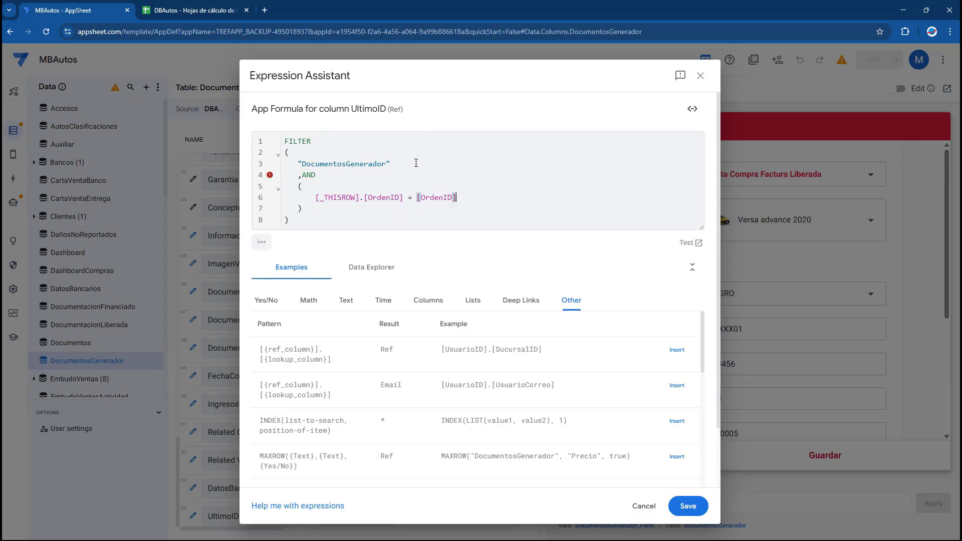
- Begin the second AND condition on a new line with the reference [_THISROW].[DocuementoID]
key(Return)
text(,)
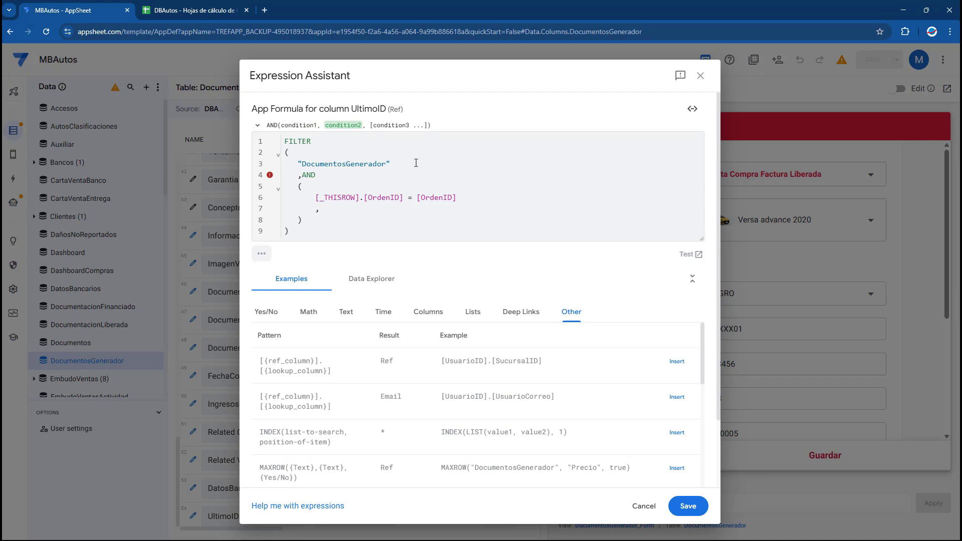
text([)
text(_Y)
text(JI)
key(BackSpace)
key(BackSpace)
key(BackSpace)
text(YJI)
key(BackSpace)
key(BackSpace)
key(BackSpace)
text(THIS)
key(Return)
text([DF)
key(BackSpace)
text(ocument)
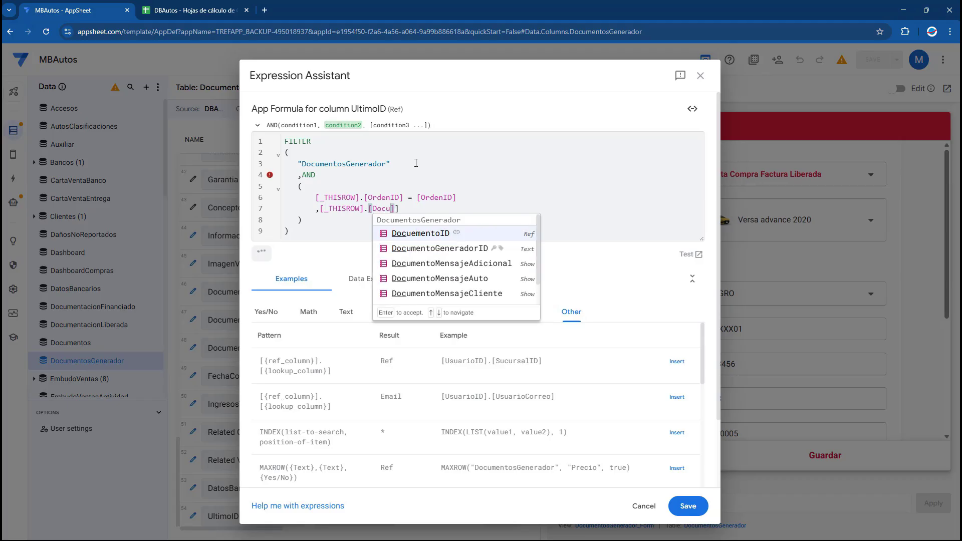
key(Down)
key(Down)
key(Down)
key(Down)
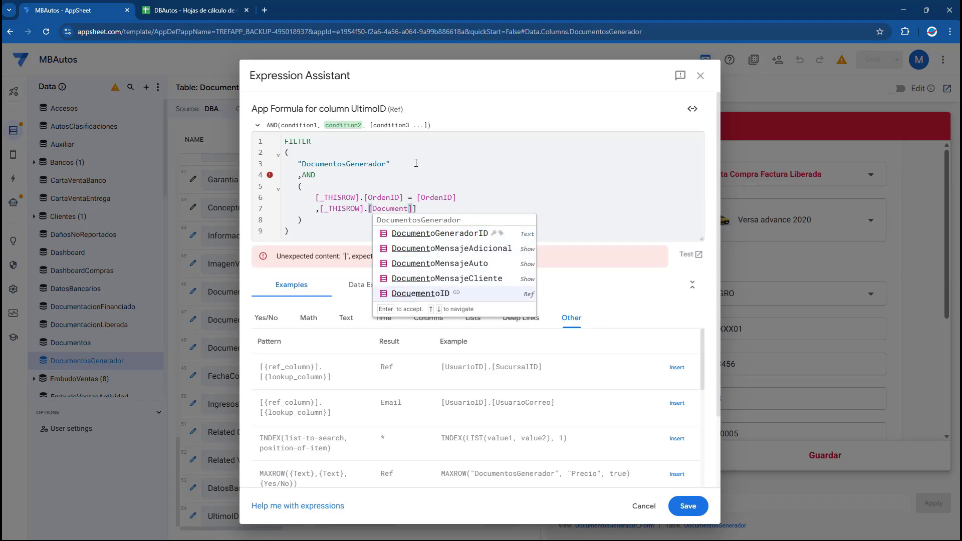
key(Return)
text(-[)
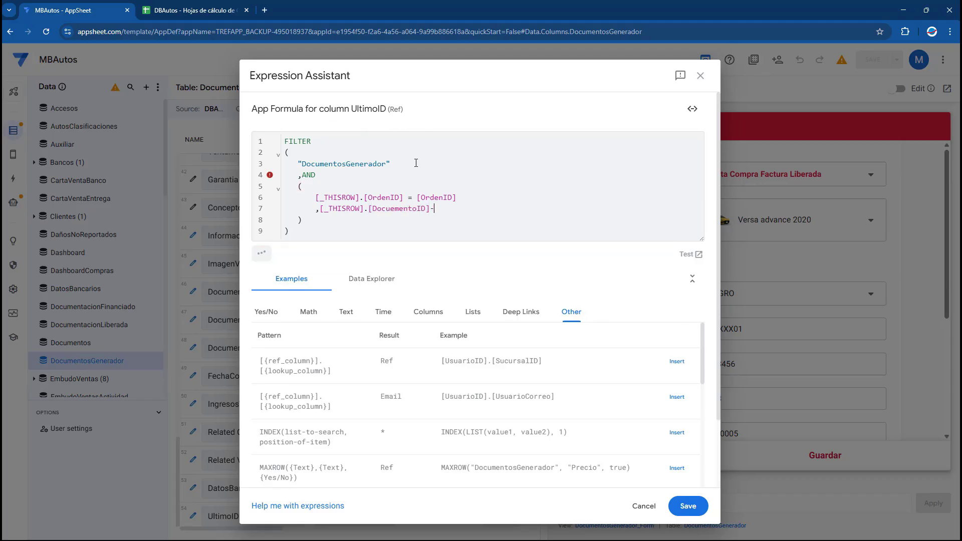
key(BackSpace)
key(BackSpace)
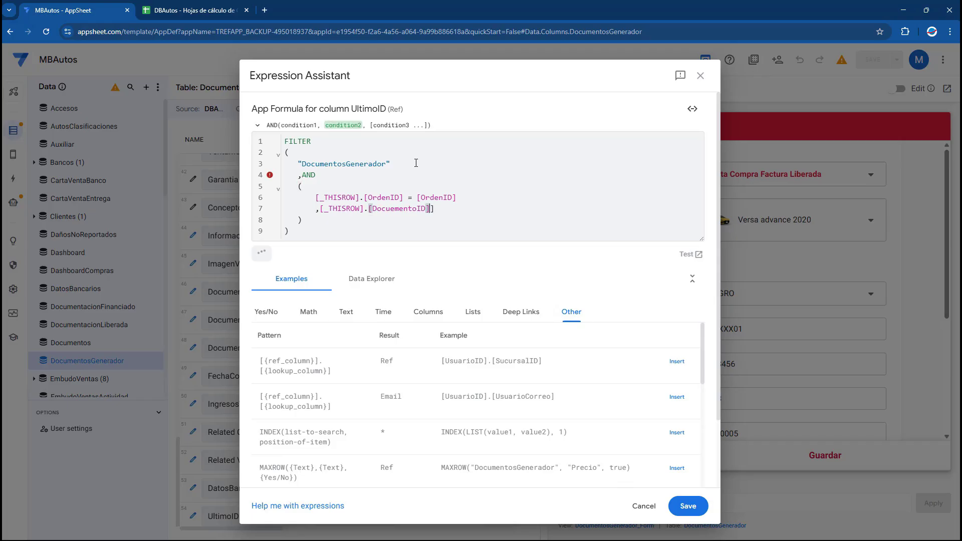
- Dereference [DocumentoTipo] from [_THISROW].[DocuementoID] and add an equals sign after it
text(.[DF)
key(BackSpace)
text(o)
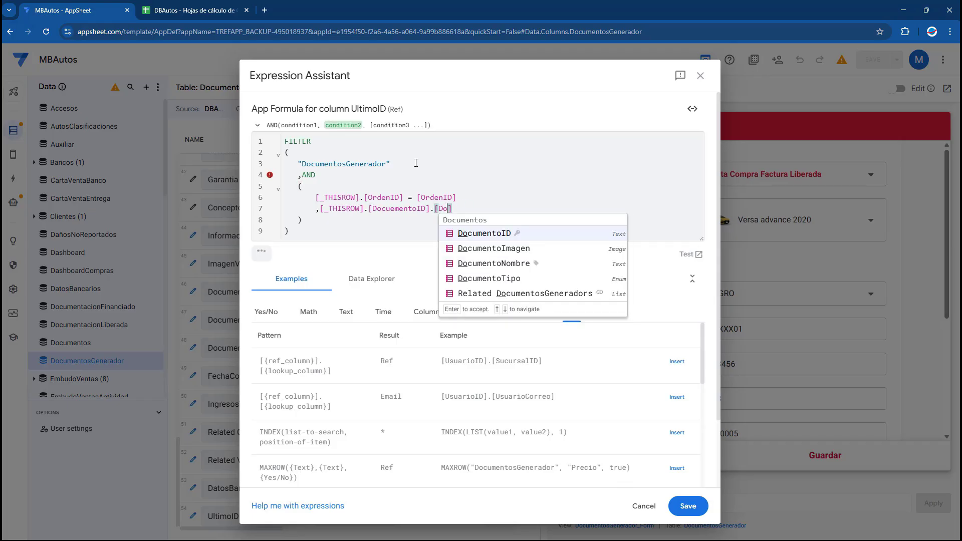
text(c)
key(Down)
key(Down)
key(Down)
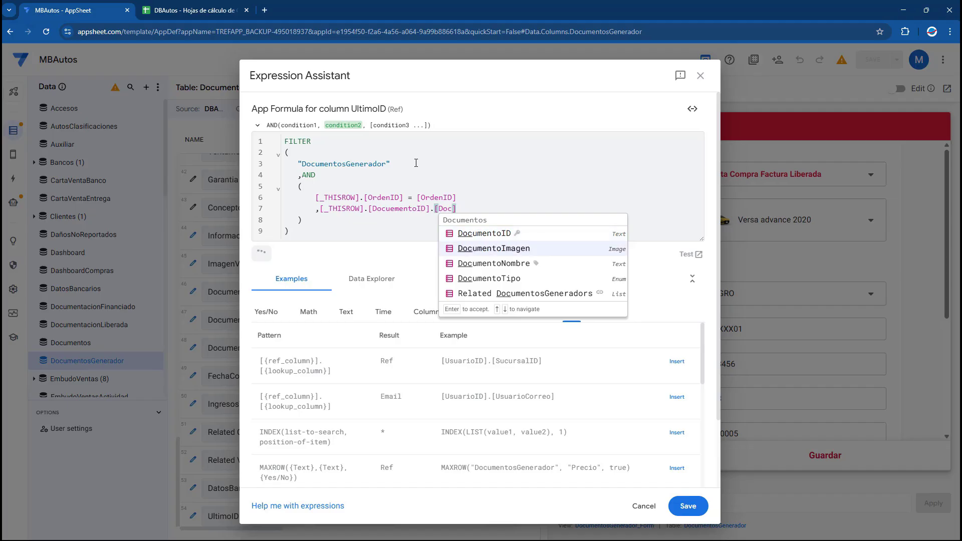
key(Return)
text(=)
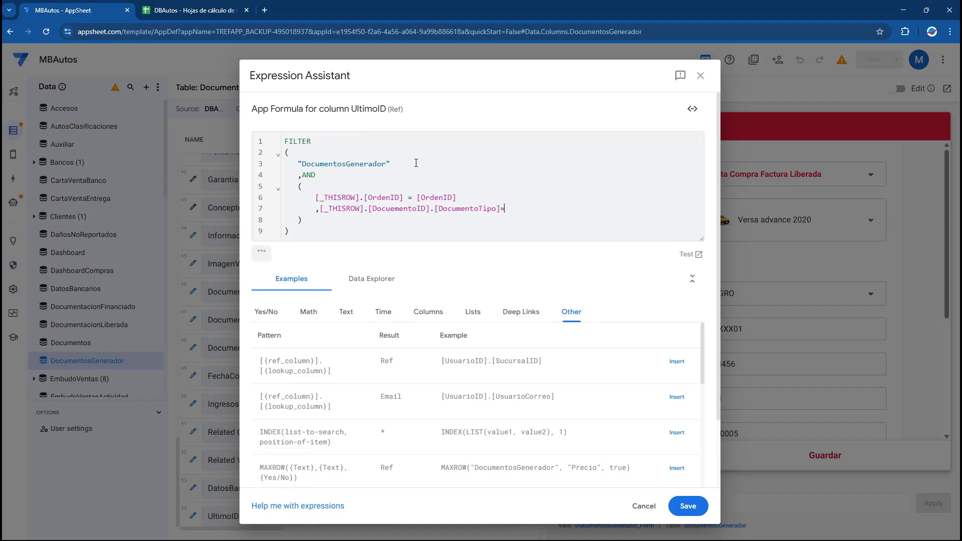
- Complete the second condition by reusing [DocuementoID].[DocumentoTipo] as the value after the equals sign
click(501, 209)
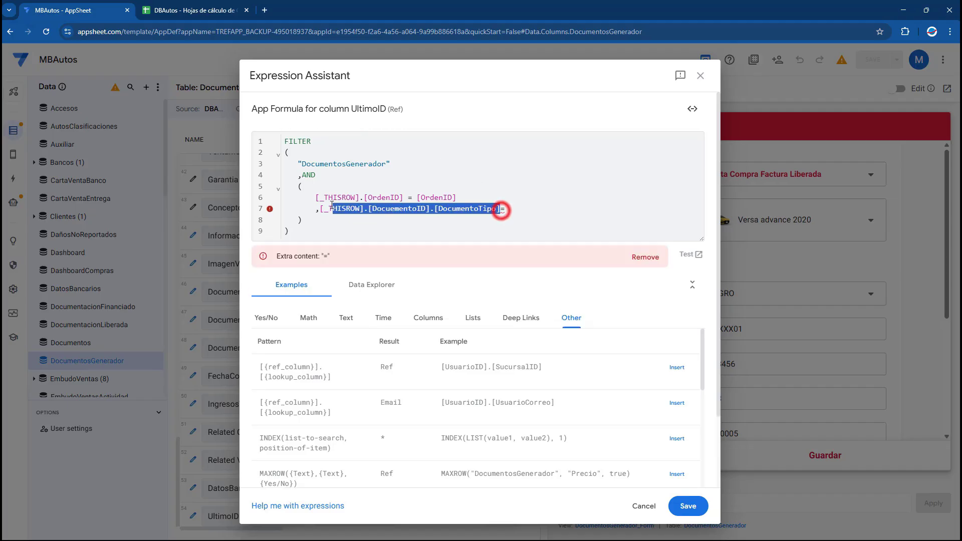
click(532, 213)
text([DocuementoID].[DocumentoTipo])
- Review the _THISROW reference, the expected result type in the validation message and both AND conditions
click(501, 209)
click(360, 209)
drag(340, 209, 326, 210)
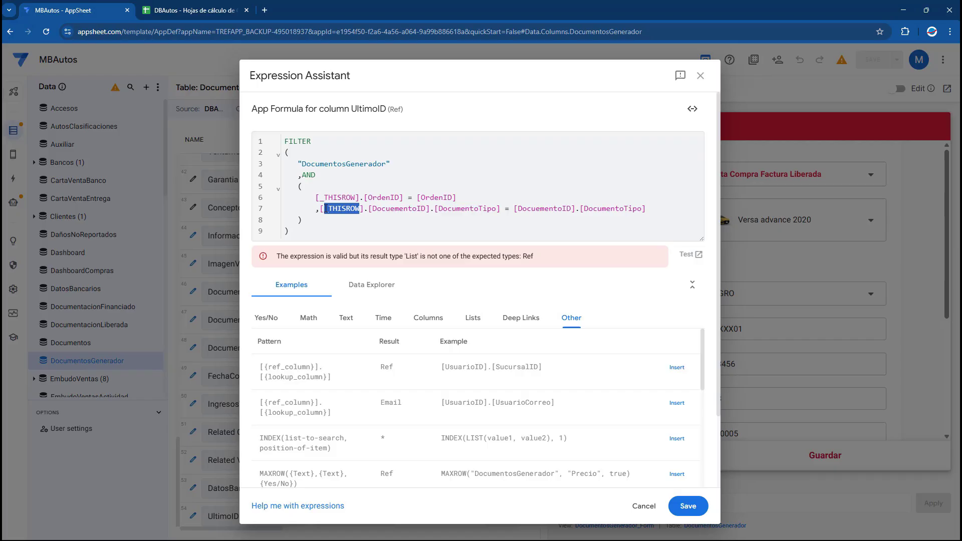
triple_click(309, 228)
click(409, 257)
drag(519, 256, 570, 255)
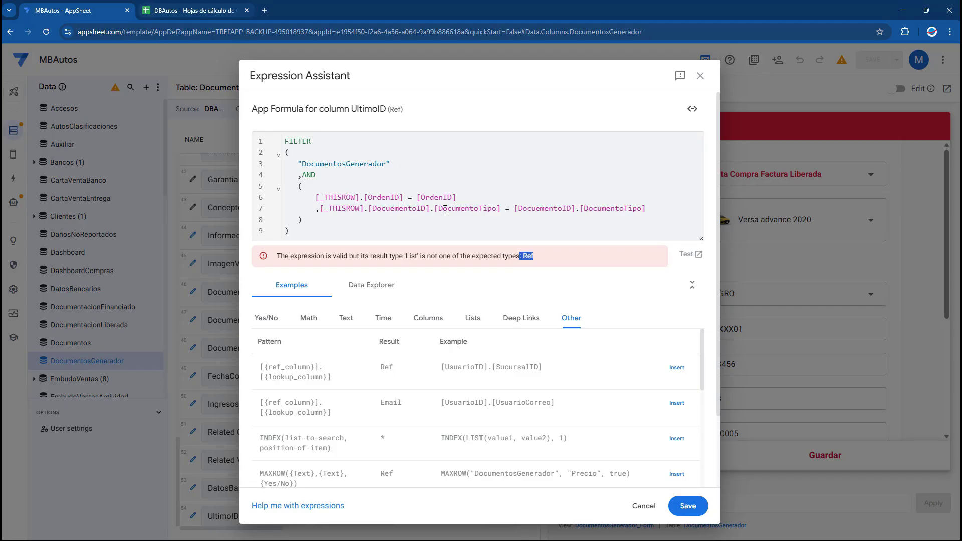
mouse_move(315, 197)
mouse_down()
mouse_move(506, 209)
mouse_move(457, 199)
mouse_up()
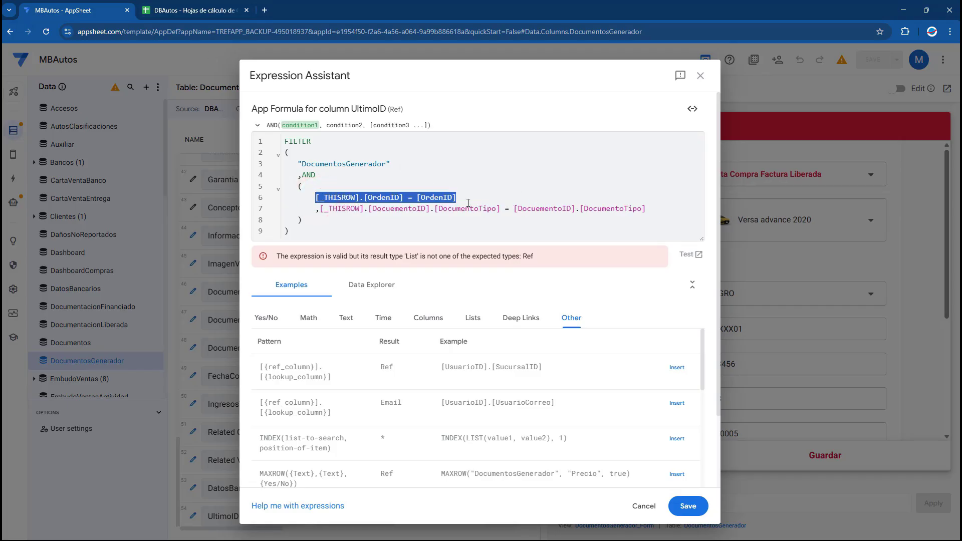
drag(615, 208, 448, 211)
- Check the OrdenID and DocumentoGeneradorID values of the records in the DBAutos spreadsheet, and return to AppSheet
key(ctrl+Tab)
click(521, 165)
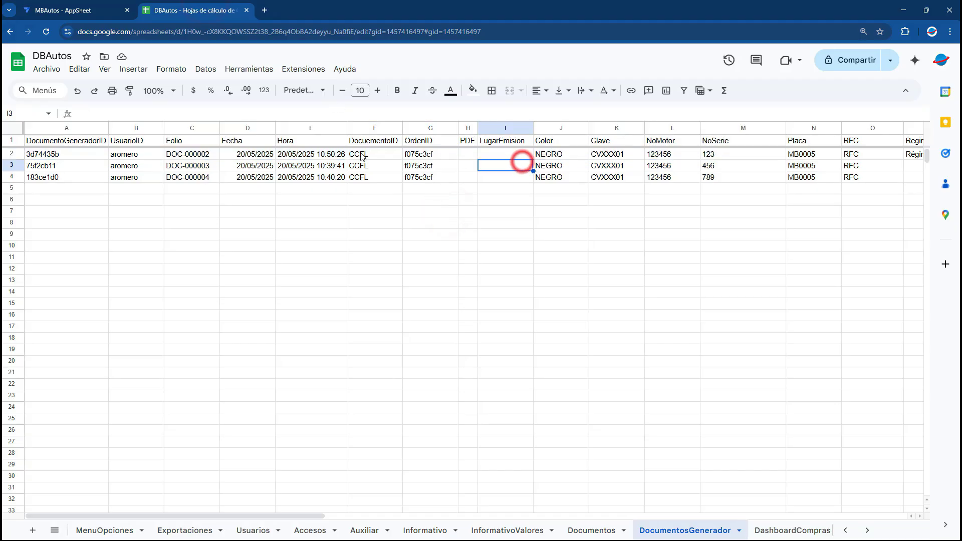
drag(416, 154, 416, 177)
drag(70, 156, 65, 176)
click(71, 10)
- Wrap the FILTER expression in an ORDERBY function, with its opening parenthesis on a separate line and FILTER indented
click(284, 143)
key(Return)
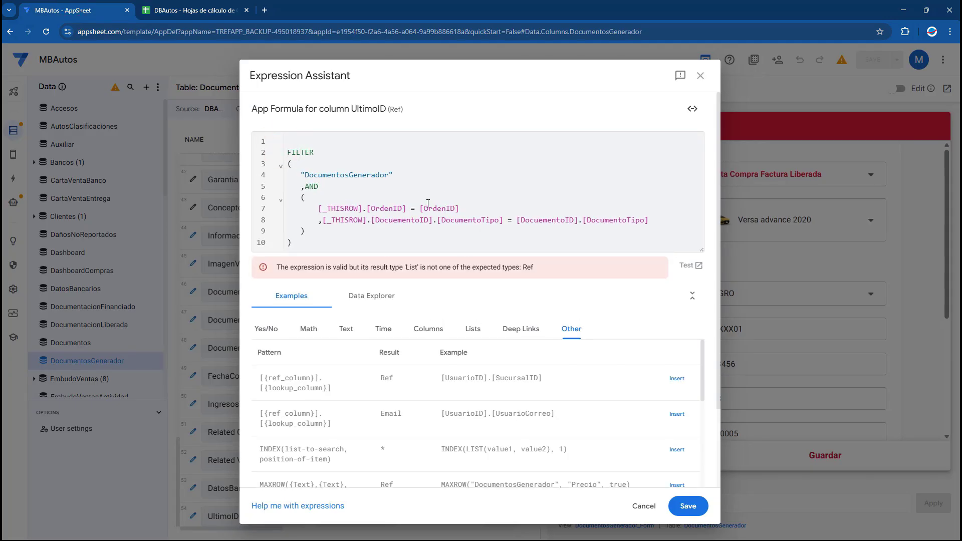
text(ORDER)
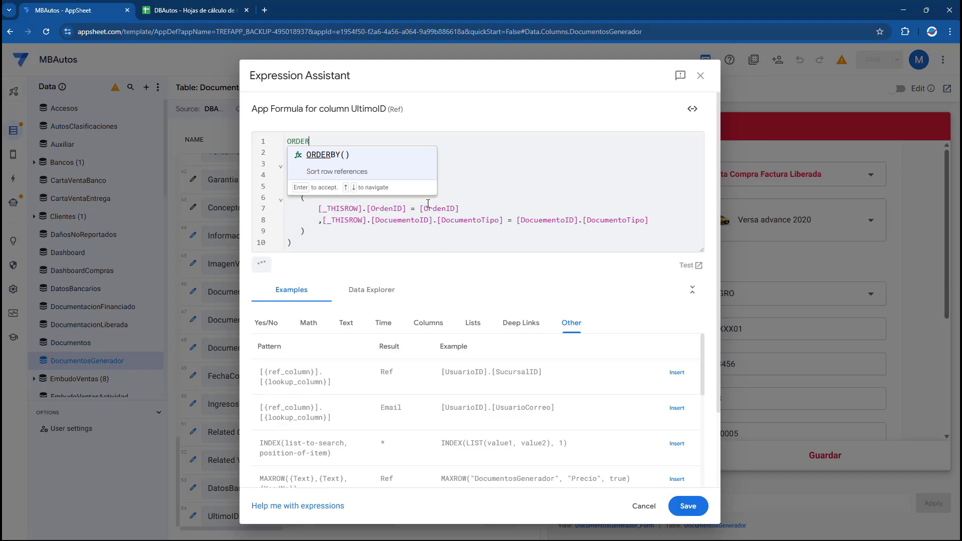
key(Return)
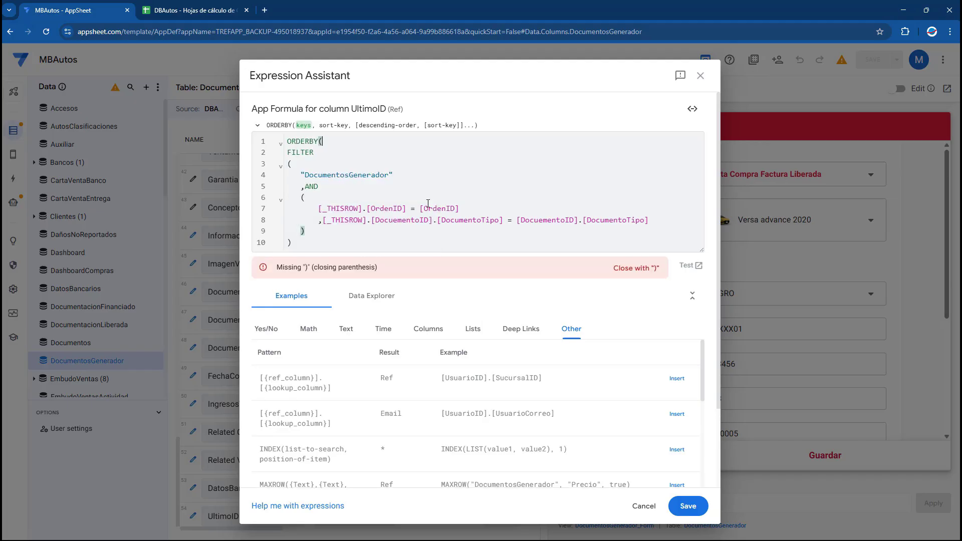
click(324, 247)
click(319, 142)
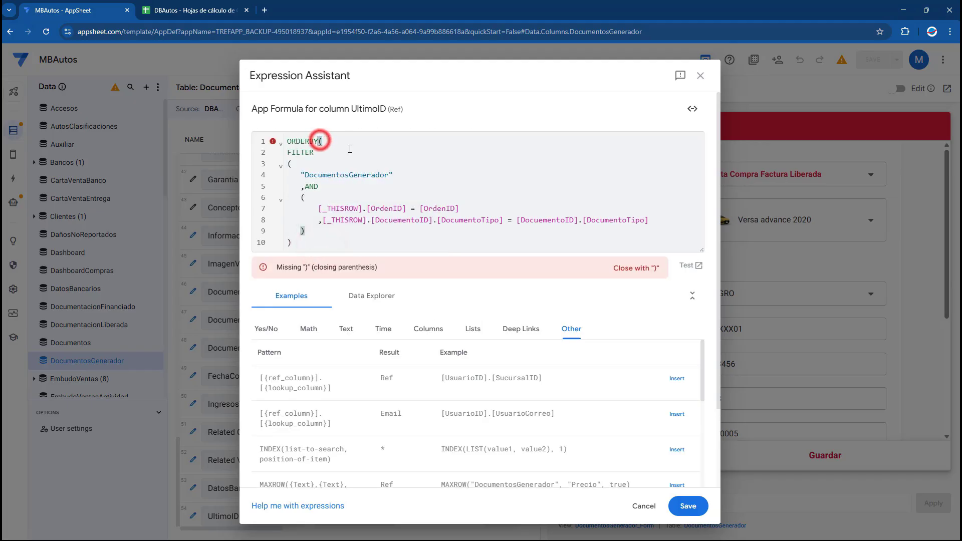
key(Return)
click(283, 163)
click(284, 175)
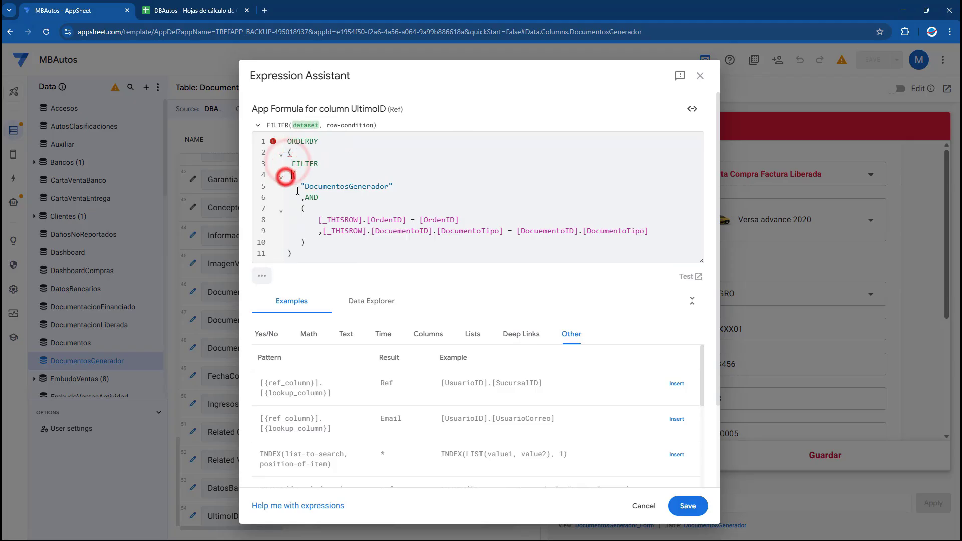
click(288, 253)
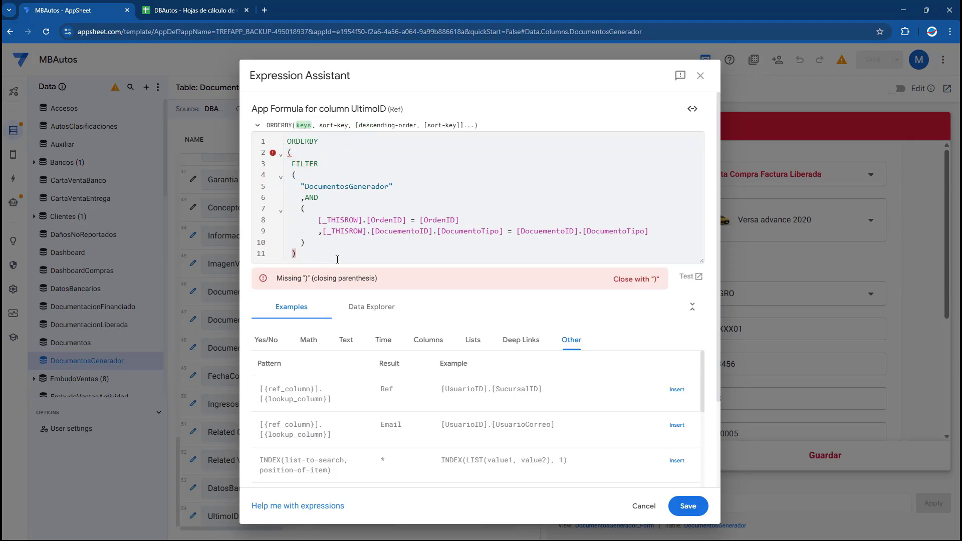
- Add a comma on a new line after the FILTER expression to begin the ORDERBY sort-key argument
key(Return)
text(,1)
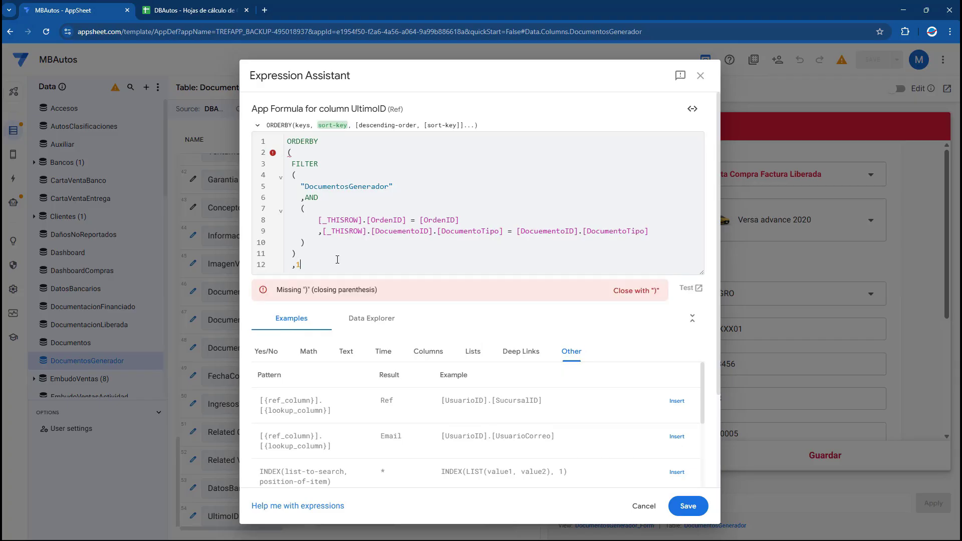
key(BackSpace)
click(332, 125)
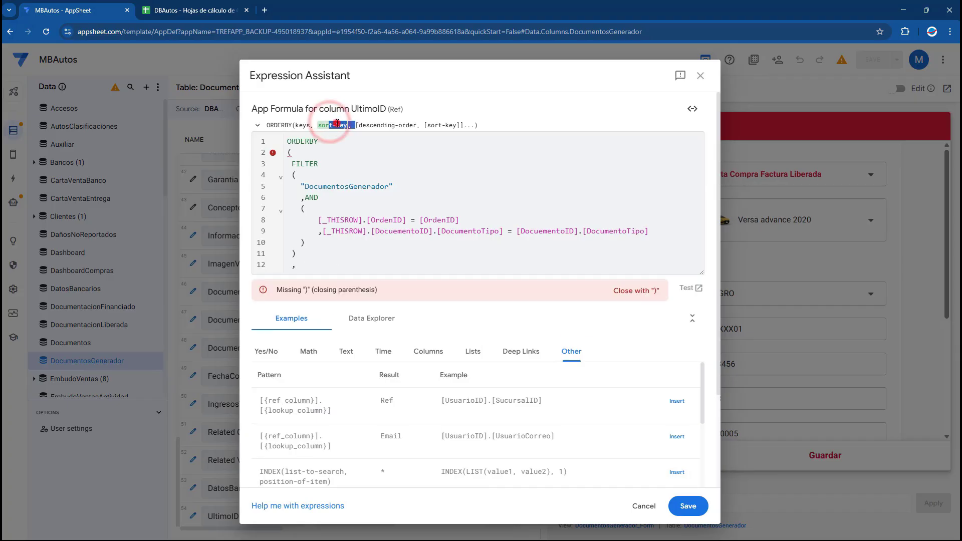
click(308, 264)
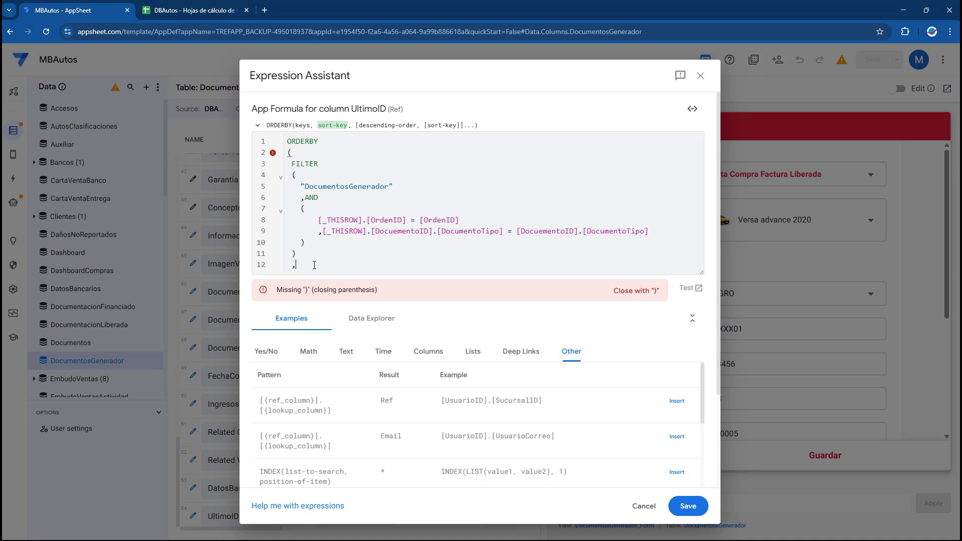
- Compare the Folio and Hora columns in the DBAutos spreadsheet as possible sort keys, and return to AppSheet
click(186, 5)
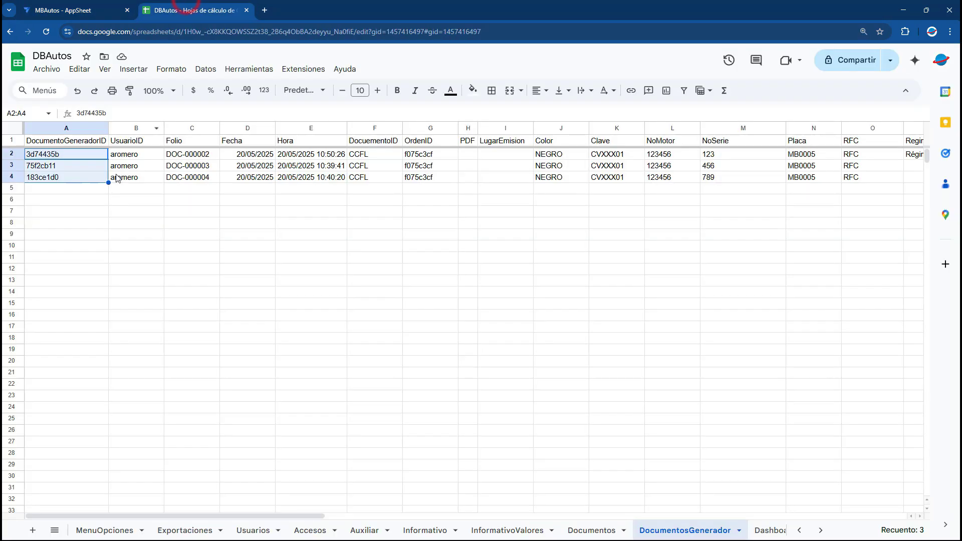
drag(202, 156, 207, 175)
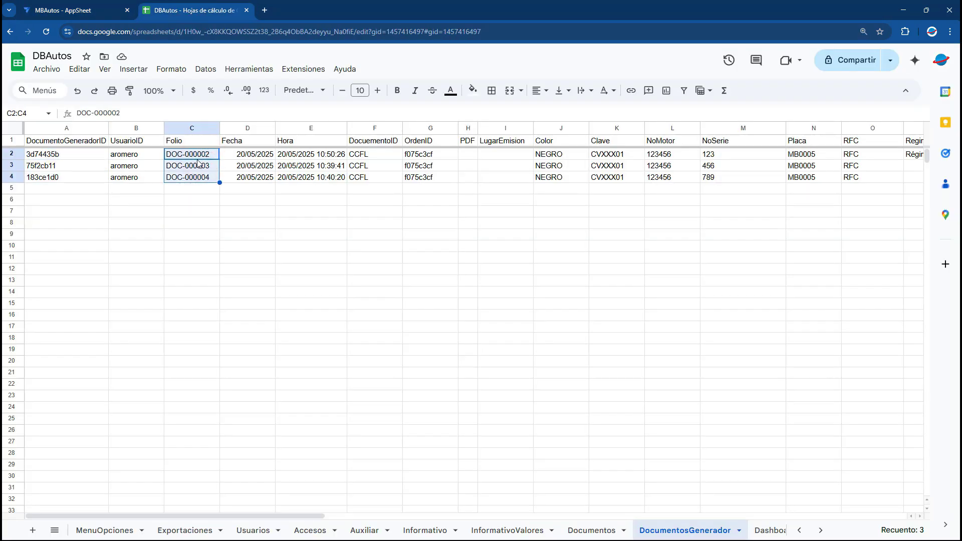
click(201, 155)
drag(201, 155, 220, 173)
drag(307, 157, 314, 178)
click(278, 155)
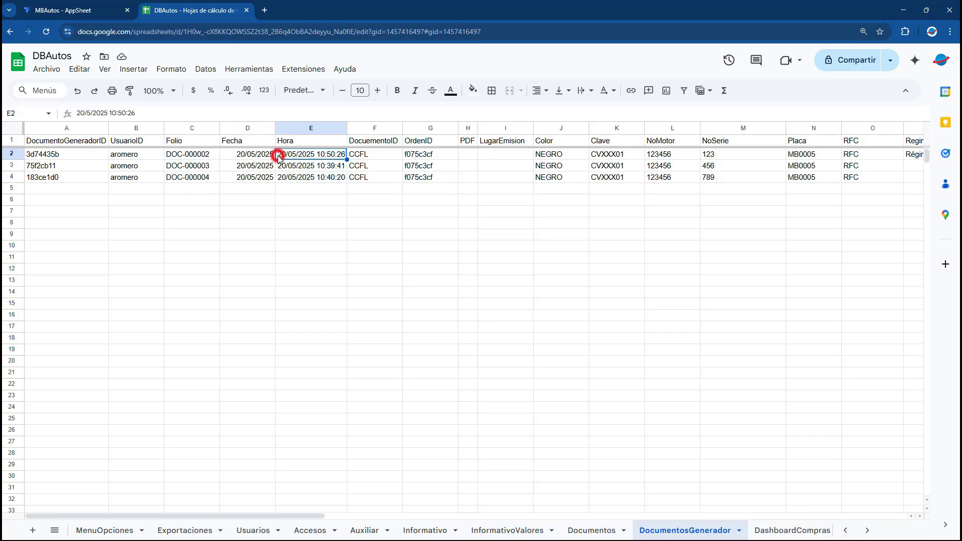
drag(199, 155, 210, 179)
click(76, 10)
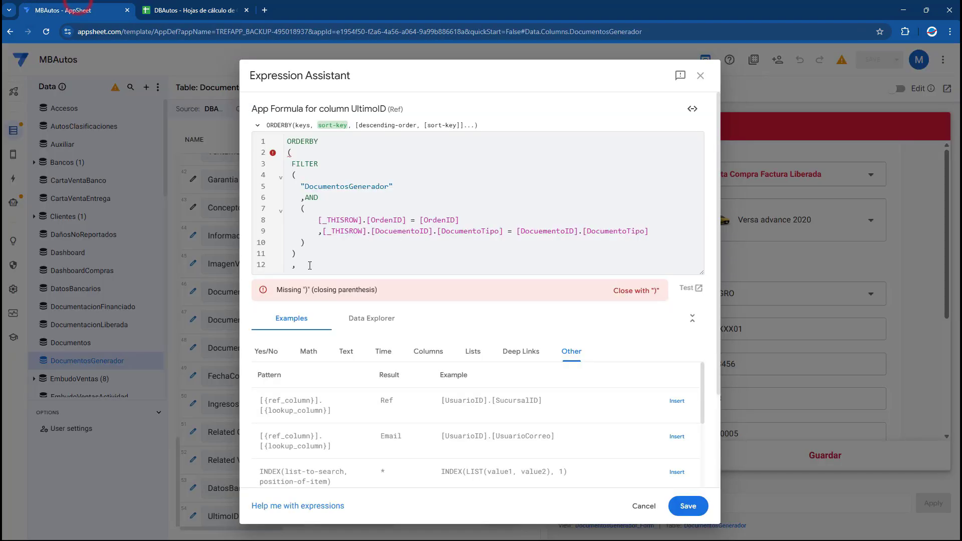
- Set the ORDERBY sort key to [Folio] and its descending-order argument to TRUE
text([Foli)
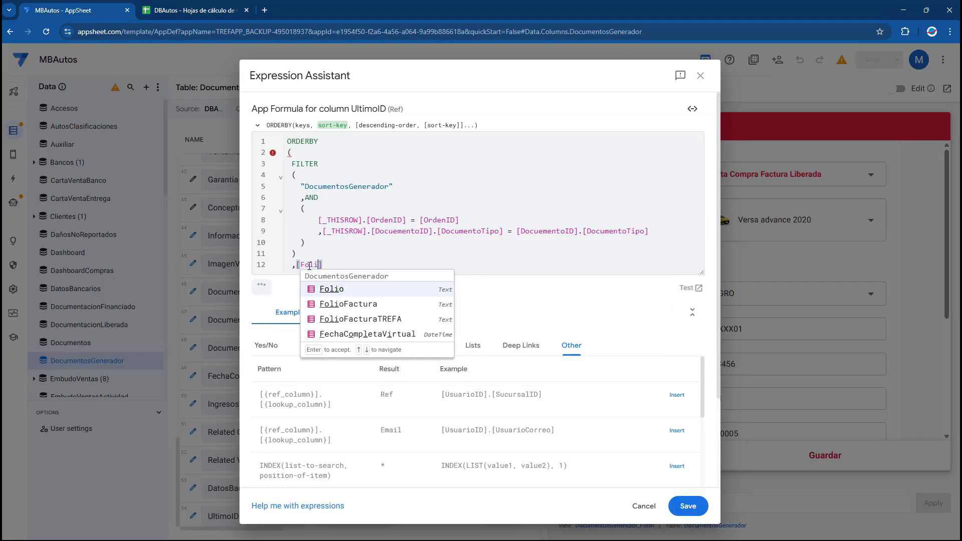
click(333, 290)
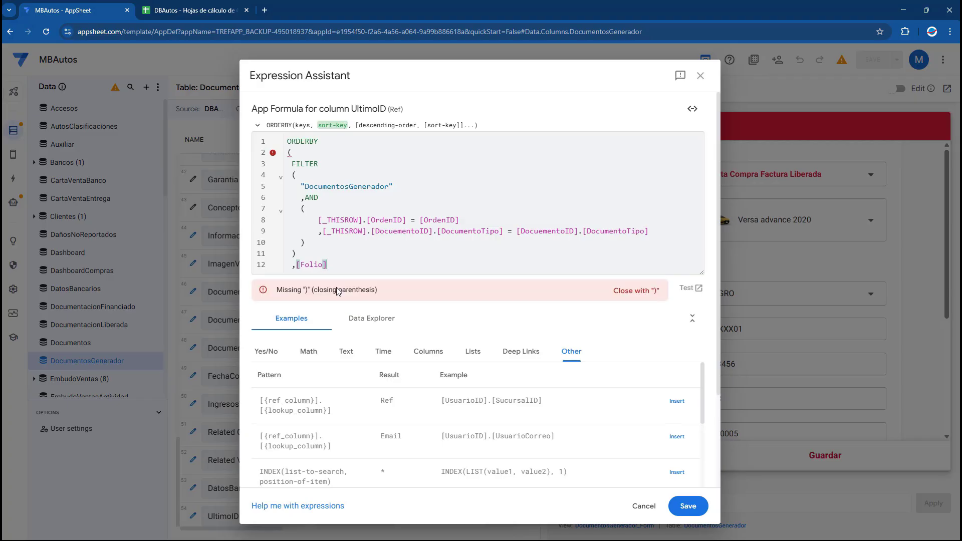
text(, TRUE)
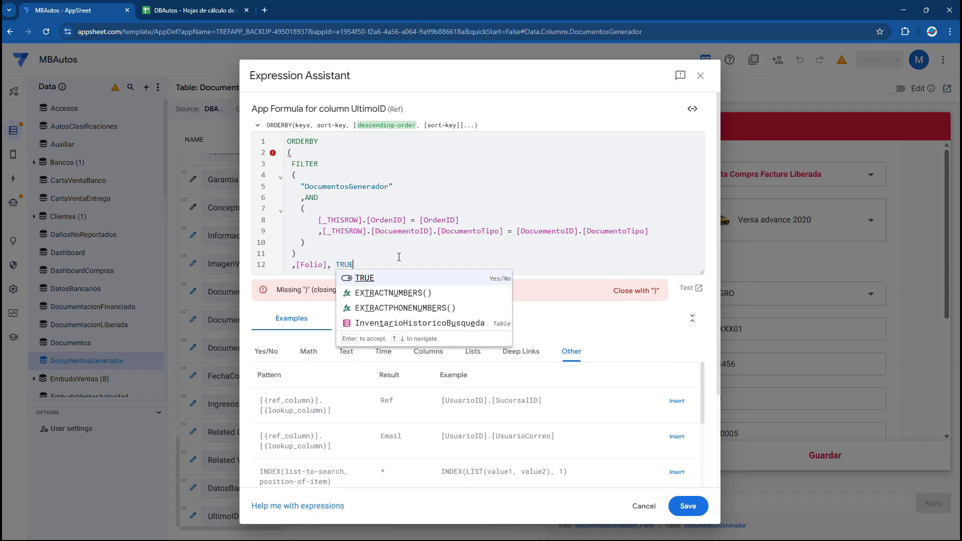
- Close the ORDERBY function with a parenthesis on its own line, enlarge the formula editor, and insert an empty line above ORDERBY
key(Return)
key(Return)
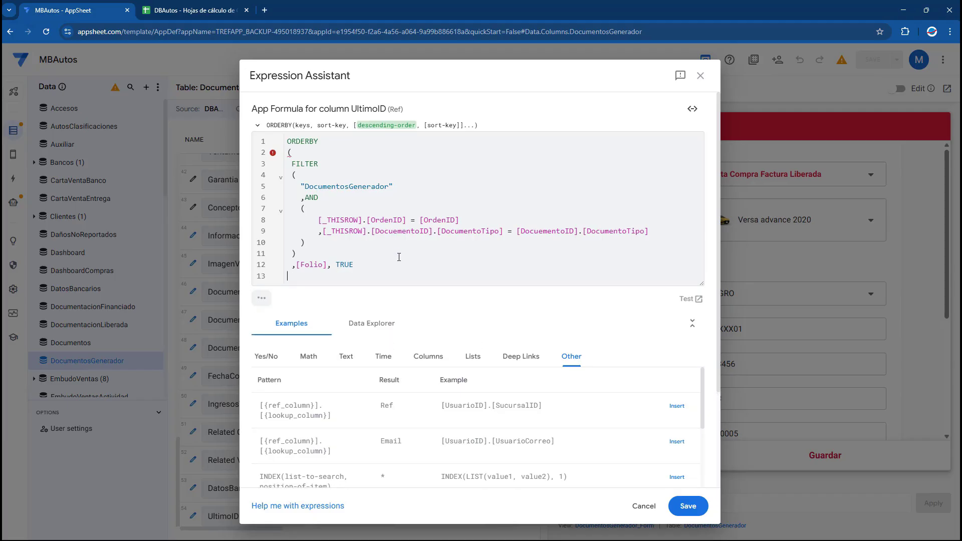
text())
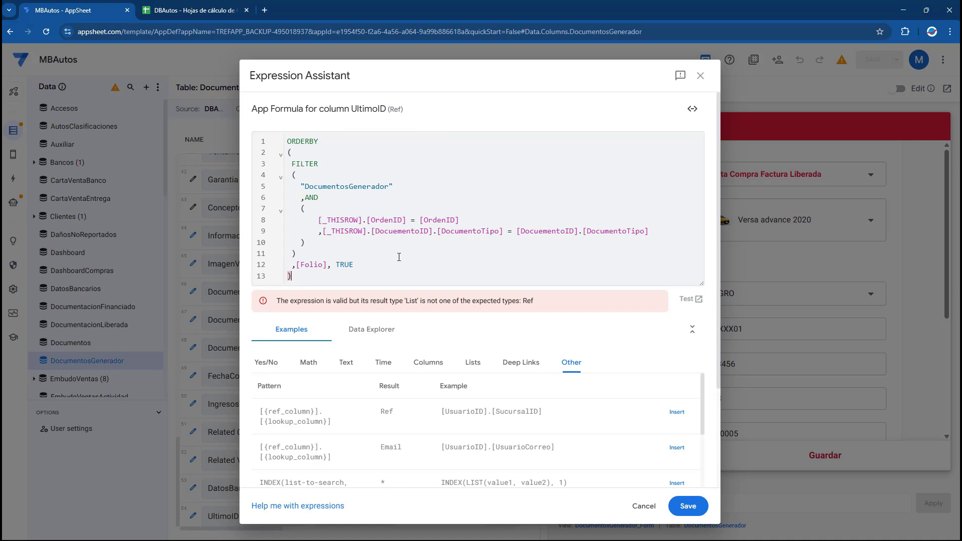
drag(702, 281, 702, 312)
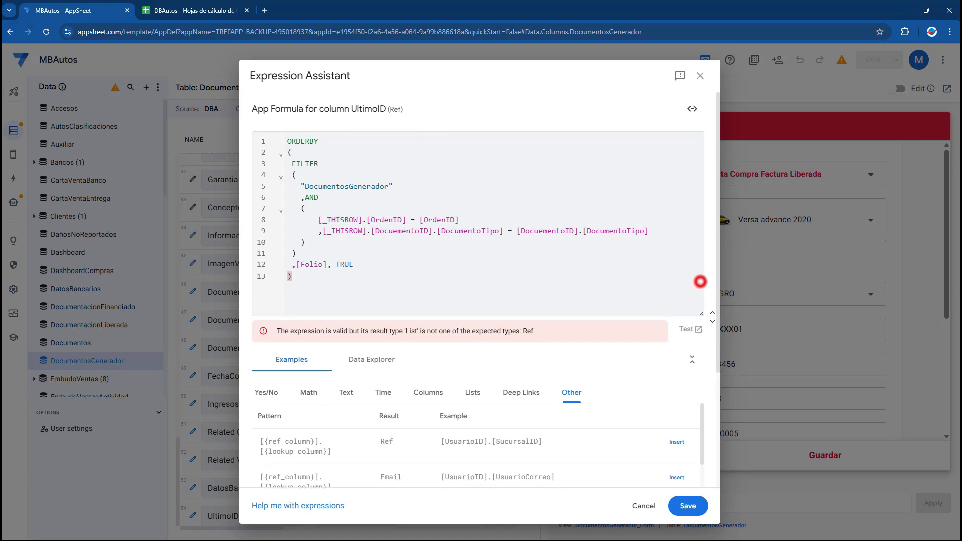
click(288, 140)
key(Return)
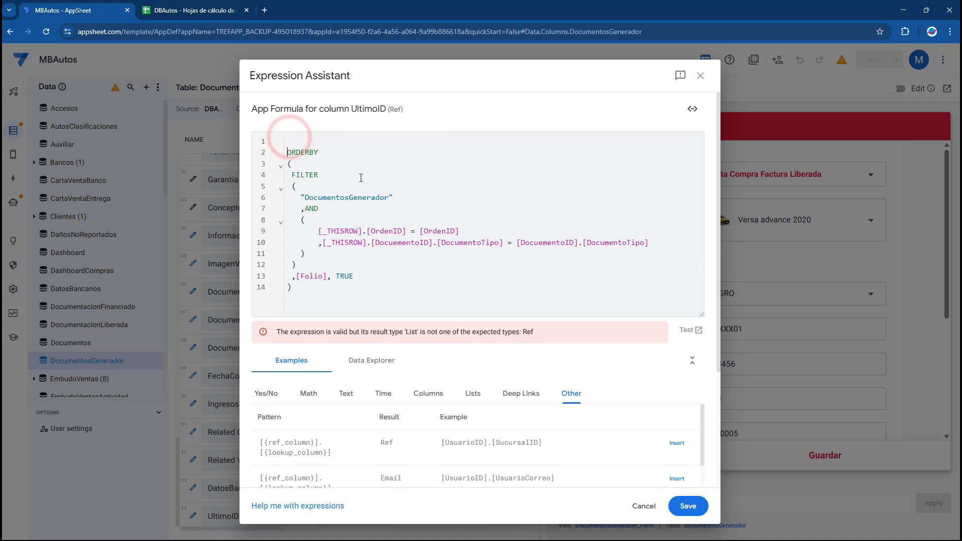
- Switch to the DBAutos spreadsheet, review the Folio values and the row with the highest folio, and return to AppSheet
click(178, 11)
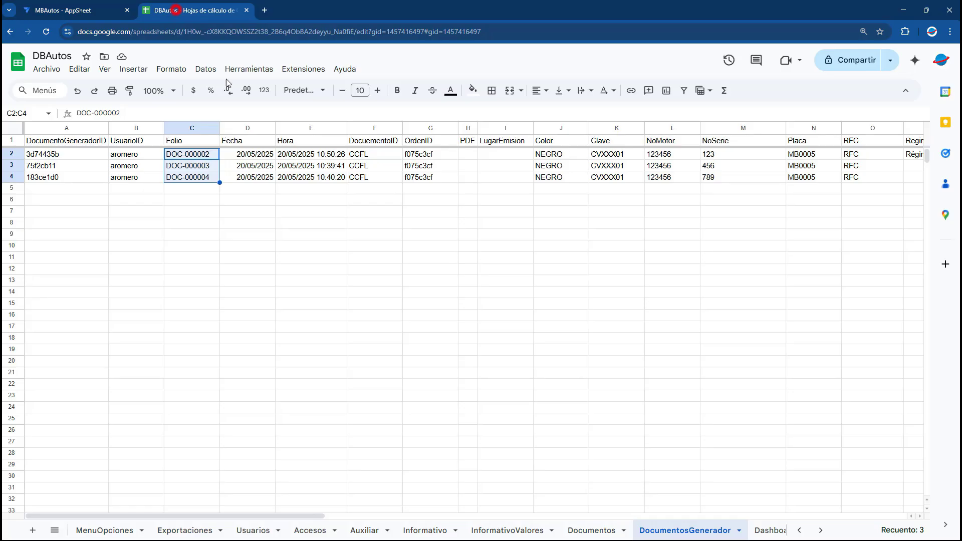
click(203, 177)
click(199, 155)
click(193, 172)
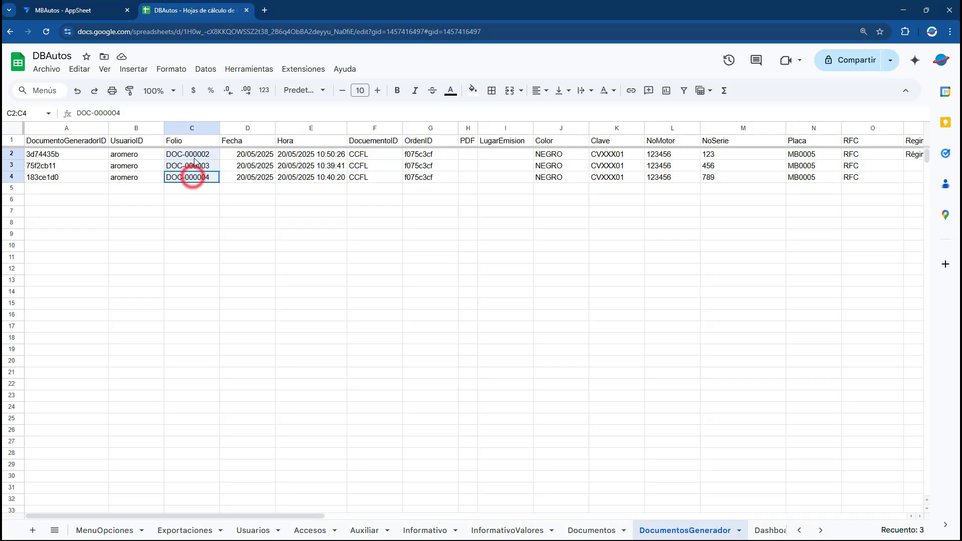
click(149, 170)
click(13, 178)
key(ctrl+shift+Tab)
- Wrap the ORDERBY expression in an INDEX function with 1 as the which-one argument, closing it on a separate line
click(292, 134)
text(INDEX)
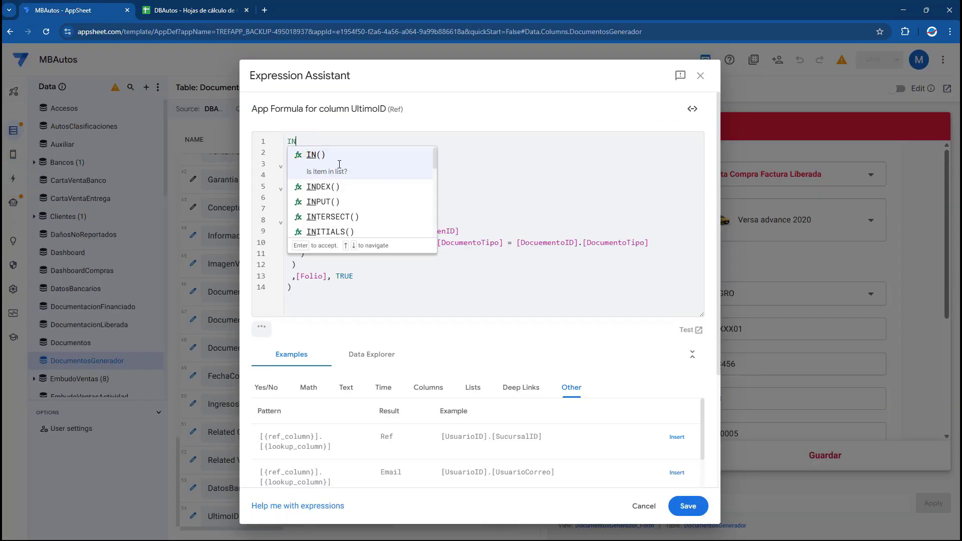
click(340, 164)
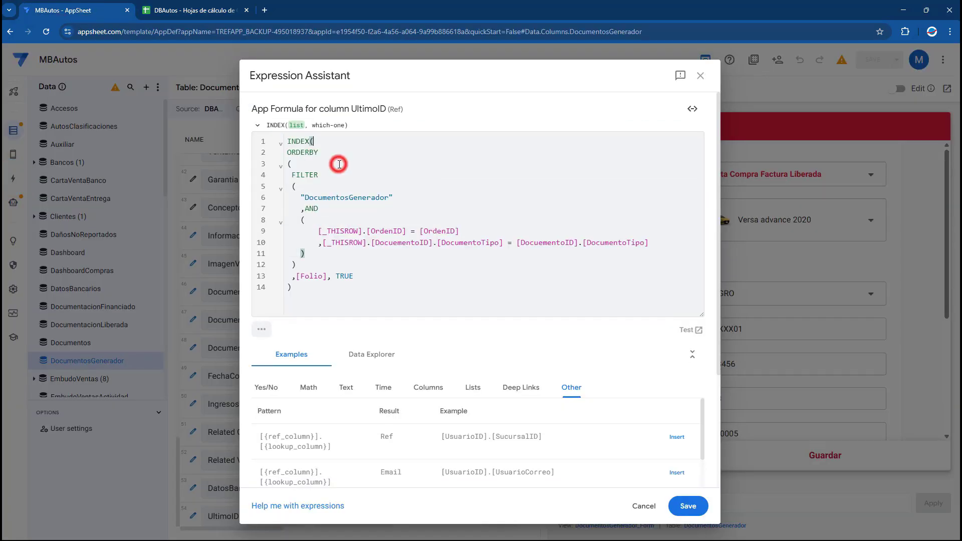
click(307, 293)
key(Return)
text(,)
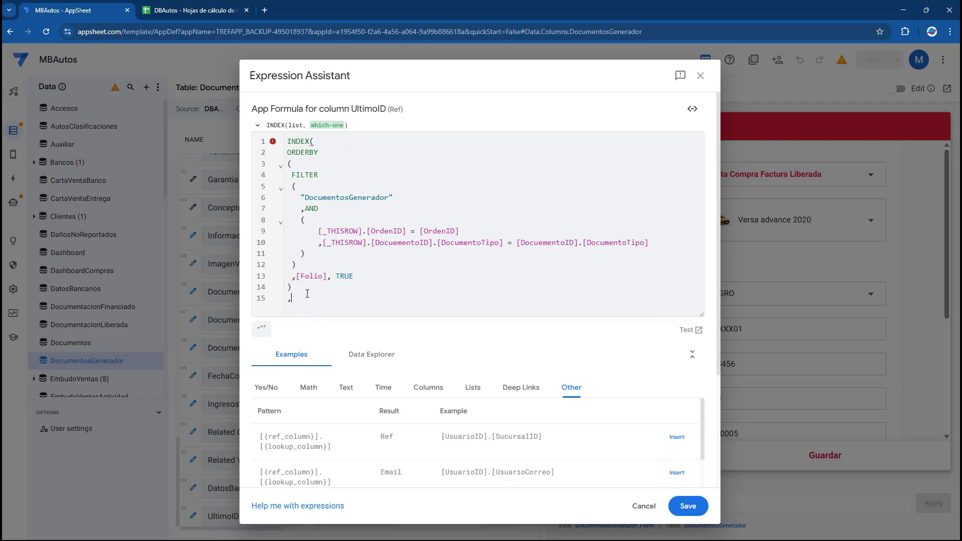
text(1)
key(Return)
text())
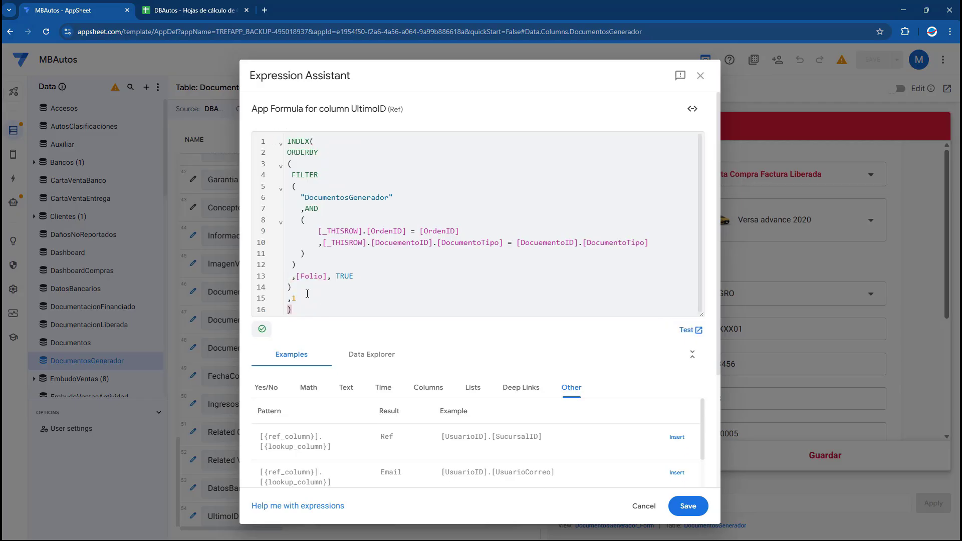
- Trace the descending Folio order in the DBAutos spreadsheet to the record INDEX should pick, and return to AppSheet
click(211, 8)
drag(200, 177, 189, 156)
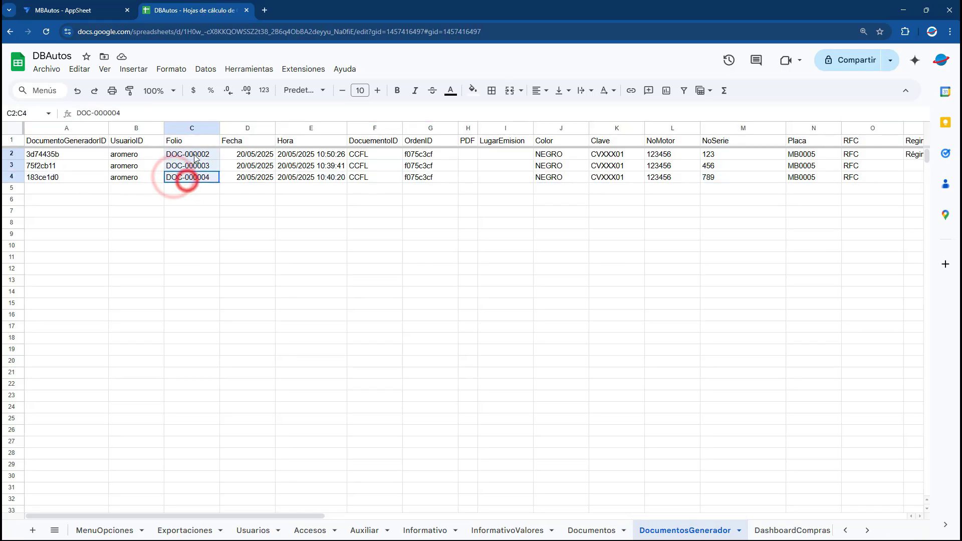
click(207, 177)
click(17, 176)
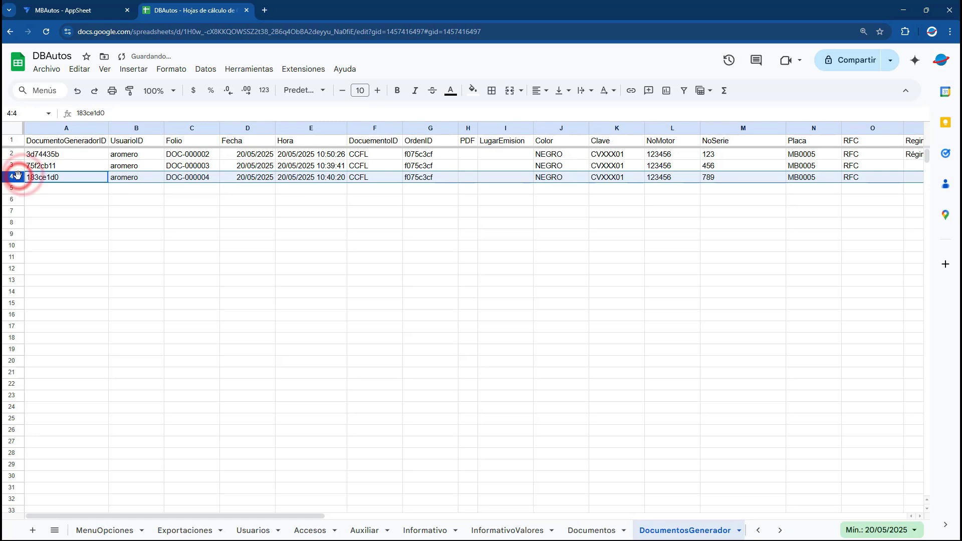
click(56, 9)
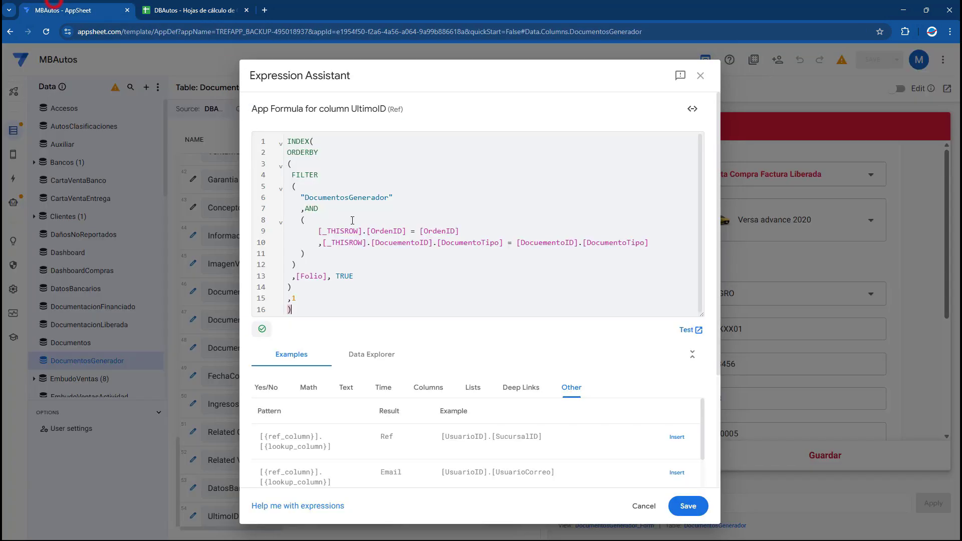
- Save the completed INDEX formula for the UltimoID column and save the app changes
drag(302, 305, 262, 136)
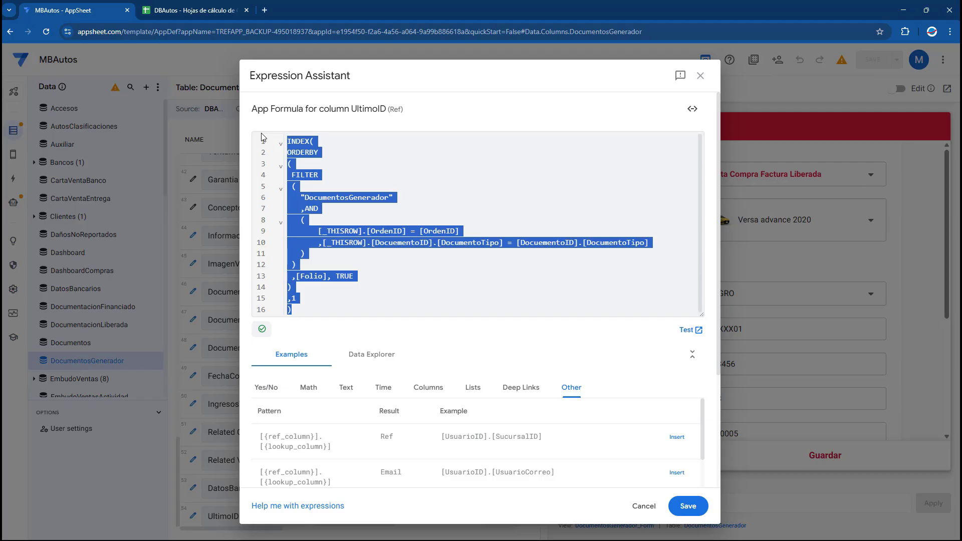
click(687, 507)
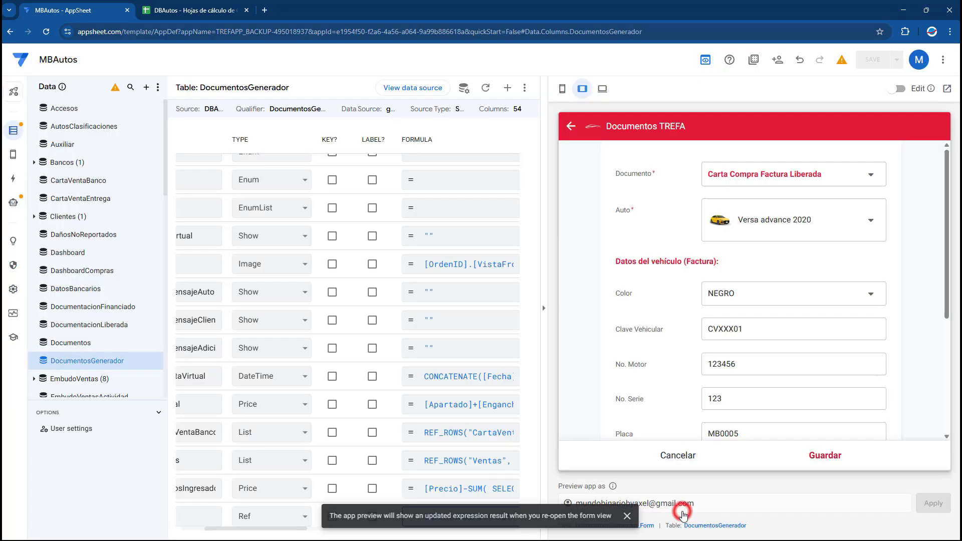
click(875, 60)
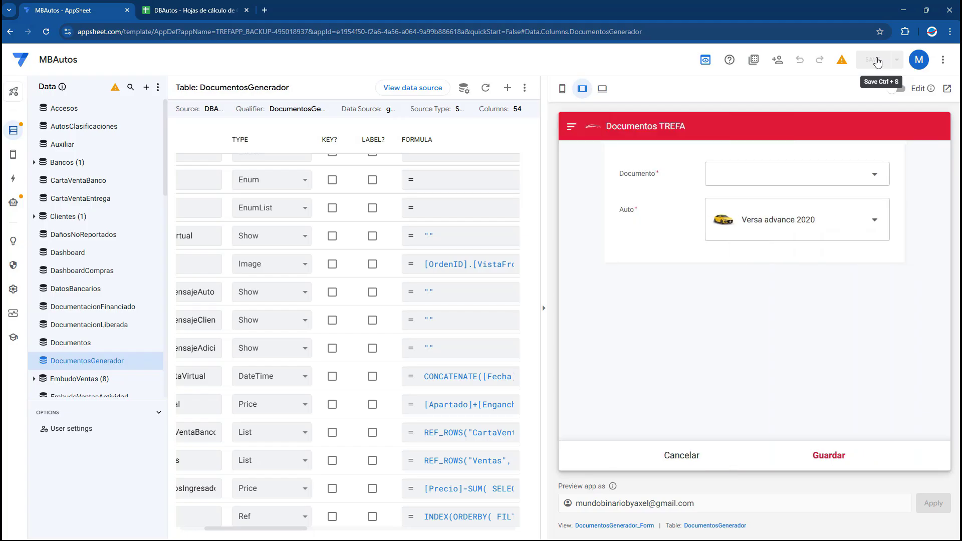
- Choose Carta Compra Factura Liberada as the document in the preview form and inspect the prefilled No. Serie field
click(743, 167)
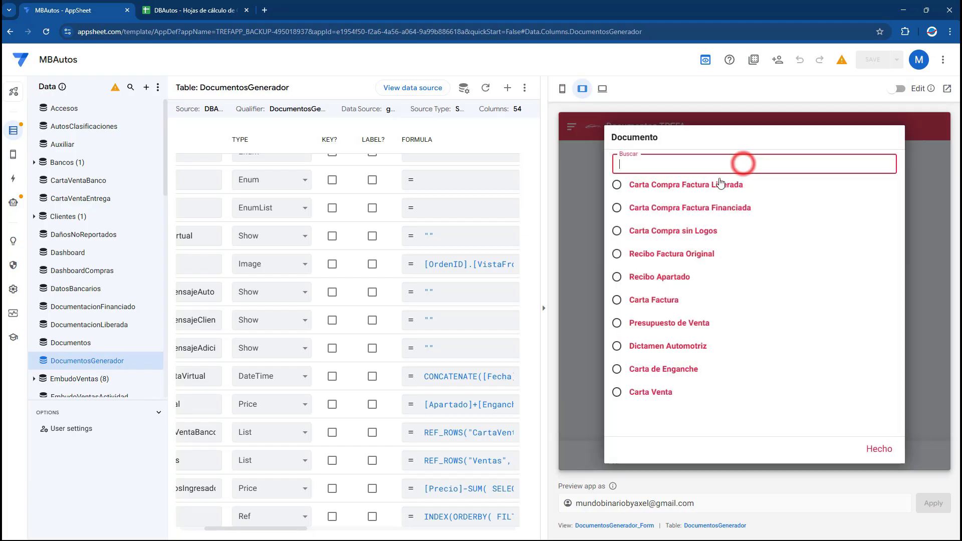
click(664, 186)
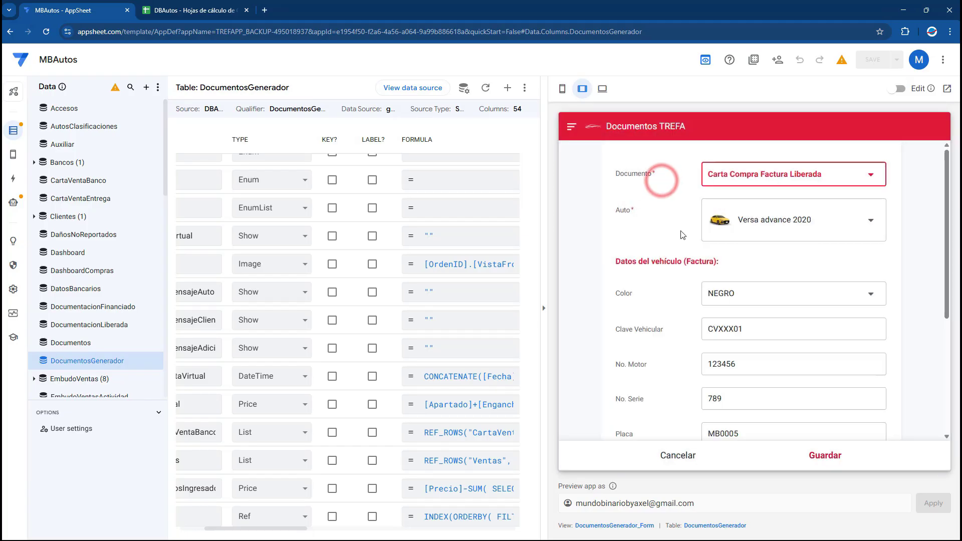
scroll(726, 387, down, 1)
double_click(724, 348)
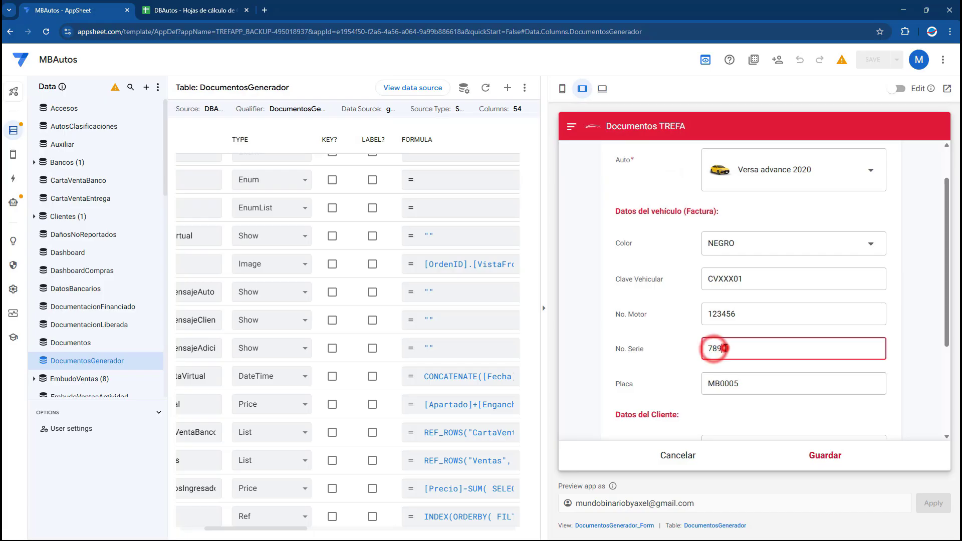
- Compare the form's No. Serie with the DOC-000004 record in the DBAutos spreadsheet, and return to AppSheet
click(212, 7)
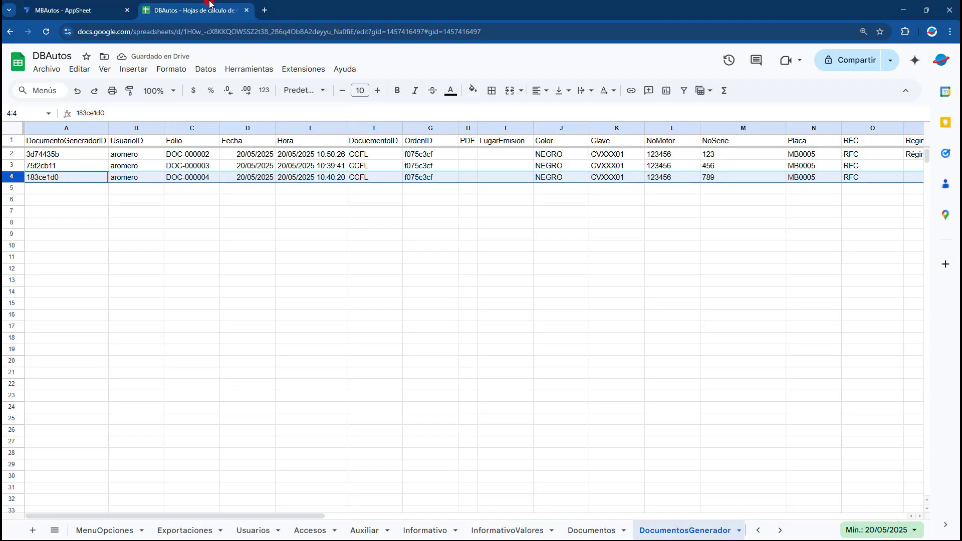
click(193, 176)
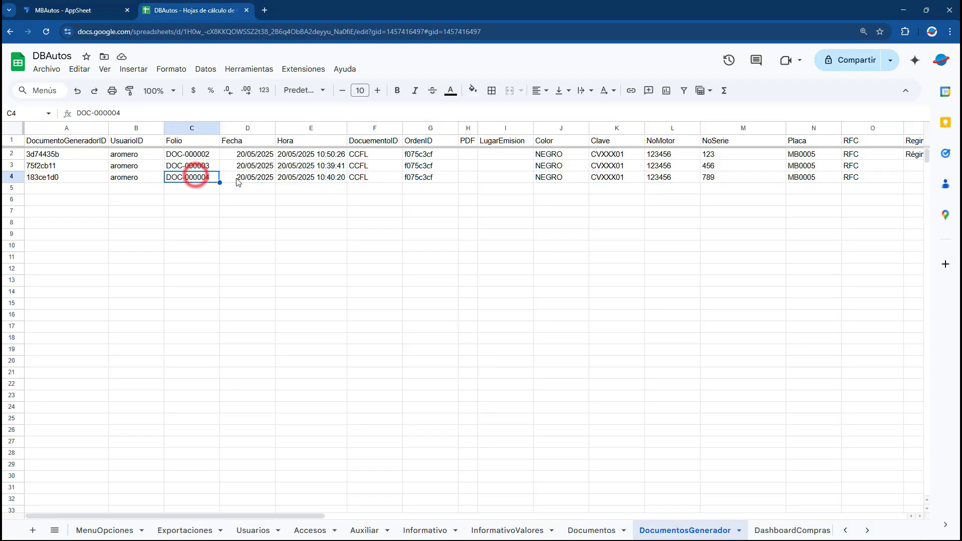
click(709, 180)
click(104, 7)
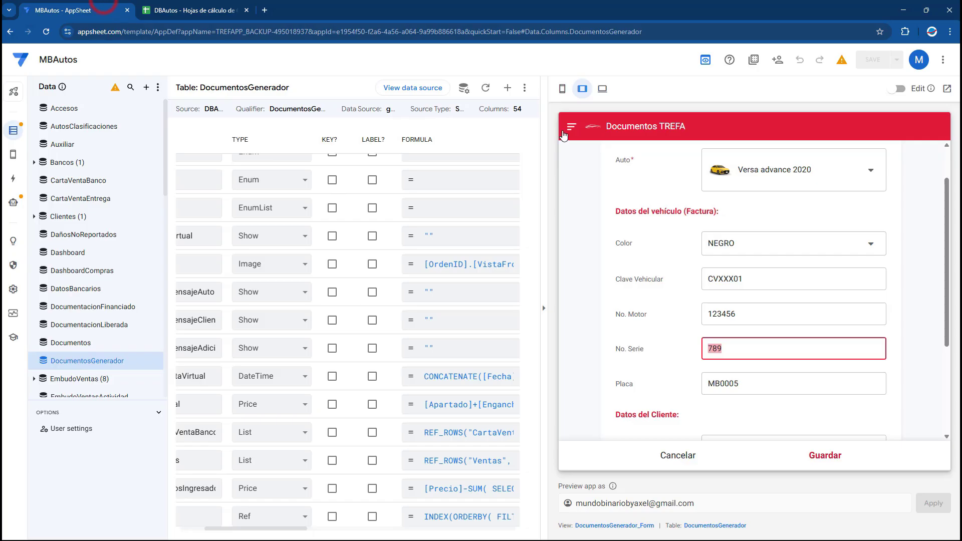